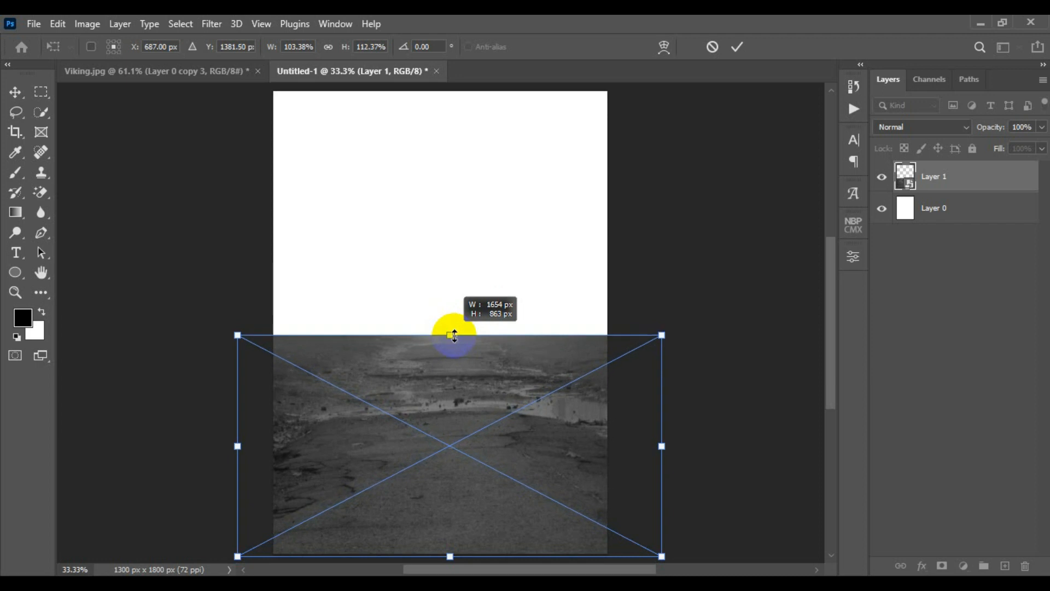
Position the road image across the lower half of the canvas, flush with its bottom edge, and apply the transform.
{"action": "left_click_drag", "start_coordinate": [540, 445], "coordinate": [545, 448]}
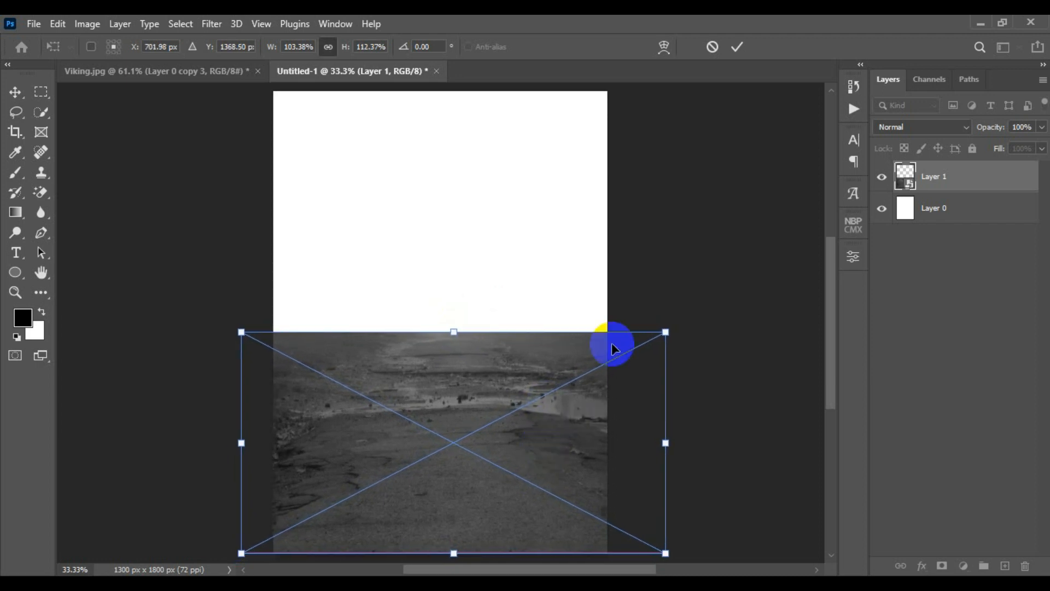
{"action": "left_click", "coordinate": [736, 48]}
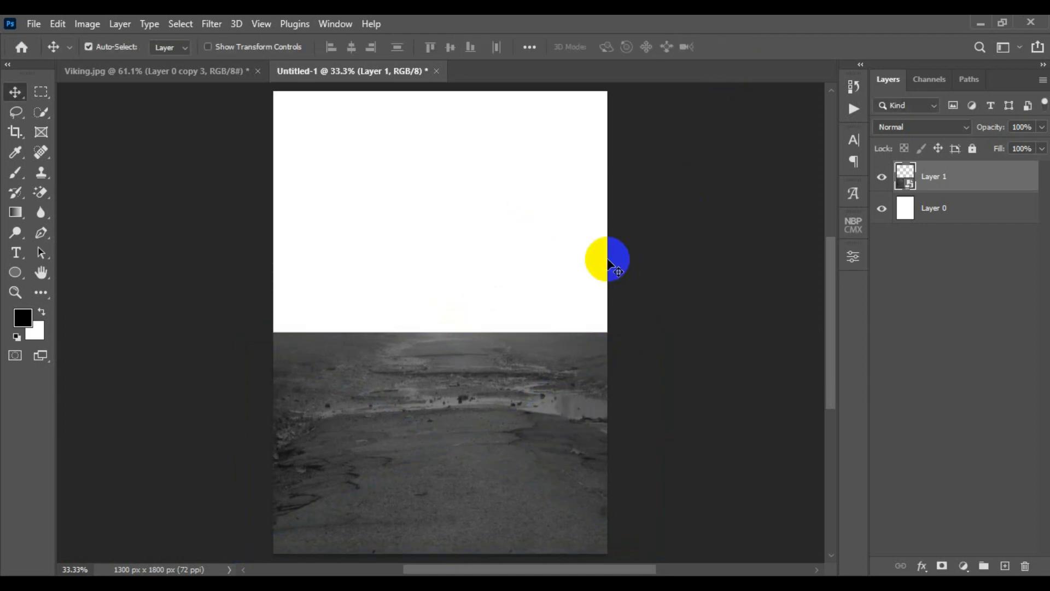
Apply the Camera Raw Filter to the road layer with Exposure at +0.20.
{"action": "left_click", "coordinate": [211, 24]}
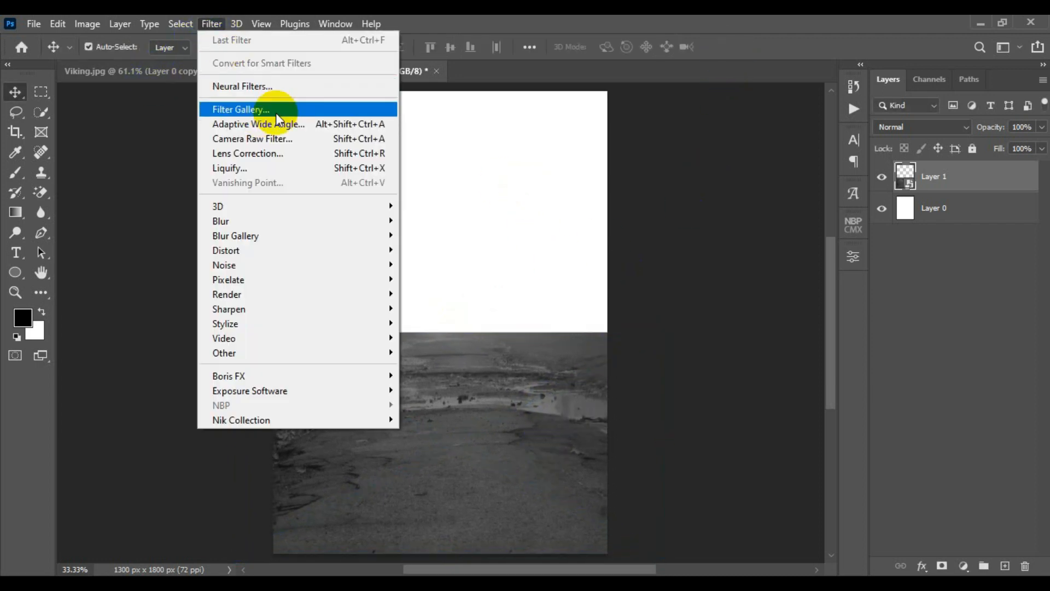
{"action": "left_click", "coordinate": [317, 139]}
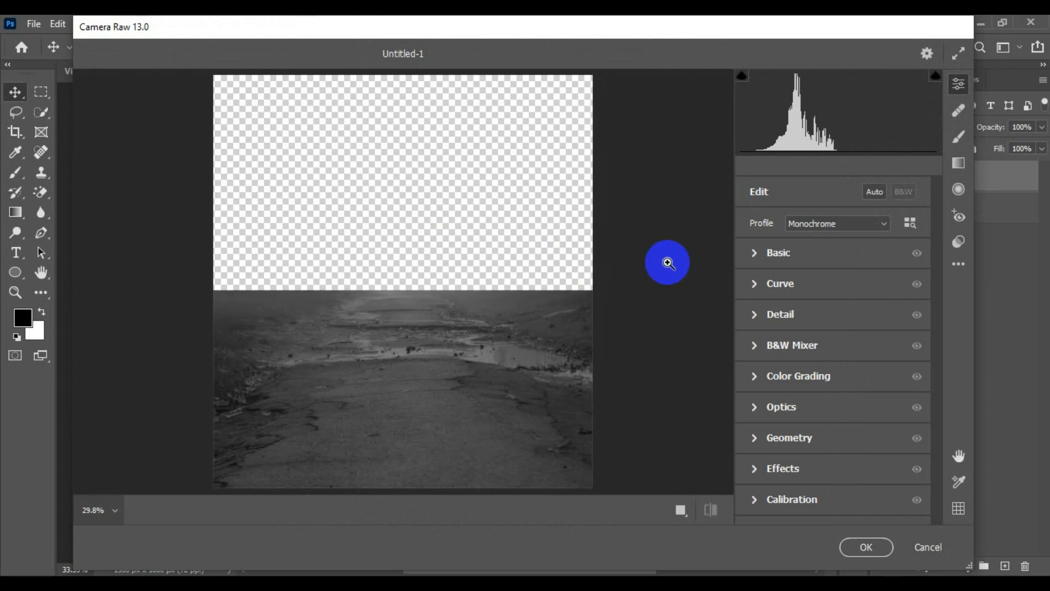
{"action": "left_click", "coordinate": [759, 253]}
{"action": "left_click", "coordinate": [860, 308]}
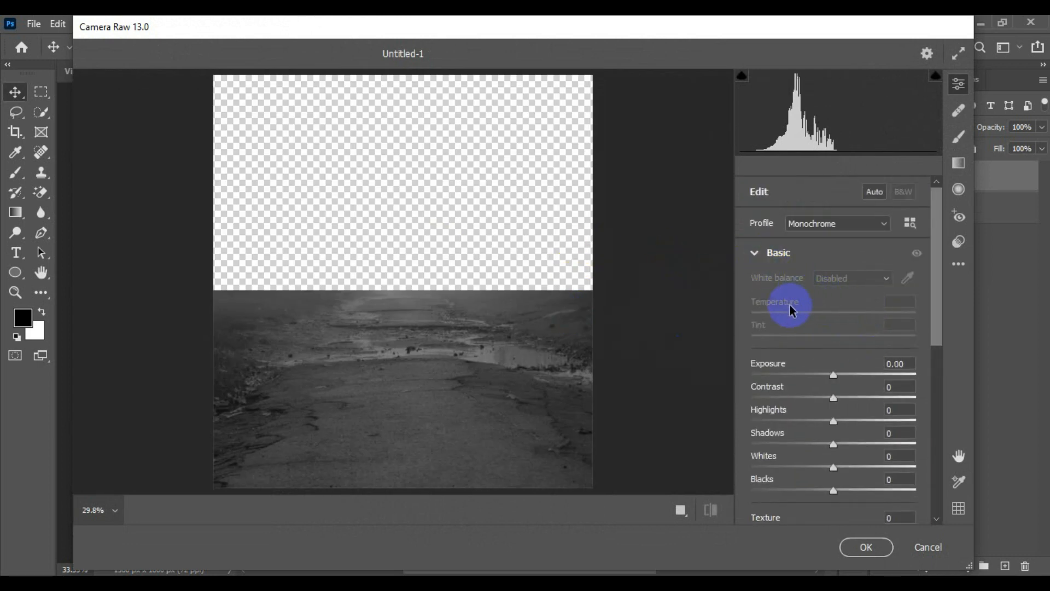
{"action": "left_click_drag", "start_coordinate": [833, 375], "coordinate": [910, 374]}
{"action": "scroll", "coordinate": [816, 392], "scroll_direction": "down", "scroll_amount": 3}
{"action": "scroll", "coordinate": [807, 308], "scroll_direction": "up", "scroll_amount": 4}
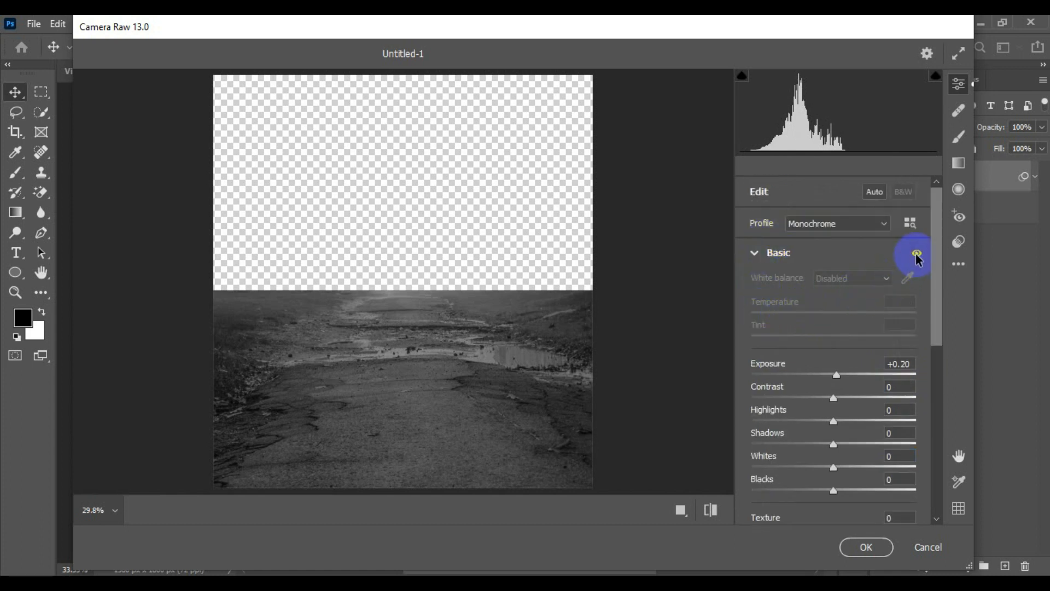
{"action": "left_click", "coordinate": [867, 546]}
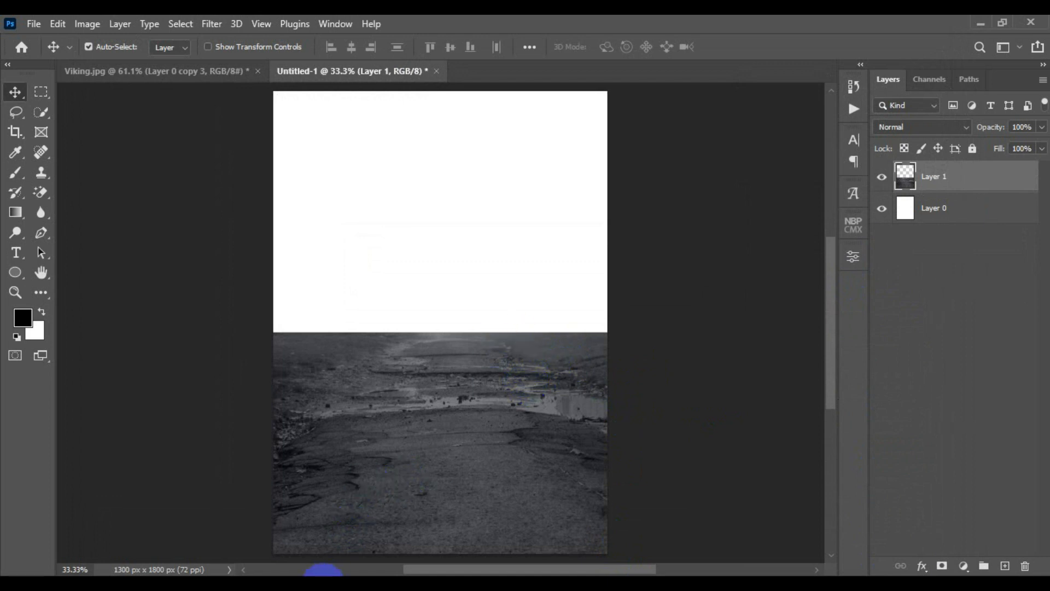
Copy the cut-out Viking layer from Viking.jpg into the Untitled-1 composition.
{"action": "left_click_drag", "start_coordinate": [318, 71], "coordinate": [123, 69]}
{"action": "left_click", "coordinate": [327, 70]}
{"action": "left_click_drag", "start_coordinate": [954, 177], "coordinate": [501, 396]}
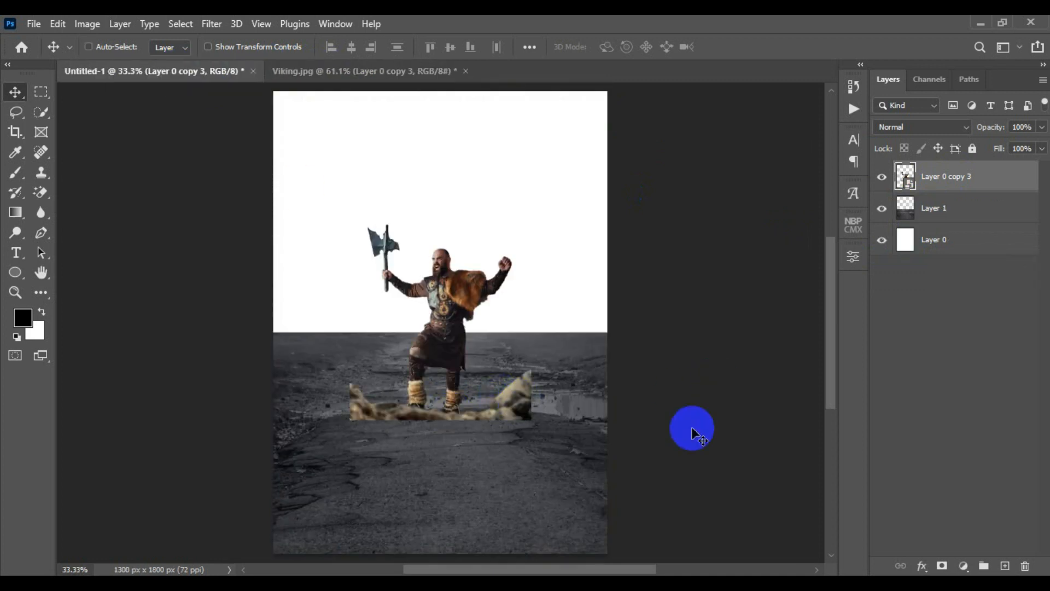
Scale the Viking up to about 832% and centre him horizontally over the road with the rocks at the canvas's bottom.
{"action": "key", "text": "ctrl+t"}
{"action": "left_click_drag", "start_coordinate": [468, 293], "coordinate": [447, 420]}
{"action": "left_click_drag", "start_coordinate": [531, 455], "coordinate": [615, 455]}
{"action": "left_click_drag", "start_coordinate": [480, 440], "coordinate": [480, 353]}
{"action": "left_click_drag", "start_coordinate": [614, 364], "coordinate": [626, 363]}
{"action": "mouse_move", "coordinate": [491, 344]}
{"action": "left_mouse_down"}
{"action": "mouse_move", "coordinate": [491, 328]}
{"action": "mouse_move", "coordinate": [491, 344]}
{"action": "mouse_move", "coordinate": [478, 347]}
{"action": "mouse_move", "coordinate": [487, 346]}
{"action": "left_mouse_up"}
{"action": "left_click_drag", "start_coordinate": [640, 349], "coordinate": [579, 344]}
{"action": "left_click_drag", "start_coordinate": [495, 328], "coordinate": [502, 365]}
{"action": "left_click_drag", "start_coordinate": [620, 357], "coordinate": [622, 357]}
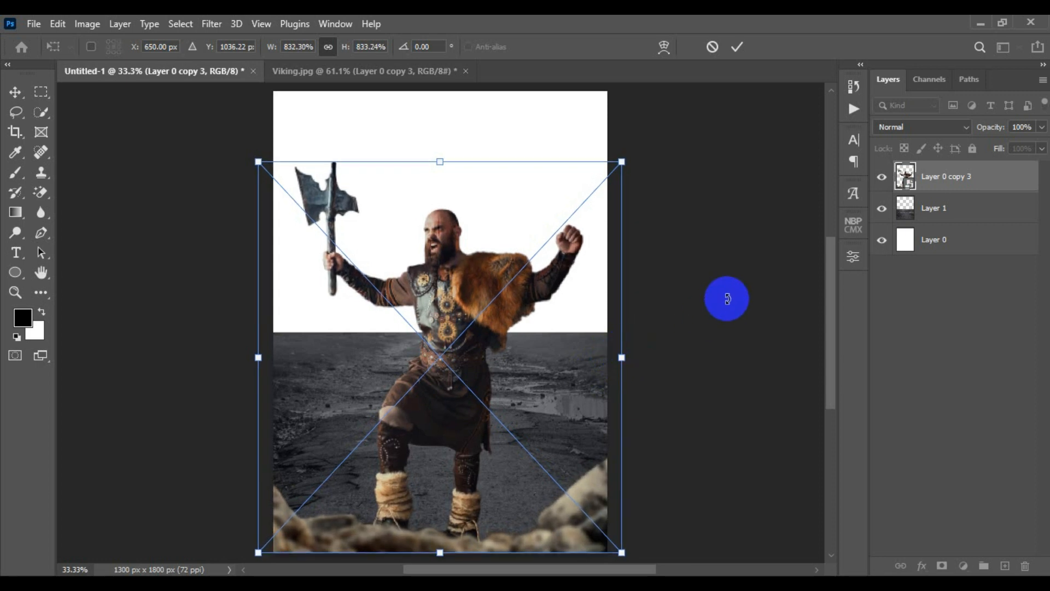
Nudge the enlarged Viking slightly downward and apply the transform.
{"action": "key", "text": "Down"}
{"action": "key", "text": "Down"}
{"action": "key", "text": "Down"}
{"action": "key", "text": "Down"}
{"action": "key", "text": "Down"}
{"action": "key", "text": "Down"}
{"action": "key", "text": "Down"}
{"action": "key", "text": "Down"}
{"action": "key", "text": "Down"}
{"action": "left_click", "coordinate": [736, 48]}
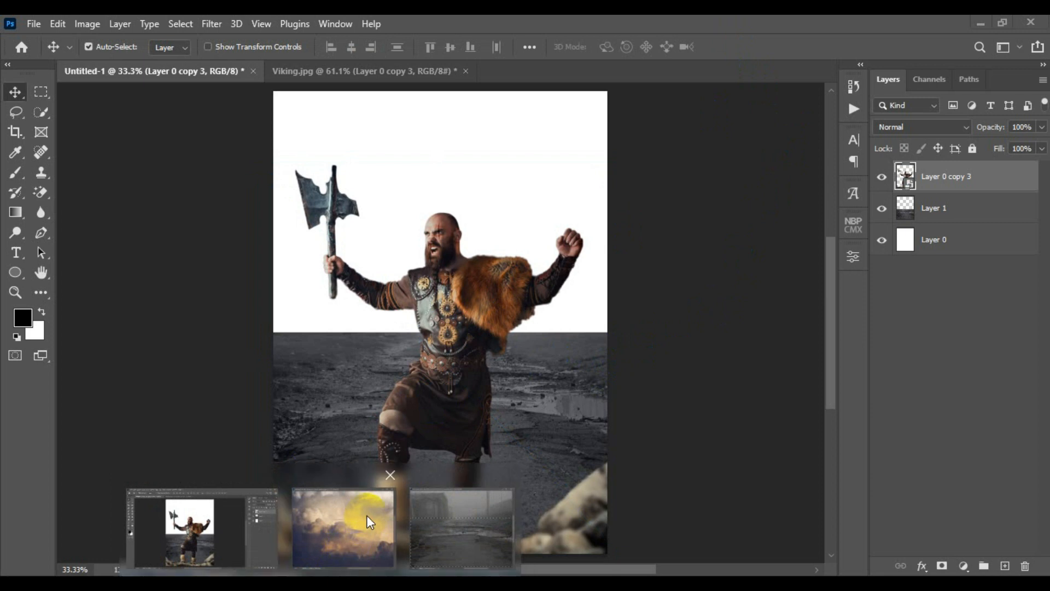
Copy the stock clouds image from its own document into the Untitled-1 composition as a new layer.
{"action": "left_click", "coordinate": [366, 515]}
{"action": "left_click_drag", "start_coordinate": [631, 112], "coordinate": [716, 113]}
{"action": "left_click", "coordinate": [1016, 176]}
{"action": "left_click_drag", "start_coordinate": [649, 115], "coordinate": [813, 101]}
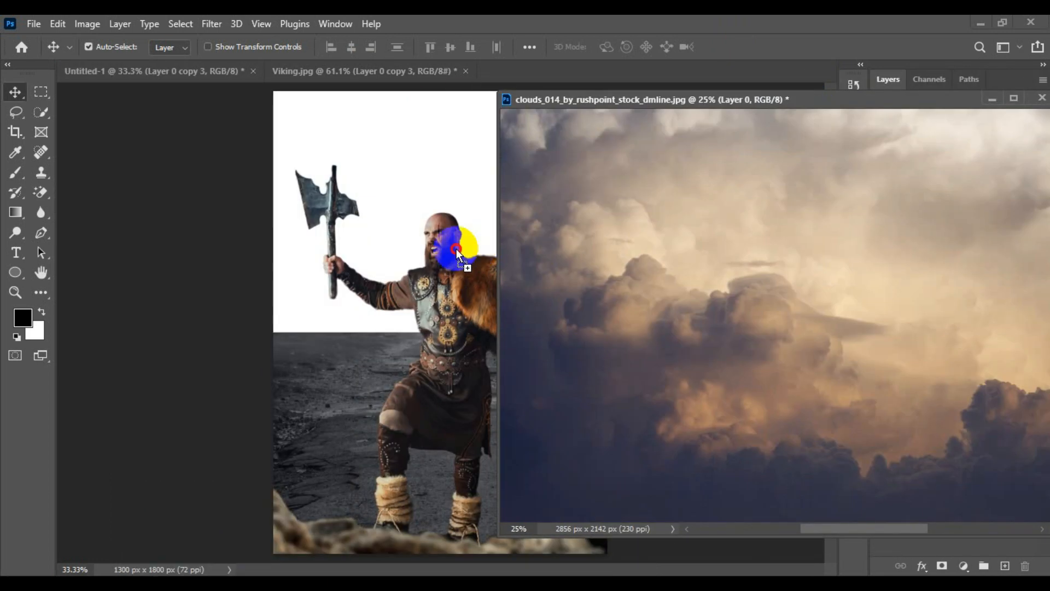
{"action": "left_click_drag", "start_coordinate": [456, 248], "coordinate": [456, 249]}
{"action": "left_click_drag", "start_coordinate": [891, 106], "coordinate": [656, 149]}
{"action": "left_click", "coordinate": [758, 141]}
Convert the clouds layer to a smart object and move it beneath the road layer.
{"action": "right_click", "coordinate": [968, 182]}
{"action": "left_click", "coordinate": [848, 226]}
{"action": "left_click_drag", "start_coordinate": [994, 197], "coordinate": [1012, 253]}
Scale the clouds layer to about 63% and position it to fill the background above the road.
{"action": "key", "text": "ctrl+t"}
{"action": "left_click_drag", "start_coordinate": [799, 321], "coordinate": [561, 239]}
{"action": "left_click_drag", "start_coordinate": [644, 252], "coordinate": [659, 246]}
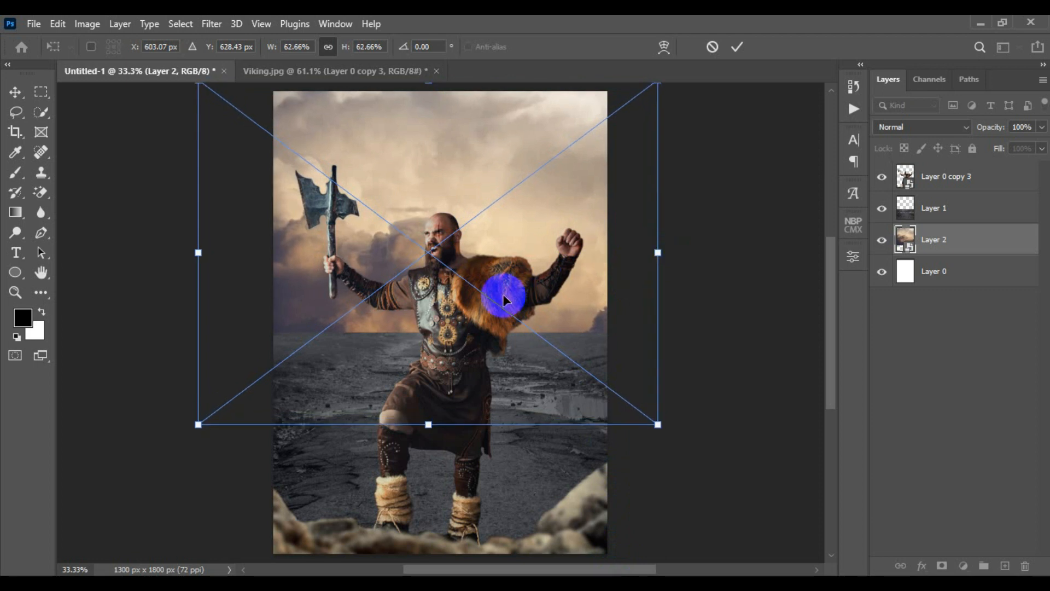
{"action": "left_click_drag", "start_coordinate": [499, 294], "coordinate": [507, 285]}
{"action": "left_click_drag", "start_coordinate": [563, 234], "coordinate": [471, 296]}
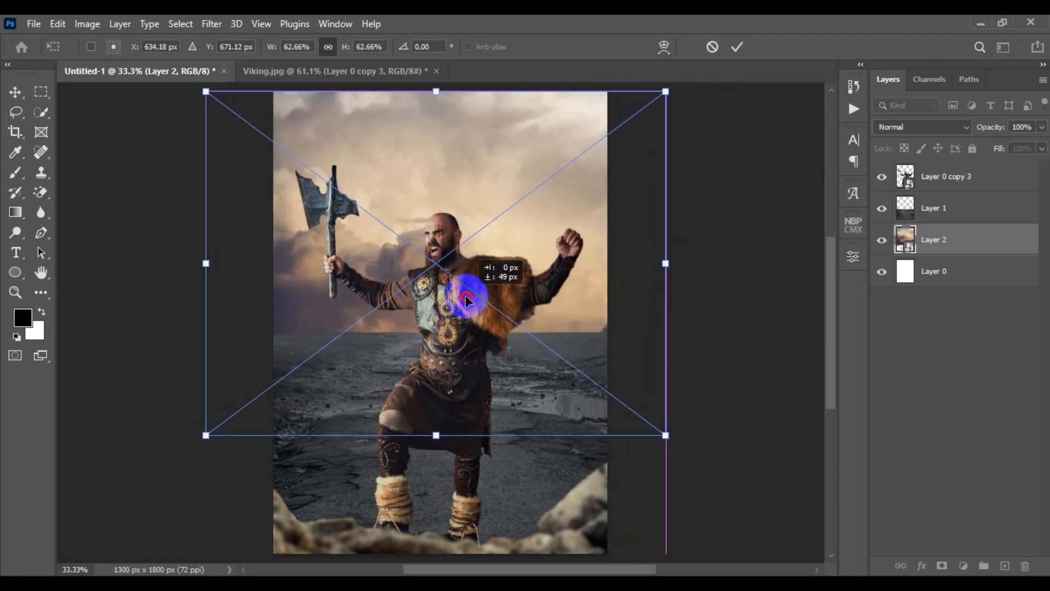
{"action": "left_click_drag", "start_coordinate": [671, 264], "coordinate": [680, 263]}
{"action": "left_click_drag", "start_coordinate": [481, 276], "coordinate": [489, 285]}
{"action": "left_click", "coordinate": [736, 47]}
Add a layer mask to the road layer, Layer 1.
{"action": "left_click", "coordinate": [932, 209]}
{"action": "left_click", "coordinate": [953, 247]}
{"action": "left_click", "coordinate": [953, 209]}
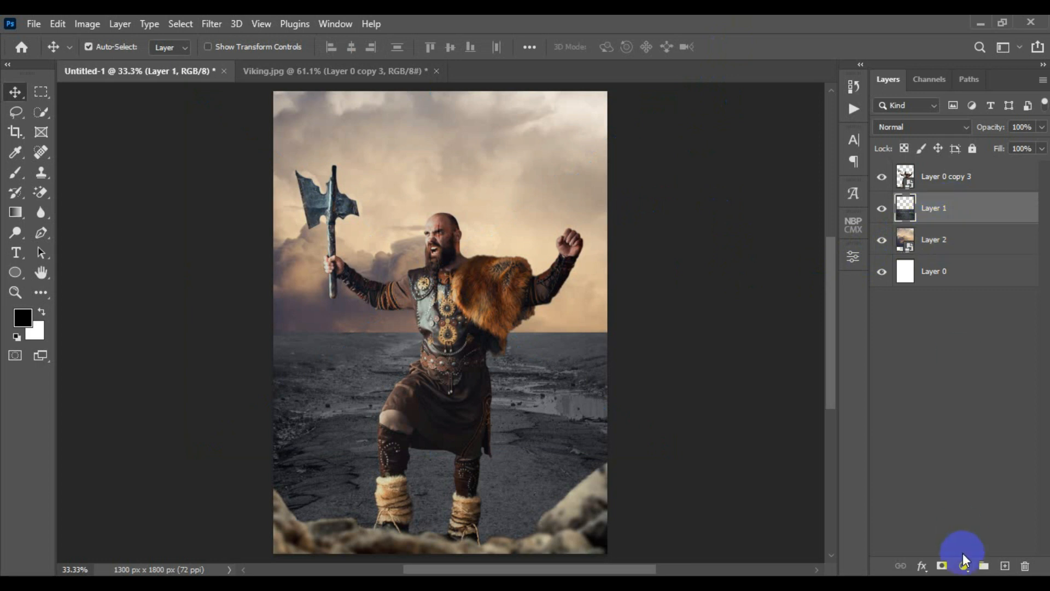
{"action": "left_click", "coordinate": [941, 568]}
Paint the road mask along the horizon with a soft black brush of about 269 px at 60% opacity, blending it into the sky.
{"action": "left_click_drag", "start_coordinate": [15, 173], "coordinate": [73, 177]}
{"action": "right_click", "coordinate": [482, 285], "text": "alt"}
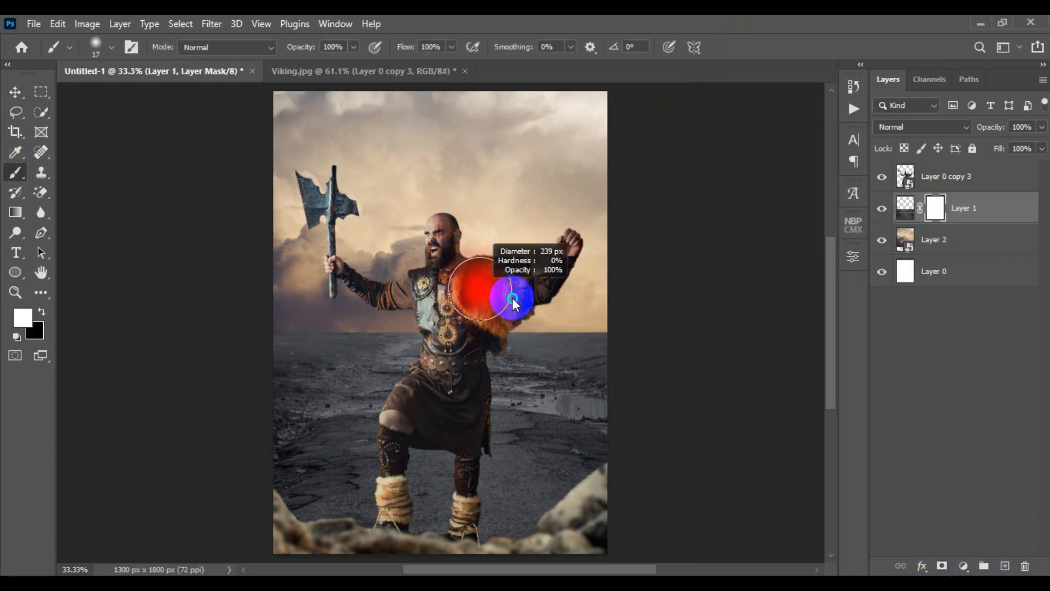
{"action": "left_click_drag", "start_coordinate": [268, 48], "coordinate": [270, 48]}
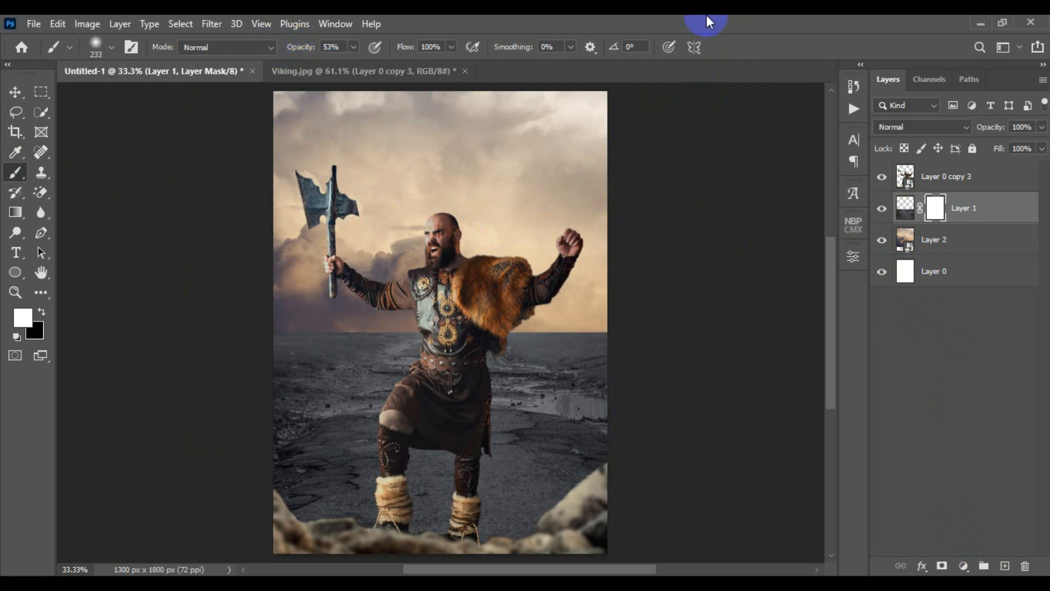
{"action": "left_click", "coordinate": [936, 208]}
{"action": "mouse_move", "coordinate": [476, 376]}
{"action": "left_mouse_down"}
{"action": "mouse_move", "coordinate": [529, 344]}
{"action": "mouse_move", "coordinate": [384, 320]}
{"action": "mouse_move", "coordinate": [571, 318]}
{"action": "mouse_move", "coordinate": [337, 304]}
{"action": "mouse_move", "coordinate": [354, 327]}
{"action": "left_mouse_up"}
{"action": "left_click", "coordinate": [51, 327]}
{"action": "mouse_move", "coordinate": [559, 308]}
{"action": "left_mouse_down"}
{"action": "mouse_move", "coordinate": [628, 319]}
{"action": "mouse_move", "coordinate": [262, 328]}
{"action": "left_mouse_up"}
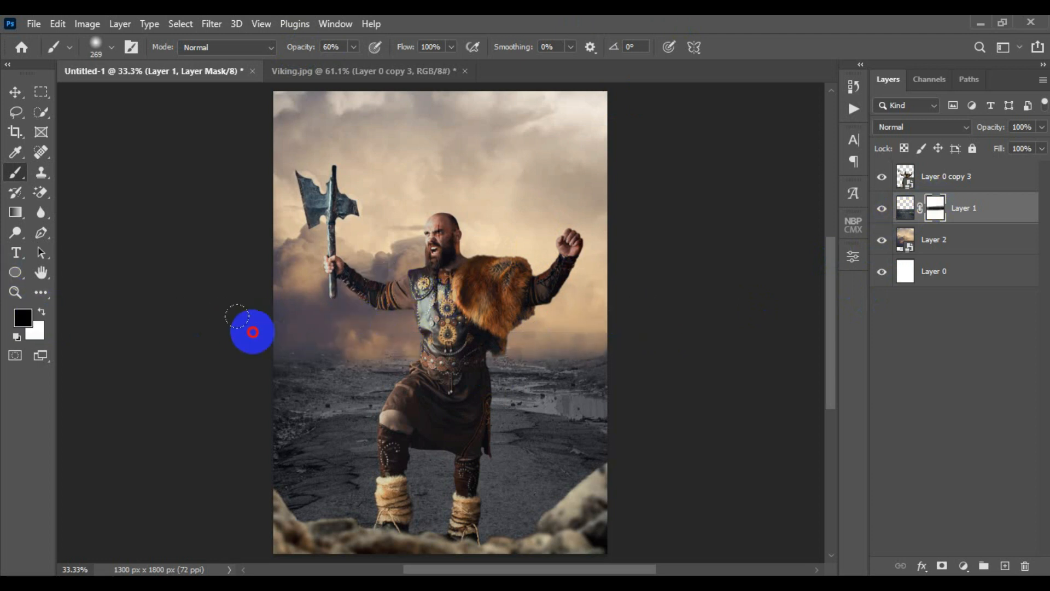
{"action": "left_click_drag", "start_coordinate": [302, 49], "coordinate": [282, 52]}
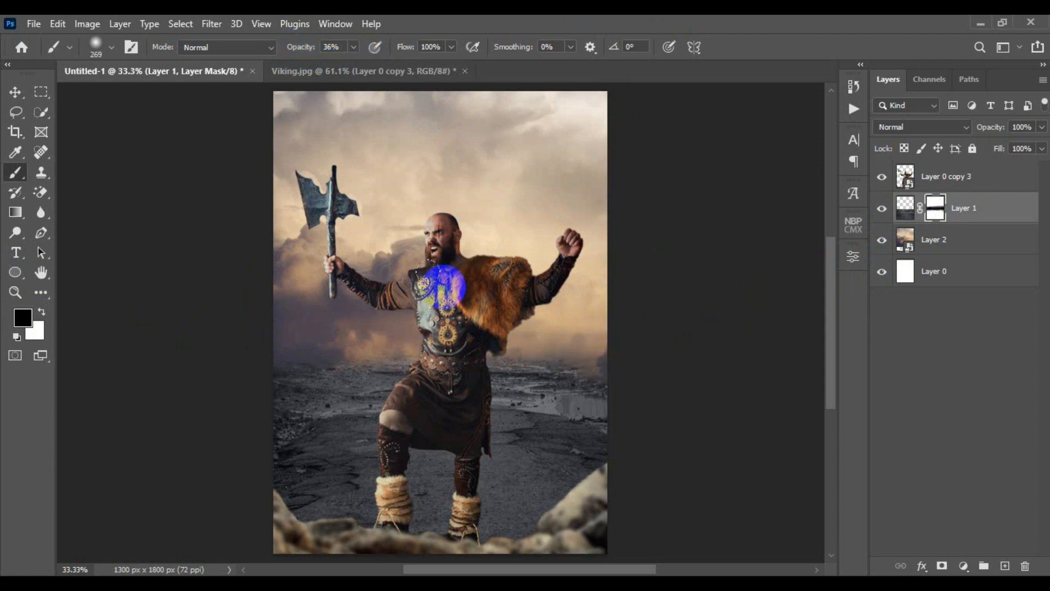
Fade the road's far edge into the clouds with vertical black-to-transparent linear gradients on the road mask.
{"action": "key", "text": "g"}
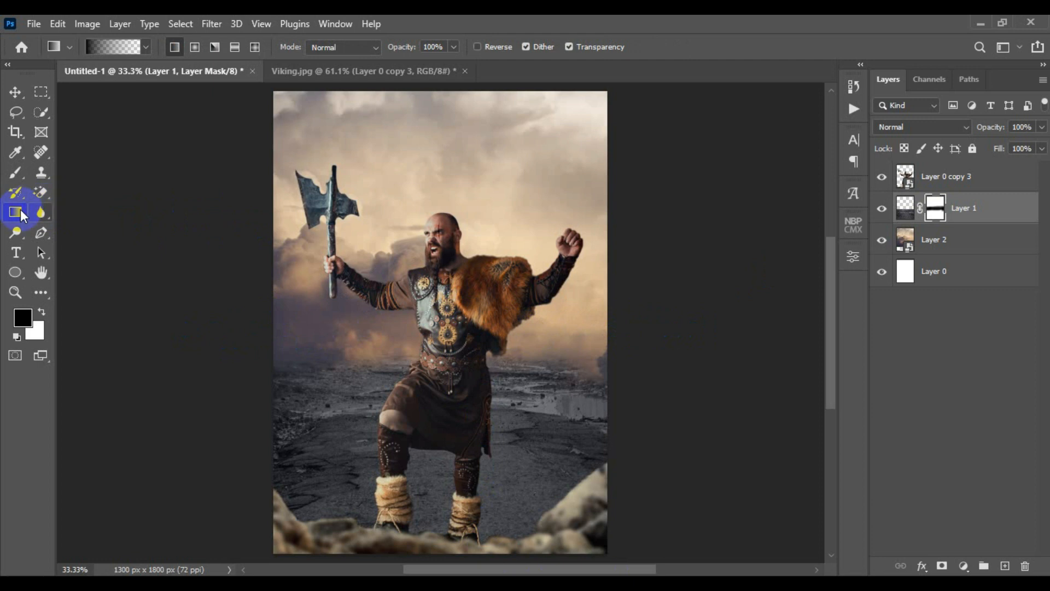
{"action": "left_click_drag", "start_coordinate": [536, 387], "coordinate": [537, 388]}
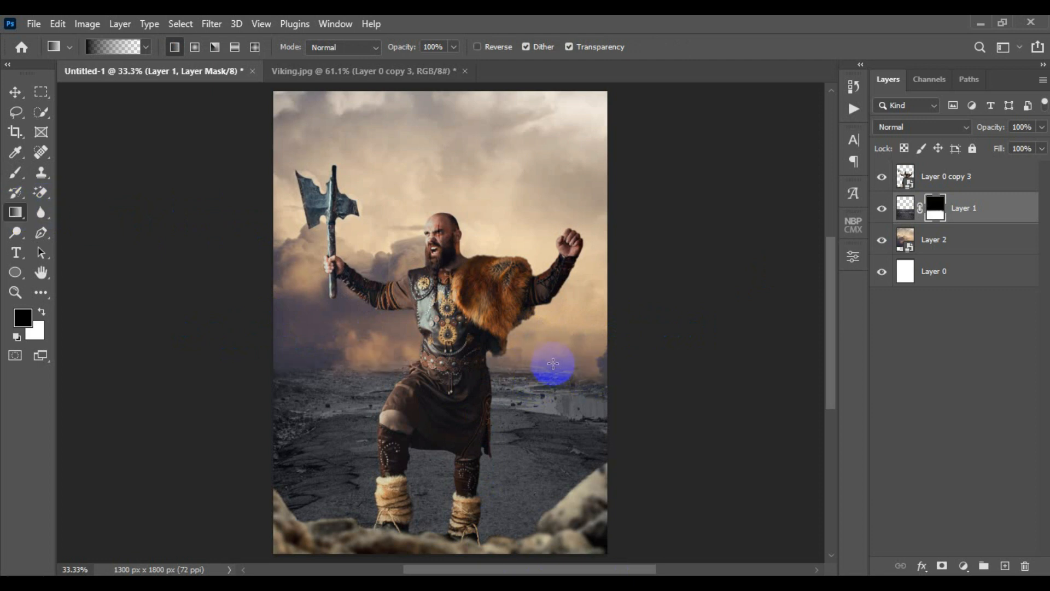
{"action": "left_click_drag", "start_coordinate": [558, 119], "coordinate": [556, 425]}
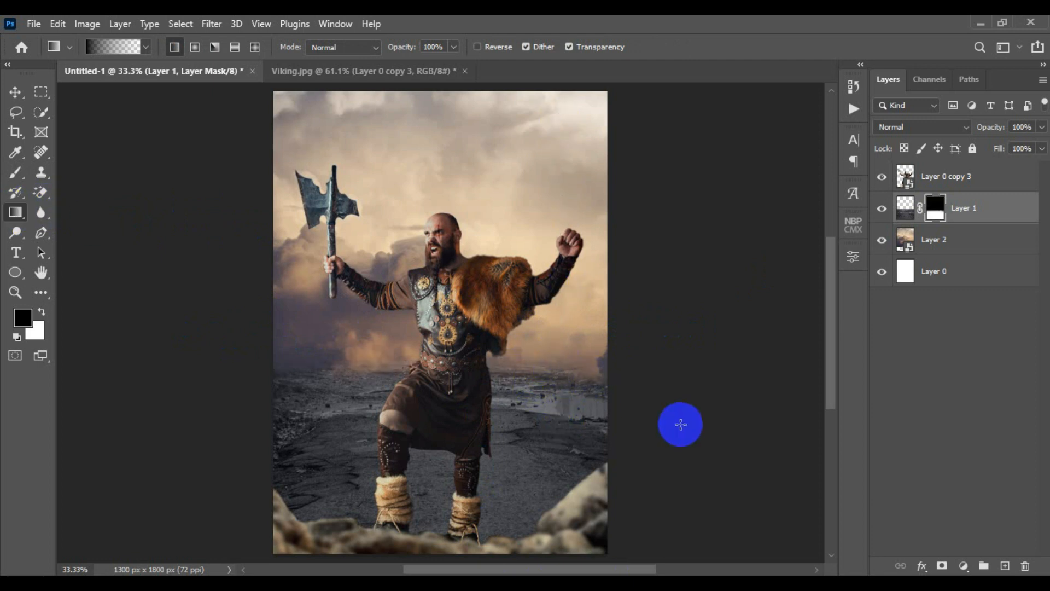
{"action": "left_click_drag", "start_coordinate": [537, 134], "coordinate": [536, 476]}
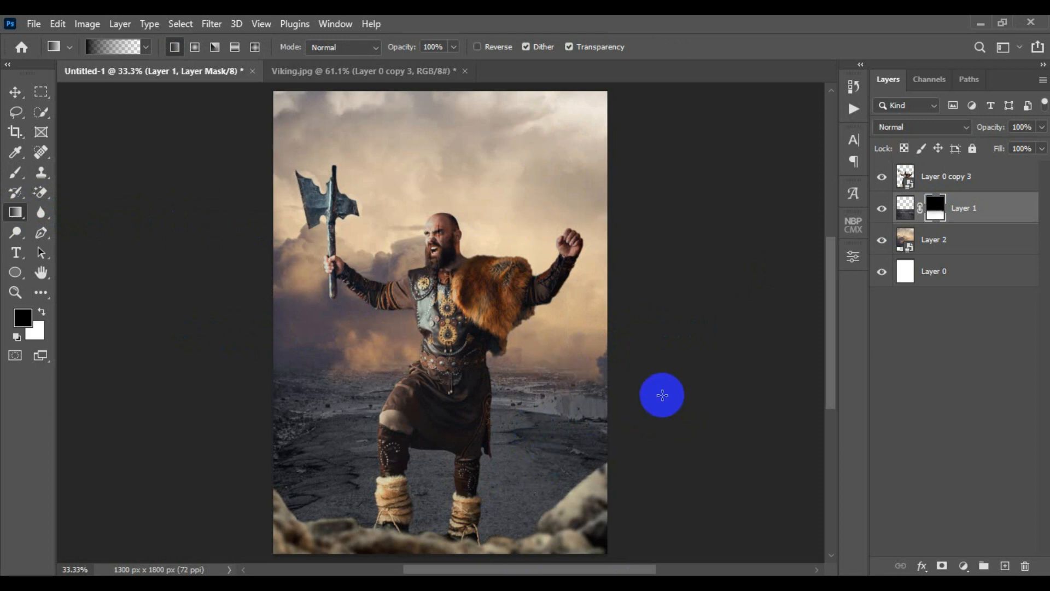
{"action": "left_click_drag", "start_coordinate": [548, 292], "coordinate": [543, 377]}
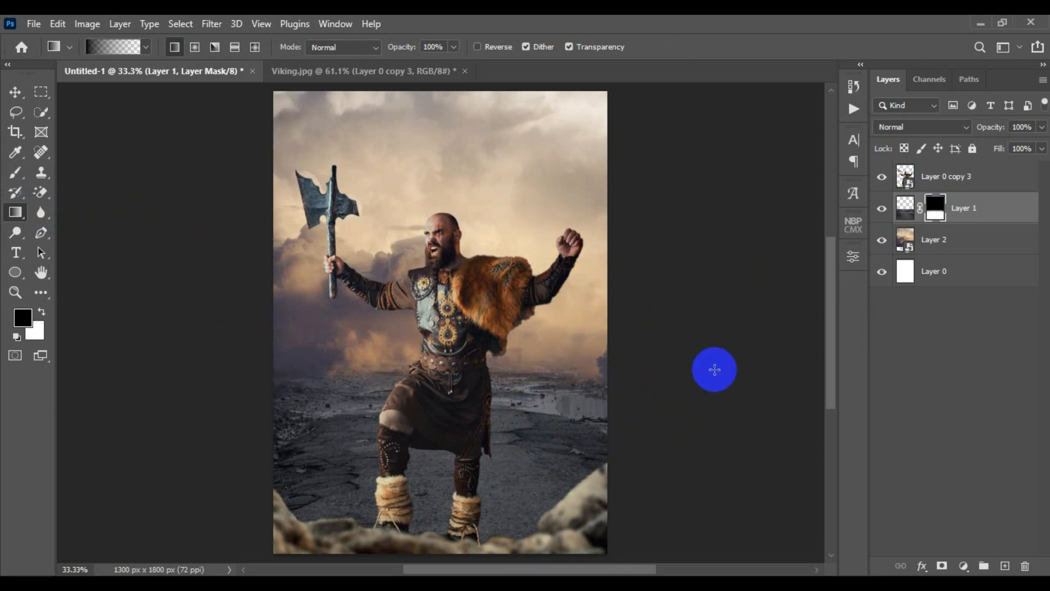
{"action": "key", "text": "v"}
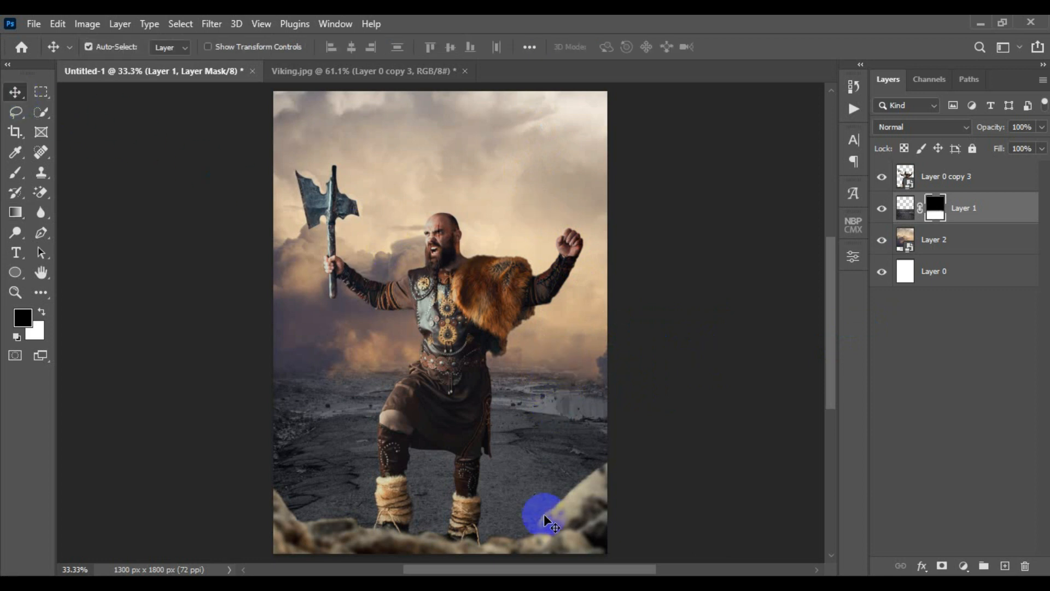
Extend the fade further down the road with more black-to-transparent gradients on the Layer 1 mask.
{"action": "left_click", "coordinate": [15, 212]}
{"action": "left_click", "coordinate": [82, 209]}
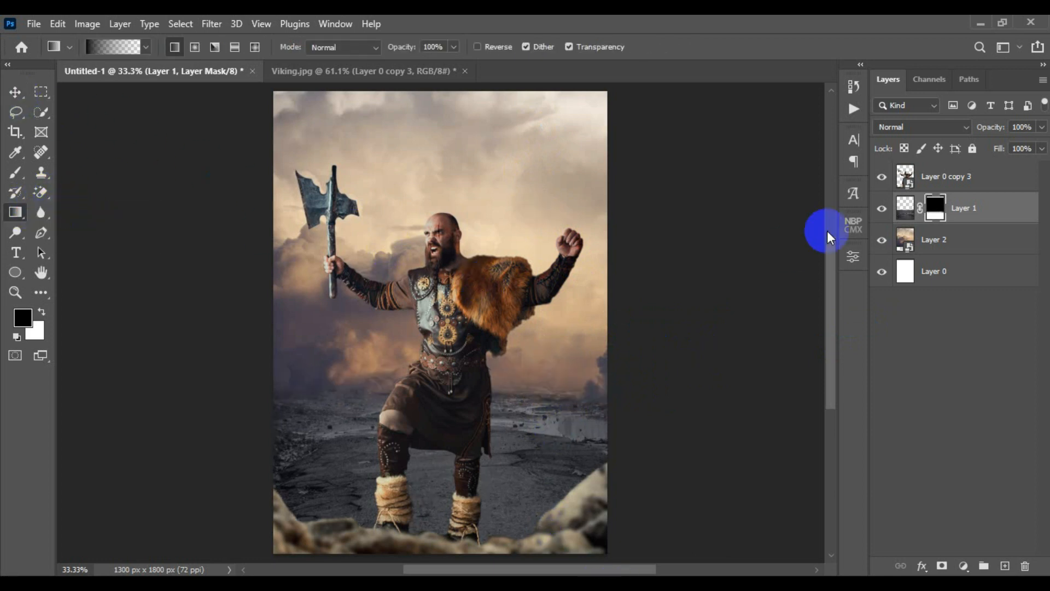
{"action": "left_click_drag", "start_coordinate": [547, 192], "coordinate": [576, 460]}
{"action": "left_click_drag", "start_coordinate": [530, 249], "coordinate": [539, 443]}
{"action": "left_click_drag", "start_coordinate": [516, 401], "coordinate": [598, 392]}
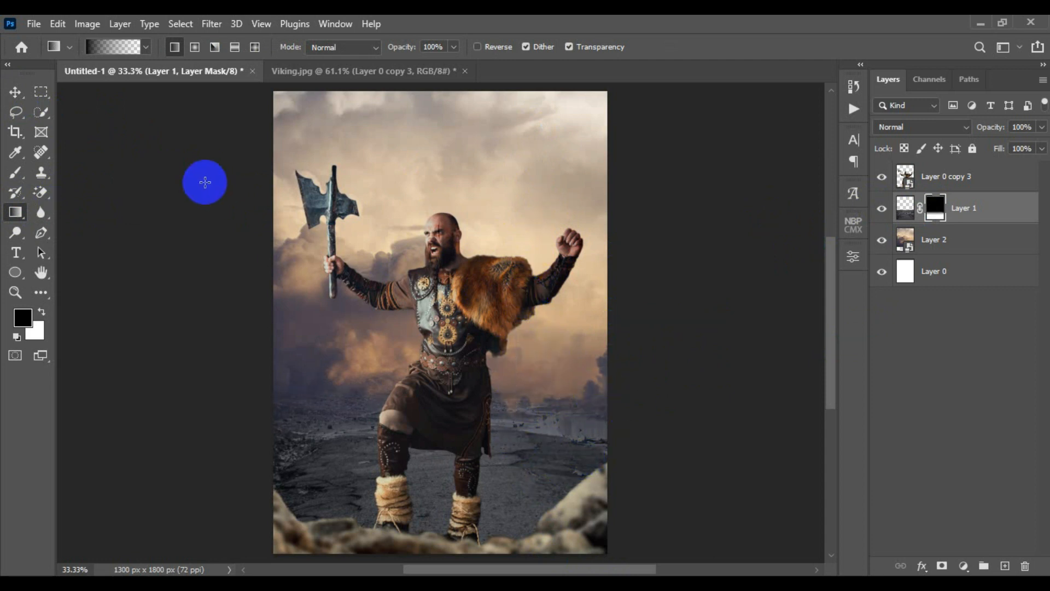
{"action": "left_click", "coordinate": [15, 92]}
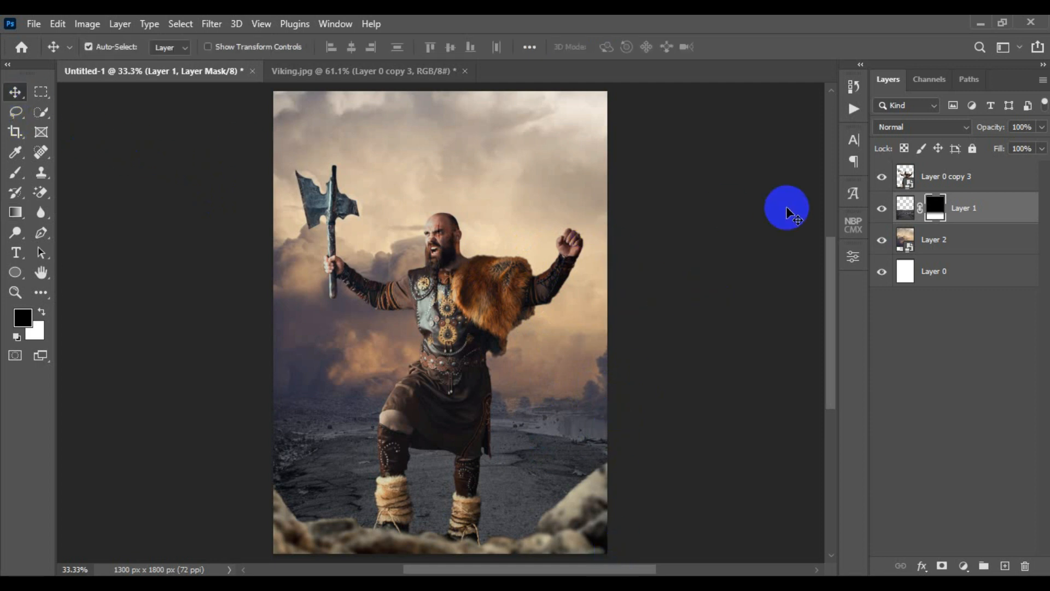
{"action": "left_click", "coordinate": [953, 175]}
{"action": "left_click", "coordinate": [964, 566]}
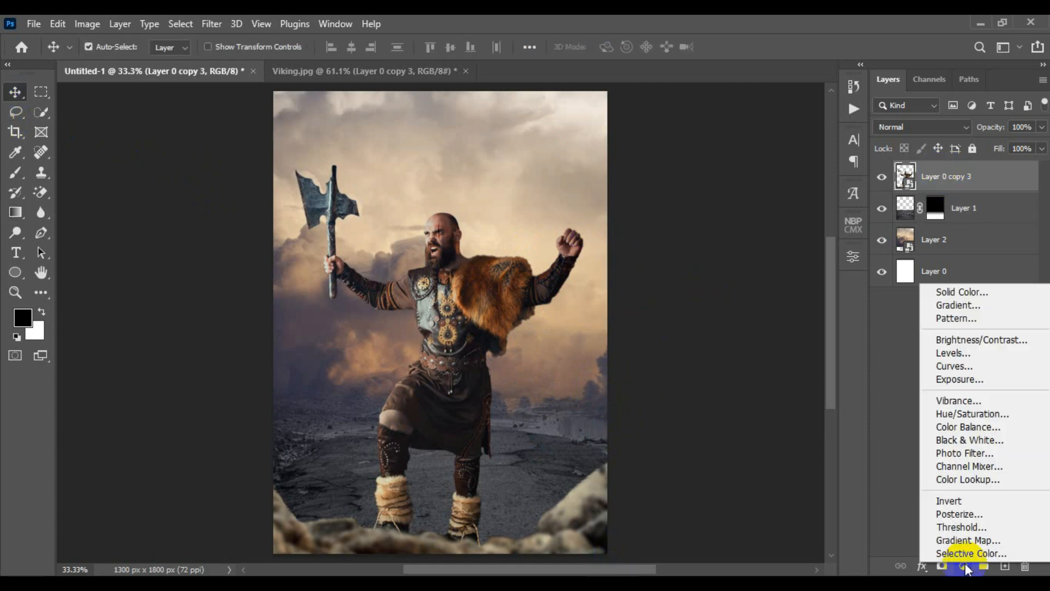
{"action": "left_click", "coordinate": [968, 427]}
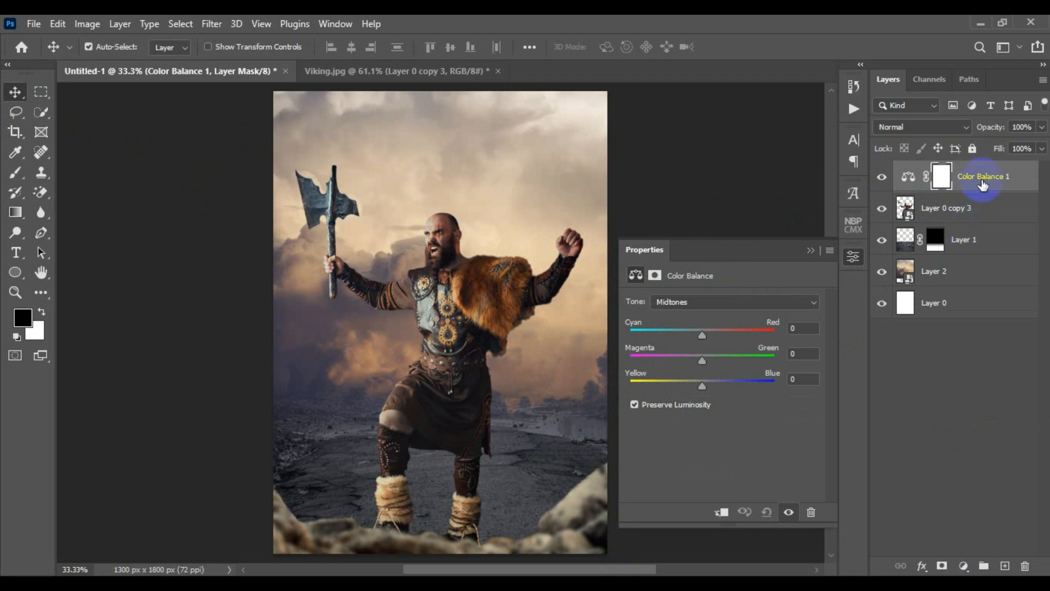
{"action": "right_click", "coordinate": [983, 184]}
{"action": "left_click", "coordinate": [858, 307]}
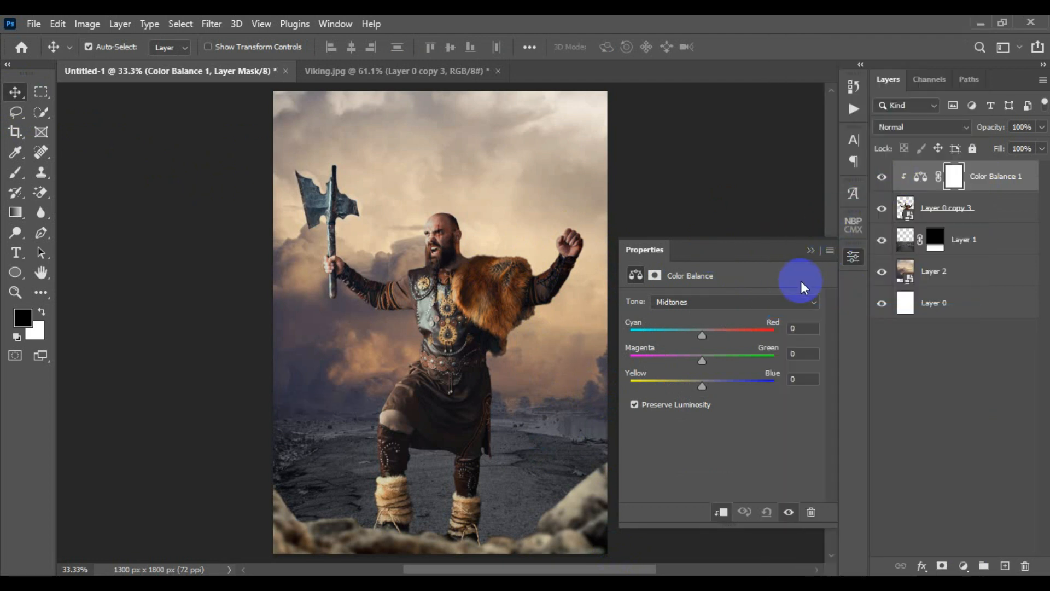
{"action": "left_click", "coordinate": [811, 250]}
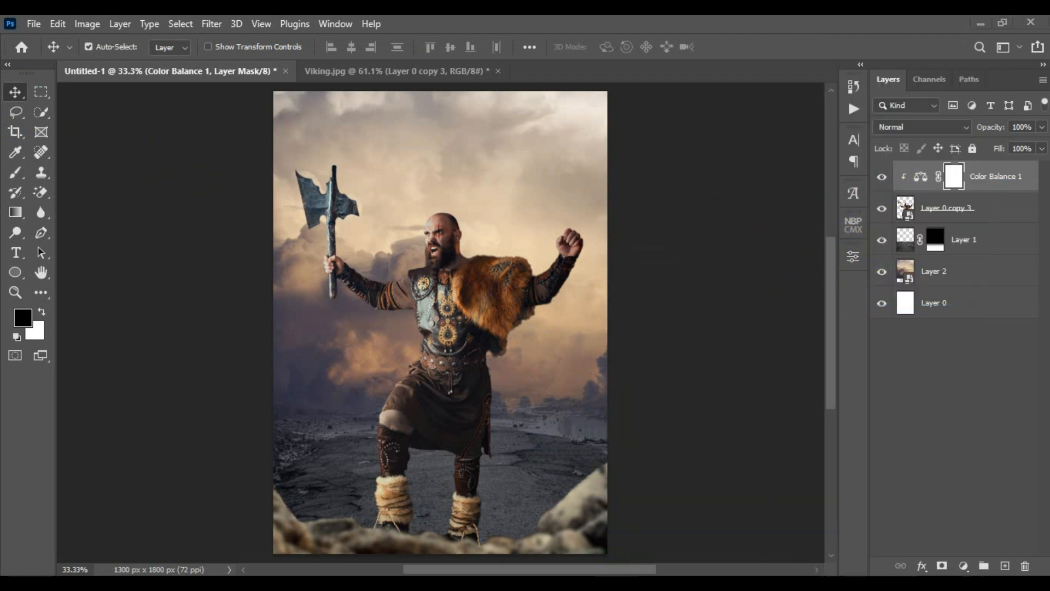
{"action": "left_click_drag", "start_coordinate": [913, 177], "coordinate": [1025, 566]}
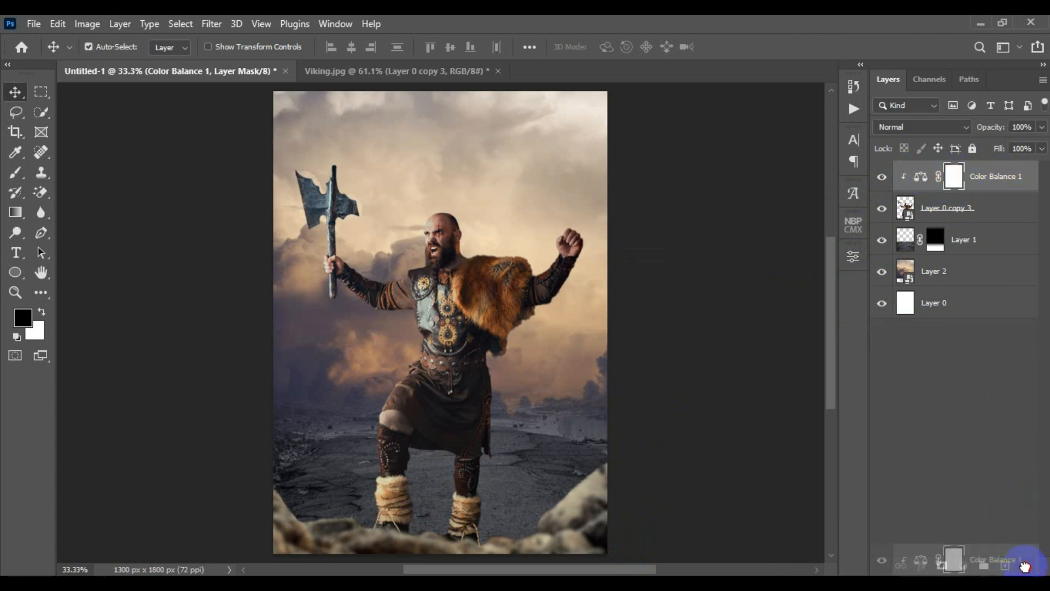
Add a Selective Color adjustment above the Viking layer, Layer 0 copy 3, and clip it to that layer.
{"action": "left_click", "coordinate": [964, 566]}
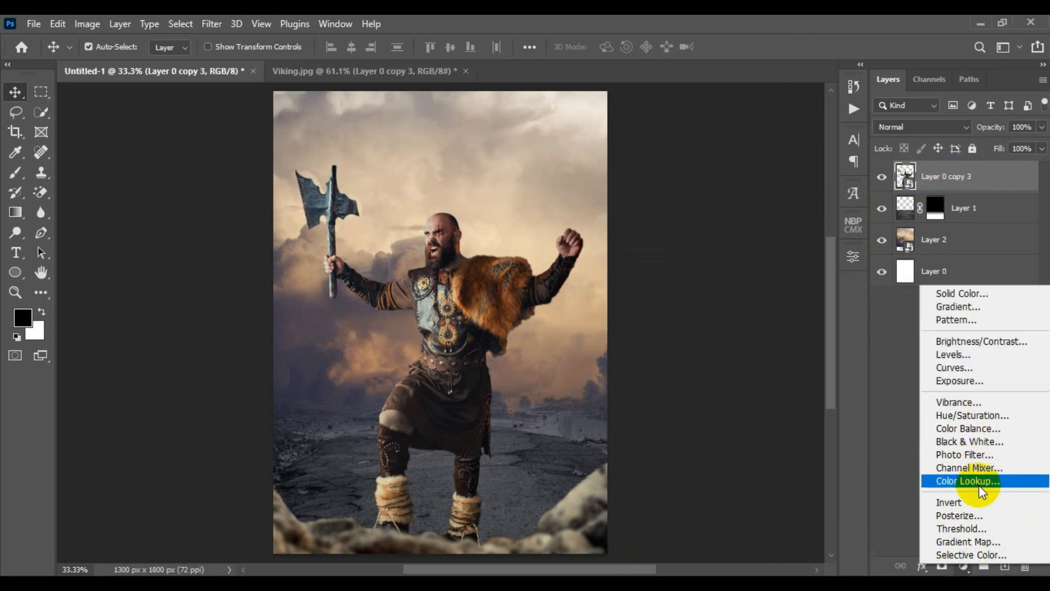
{"action": "left_click", "coordinate": [992, 555]}
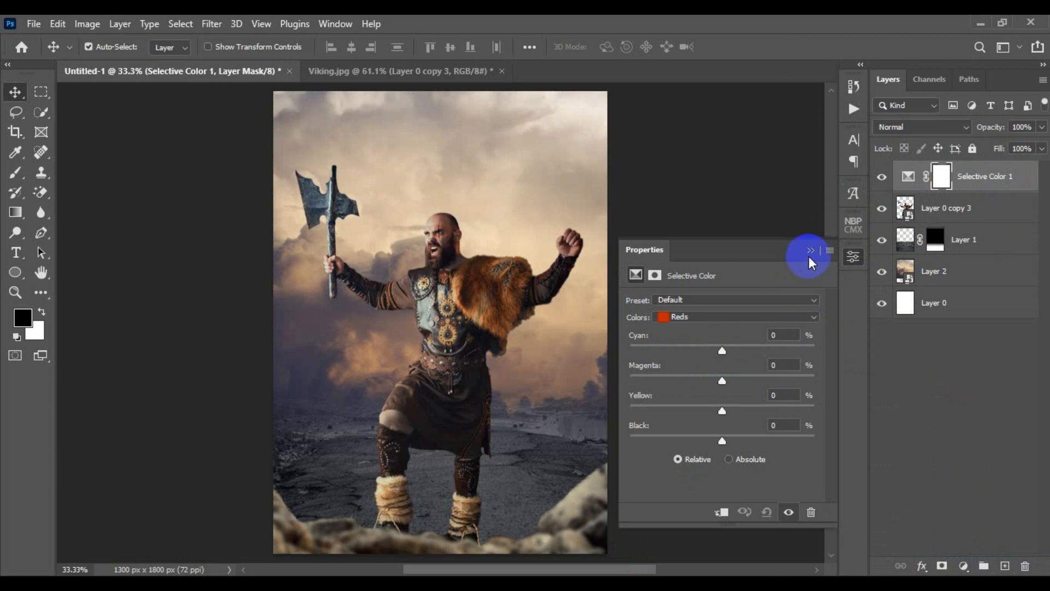
{"action": "right_click", "coordinate": [984, 188]}
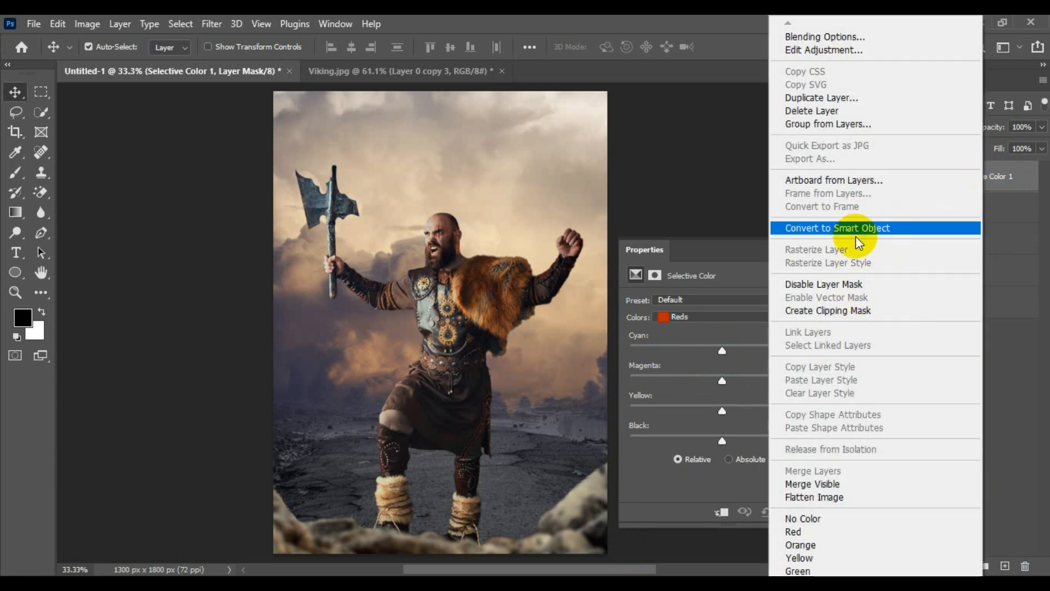
{"action": "left_click", "coordinate": [856, 310]}
Adjust the Reds in the Viking's Selective Color adjustment to Cyan -22%, Yellow +9% and Black +24%.
{"action": "left_click_drag", "start_coordinate": [721, 352], "coordinate": [748, 352]}
{"action": "left_click_drag", "start_coordinate": [722, 381], "coordinate": [723, 384]}
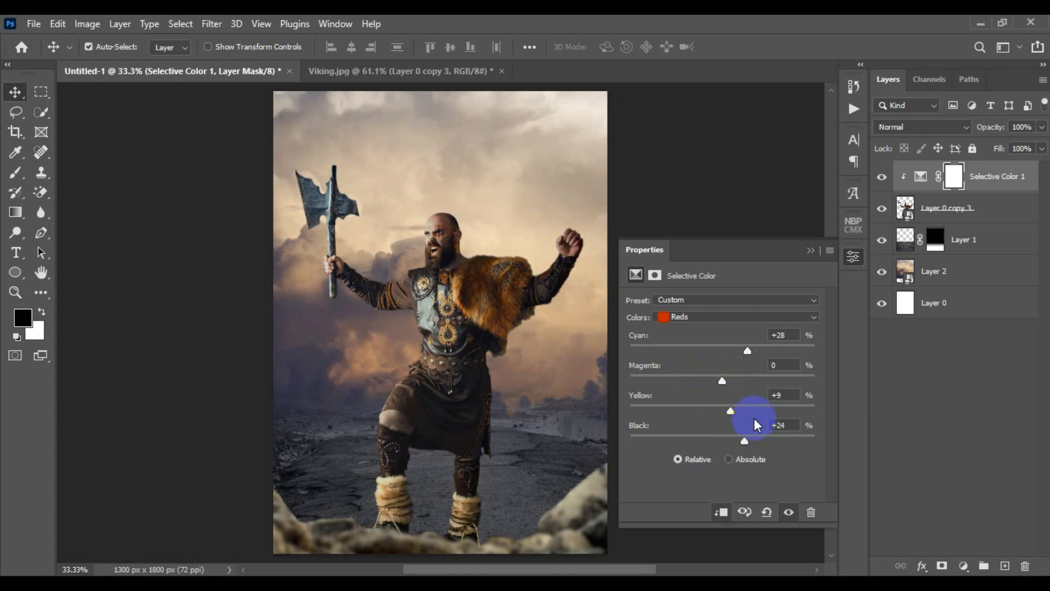
{"action": "left_click", "coordinate": [812, 251]}
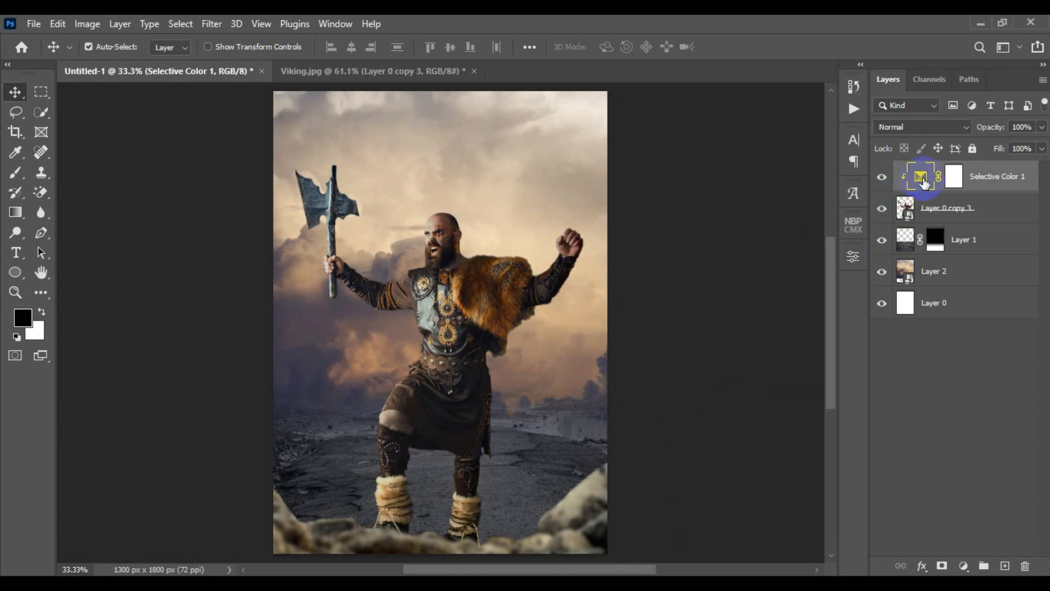
{"action": "double_click", "coordinate": [921, 177]}
{"action": "left_click_drag", "start_coordinate": [747, 350], "coordinate": [712, 353]}
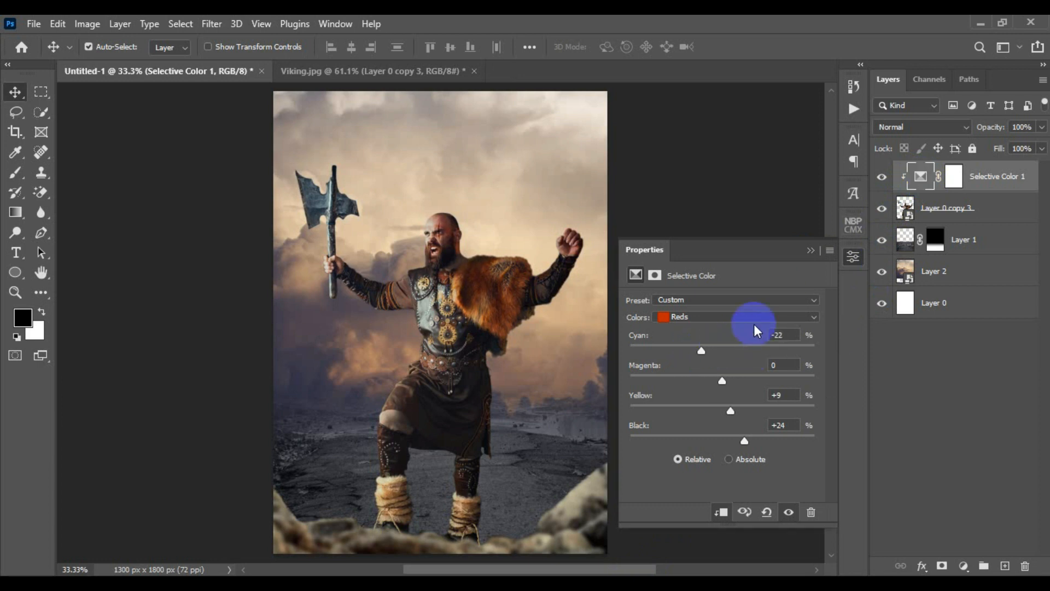
{"action": "left_click", "coordinate": [810, 250]}
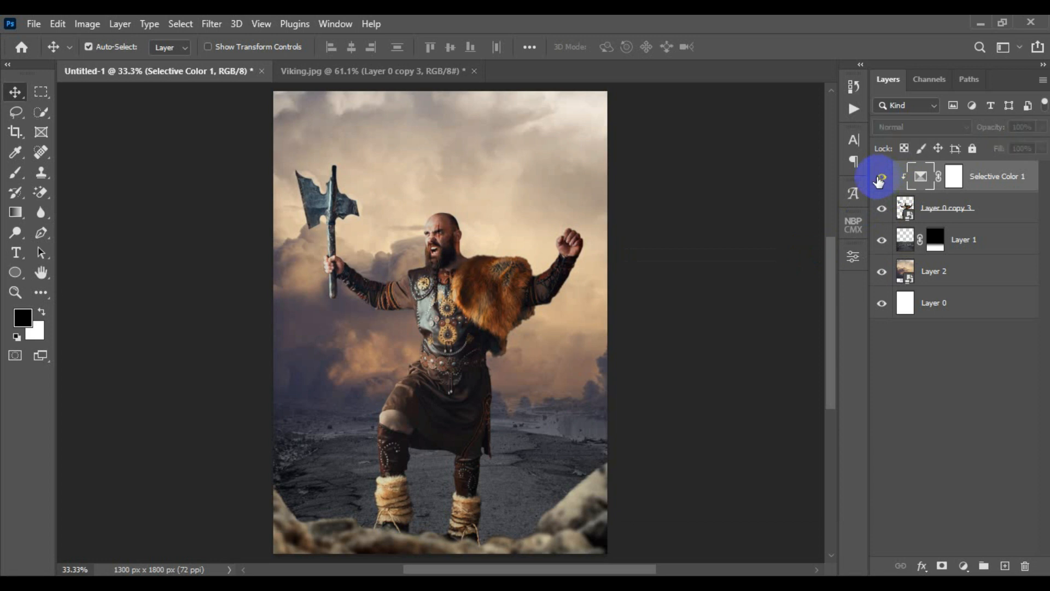
{"action": "left_click", "coordinate": [919, 177]}
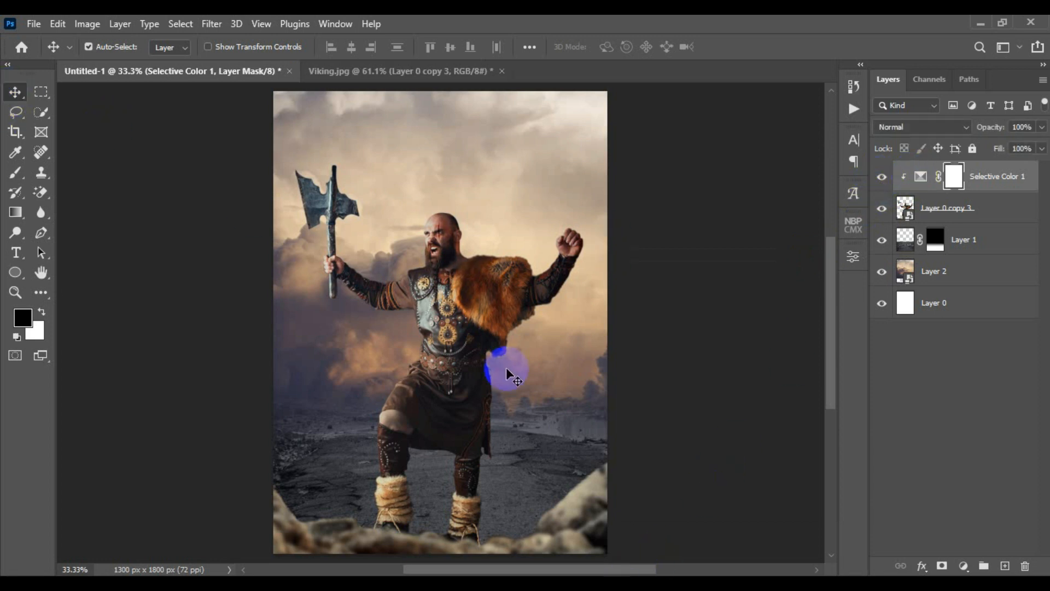
Bring the red smoke image into the Viking composite as a smart object layer above the Selective Color adjustment.
{"action": "mouse_move", "coordinate": [363, 551]}
{"action": "left_click", "coordinate": [497, 539]}
{"action": "left_click_drag", "start_coordinate": [478, 141], "coordinate": [713, 90]}
{"action": "left_click_drag", "start_coordinate": [689, 293], "coordinate": [408, 280]}
{"action": "left_click", "coordinate": [788, 89]}
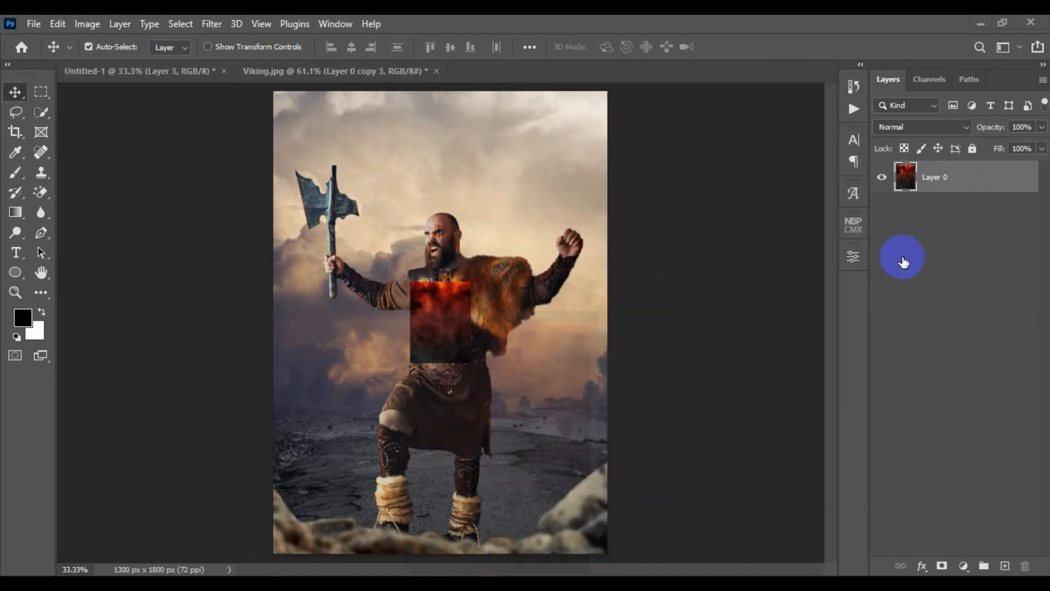
{"action": "right_click", "coordinate": [976, 173]}
{"action": "key", "text": "Escape"}
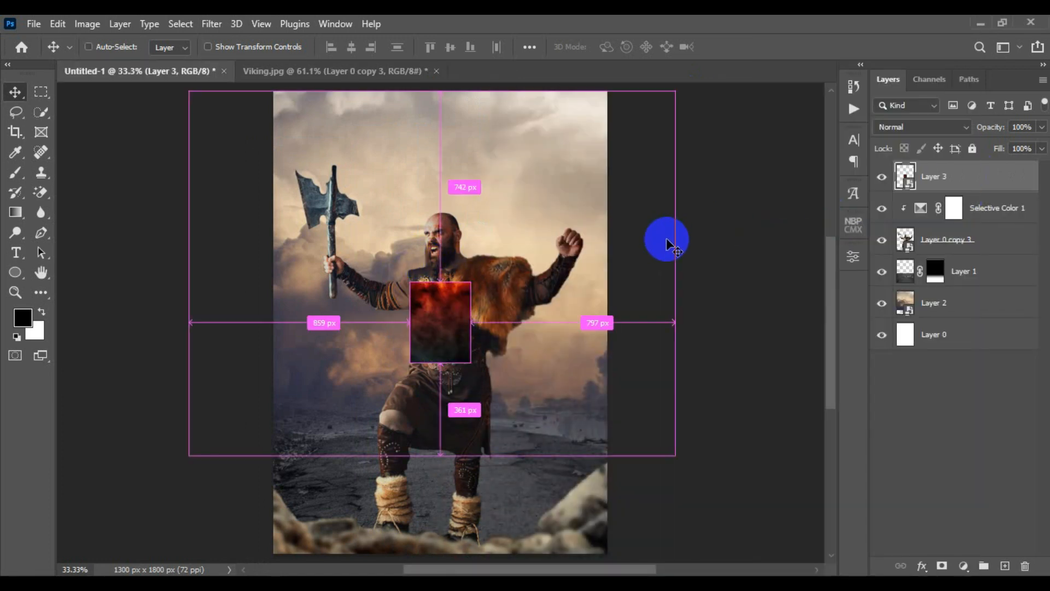
Enlarge the red smoke layer, Layer 3, to about 599% so it covers the whole canvas.
{"action": "key", "text": "ctrl+t"}
{"action": "left_click_drag", "start_coordinate": [471, 322], "coordinate": [620, 309]}
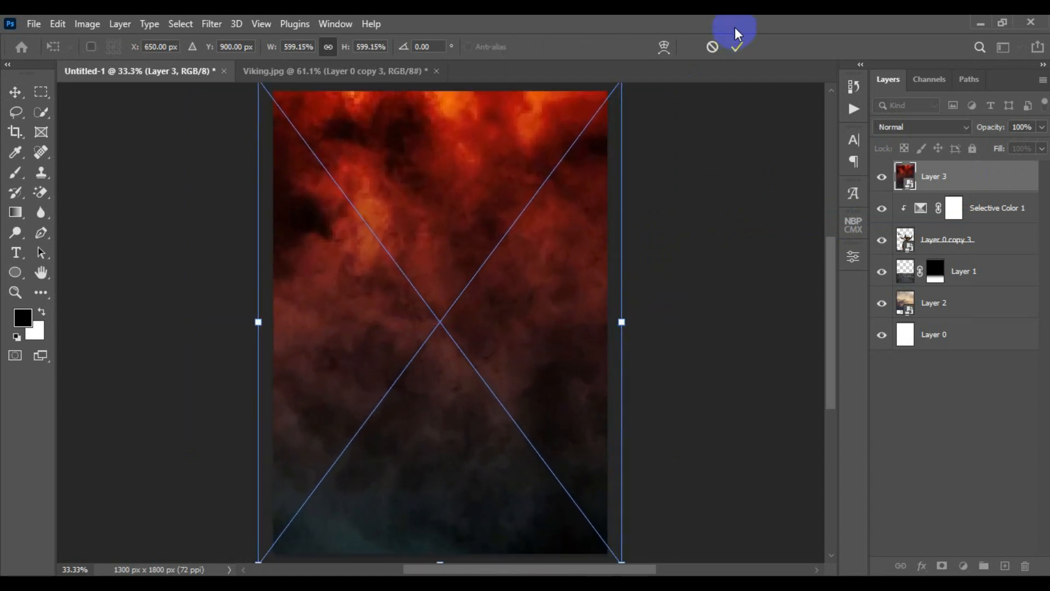
{"action": "left_click", "coordinate": [737, 46]}
Set the red smoke layer to Screen blend mode with a fill of 75%.
{"action": "left_click", "coordinate": [930, 126]}
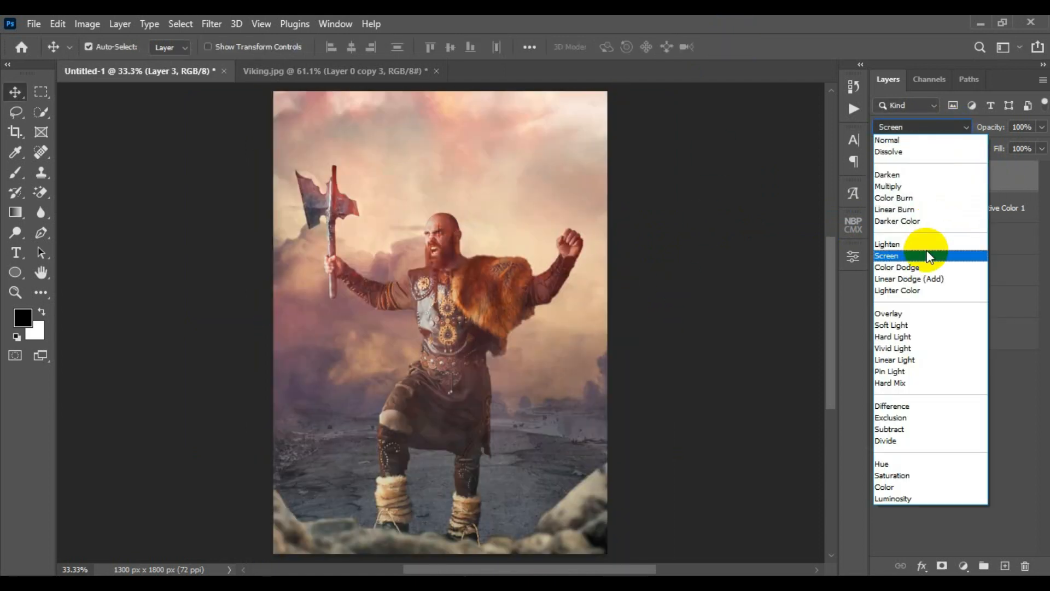
{"action": "left_click", "coordinate": [926, 250]}
{"action": "left_click", "coordinate": [975, 149]}
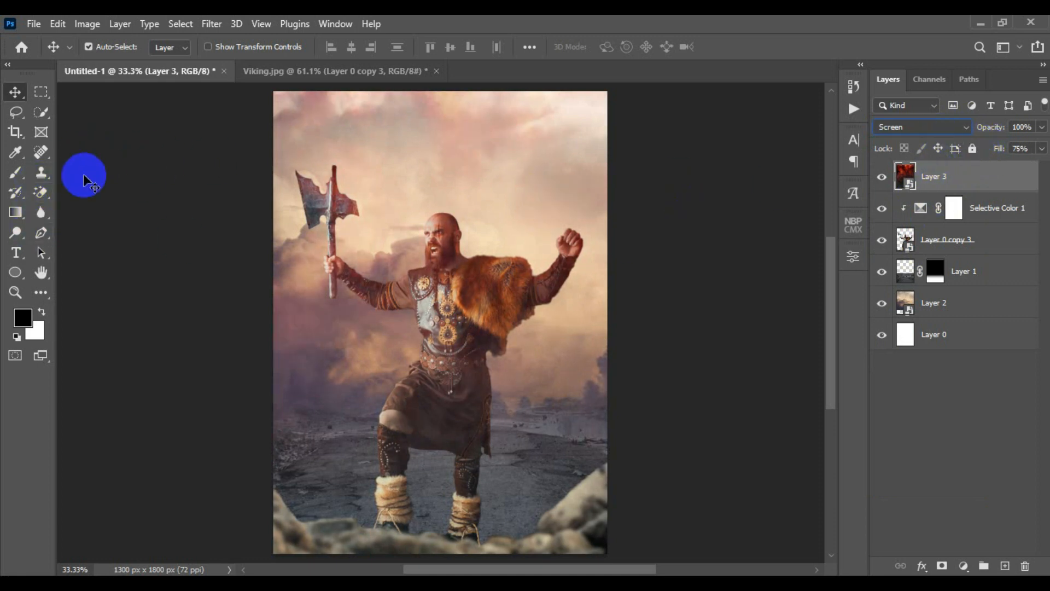
Set the brush to 100% opacity and add a layer mask to the red smoke layer, Layer 3.
{"action": "left_click", "coordinate": [16, 172]}
{"action": "left_click_drag", "start_coordinate": [296, 51], "coordinate": [520, 52]}
{"action": "left_click", "coordinate": [1004, 565]}
{"action": "left_click_drag", "start_coordinate": [971, 194], "coordinate": [1025, 565]}
{"action": "left_click", "coordinate": [942, 565]}
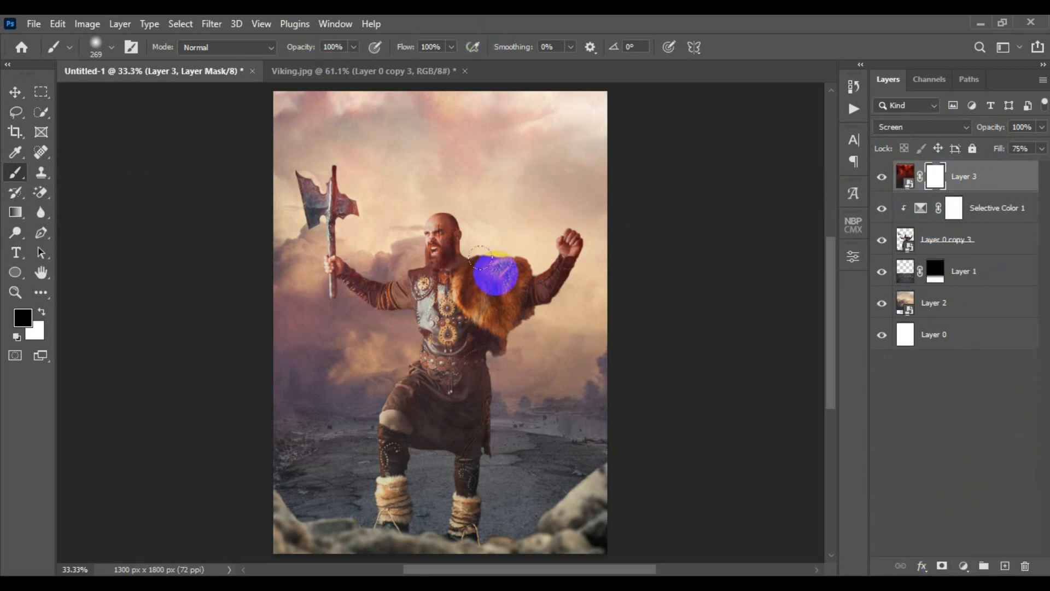
Reduce the red tint on the axe by painting the Layer 3 mask with a soft black brush of 107 px at 51% opacity.
{"action": "mouse_move", "coordinate": [488, 298]}
{"action": "left_mouse_down"}
{"action": "mouse_move", "coordinate": [474, 300]}
{"action": "mouse_move", "coordinate": [551, 315]}
{"action": "mouse_move", "coordinate": [534, 311]}
{"action": "left_mouse_up"}
{"action": "scroll", "coordinate": [465, 251], "scroll_direction": "up", "scroll_amount": 9}
{"action": "mouse_move", "coordinate": [259, 181]}
{"action": "left_mouse_down"}
{"action": "mouse_move", "coordinate": [237, 239]}
{"action": "mouse_move", "coordinate": [187, 160]}
{"action": "mouse_move", "coordinate": [197, 165]}
{"action": "left_mouse_up"}
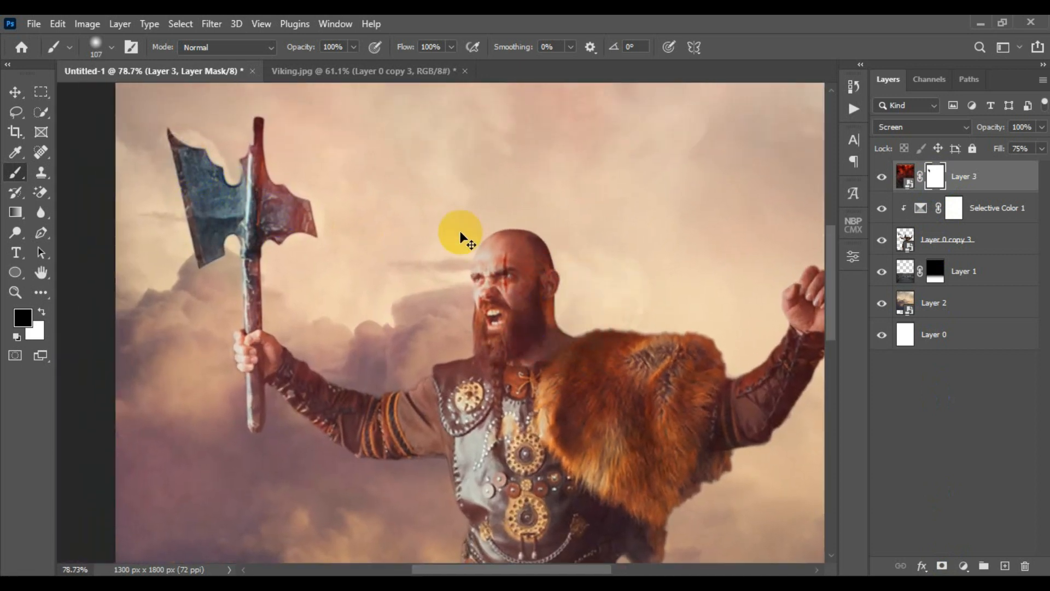
{"action": "key", "text": "ctrl+z"}
{"action": "left_click_drag", "start_coordinate": [301, 47], "coordinate": [271, 47]}
{"action": "left_click_drag", "start_coordinate": [200, 199], "coordinate": [249, 241]}
{"action": "left_click", "coordinate": [256, 358]}
{"action": "scroll", "coordinate": [386, 276], "scroll_direction": "down", "scroll_amount": 3}
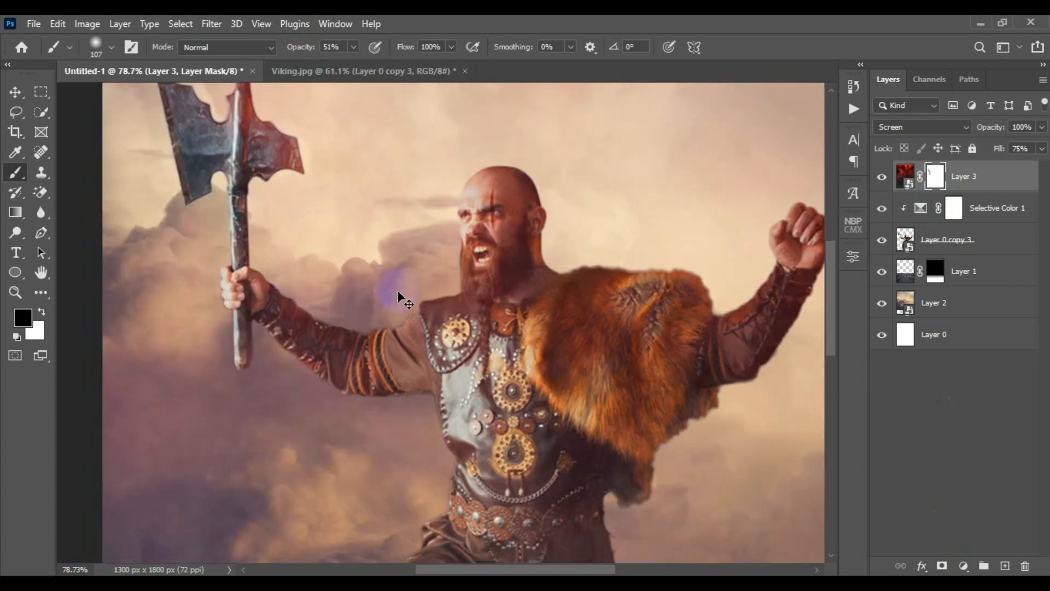
Refine the axe area on the Layer 3 mask with a soft black brush of 63 px at 23% opacity.
{"action": "key", "text": "ctrl+minus"}
{"action": "key", "text": "ctrl+minus"}
{"action": "left_click_drag", "start_coordinate": [484, 297], "coordinate": [478, 297]}
{"action": "left_click_drag", "start_coordinate": [308, 57], "coordinate": [281, 47]}
{"action": "left_click_drag", "start_coordinate": [318, 156], "coordinate": [322, 178]}
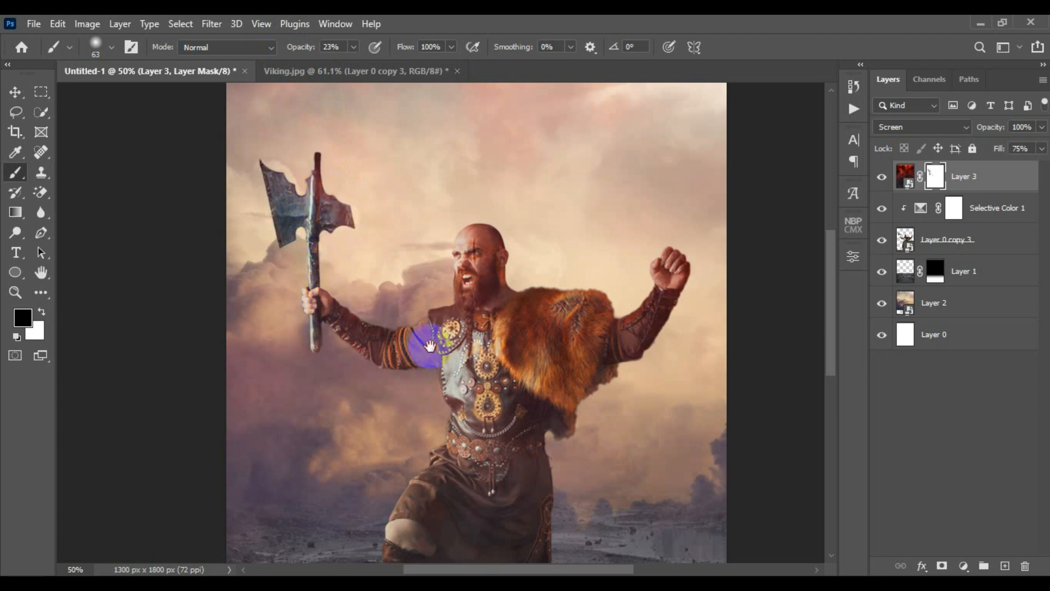
Fade the smoke tint on the Viking's axe arm and chest using a 131 px black brush at 40% opacity on the mask.
{"action": "left_click_drag", "start_coordinate": [430, 346], "coordinate": [439, 312]}
{"action": "left_click_drag", "start_coordinate": [306, 52], "coordinate": [308, 52]}
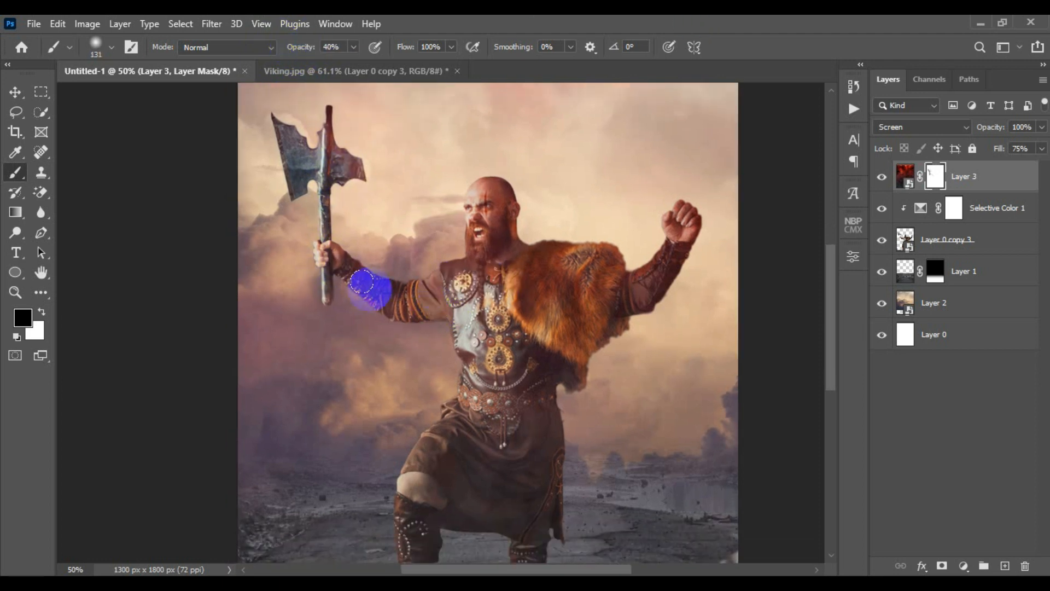
{"action": "left_click", "coordinate": [484, 349]}
{"action": "left_click_drag", "start_coordinate": [484, 349], "coordinate": [504, 298]}
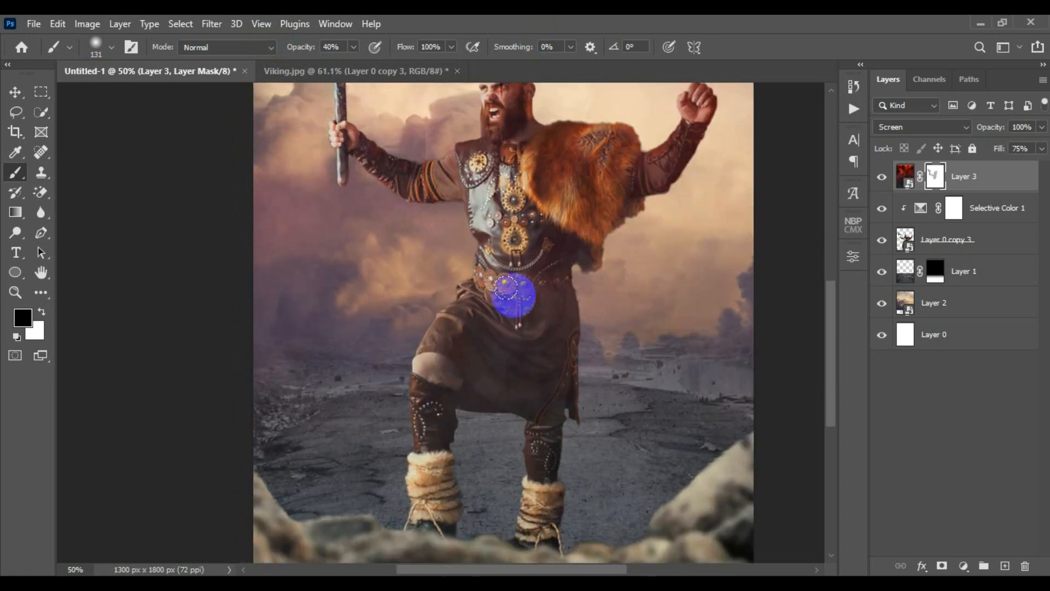
Paint the Layer 3 mask over the Viking's skirt, legs, fur and other arm at 40% opacity, and compare with the smoke layer hidden.
{"action": "mouse_move", "coordinate": [436, 505]}
{"action": "left_mouse_down"}
{"action": "mouse_move", "coordinate": [422, 436]}
{"action": "mouse_move", "coordinate": [445, 366]}
{"action": "mouse_move", "coordinate": [520, 395]}
{"action": "mouse_move", "coordinate": [548, 531]}
{"action": "mouse_move", "coordinate": [555, 257]}
{"action": "left_mouse_up"}
{"action": "left_click_drag", "start_coordinate": [524, 297], "coordinate": [499, 417]}
{"action": "mouse_move", "coordinate": [487, 453]}
{"action": "left_mouse_down"}
{"action": "mouse_move", "coordinate": [525, 364]}
{"action": "mouse_move", "coordinate": [493, 235]}
{"action": "mouse_move", "coordinate": [521, 305]}
{"action": "mouse_move", "coordinate": [546, 277]}
{"action": "mouse_move", "coordinate": [614, 267]}
{"action": "mouse_move", "coordinate": [582, 312]}
{"action": "mouse_move", "coordinate": [614, 257]}
{"action": "left_mouse_up"}
{"action": "scroll", "coordinate": [615, 258], "scroll_direction": "up", "scroll_amount": 3}
{"action": "mouse_move", "coordinate": [666, 221]}
{"action": "left_mouse_down"}
{"action": "mouse_move", "coordinate": [618, 258]}
{"action": "mouse_move", "coordinate": [635, 233]}
{"action": "mouse_move", "coordinate": [626, 256]}
{"action": "mouse_move", "coordinate": [639, 258]}
{"action": "mouse_move", "coordinate": [633, 243]}
{"action": "mouse_move", "coordinate": [619, 253]}
{"action": "mouse_move", "coordinate": [634, 234]}
{"action": "mouse_move", "coordinate": [644, 258]}
{"action": "mouse_move", "coordinate": [602, 344]}
{"action": "mouse_move", "coordinate": [567, 379]}
{"action": "mouse_move", "coordinate": [534, 391]}
{"action": "mouse_move", "coordinate": [549, 348]}
{"action": "mouse_move", "coordinate": [603, 316]}
{"action": "mouse_move", "coordinate": [517, 370]}
{"action": "mouse_move", "coordinate": [483, 322]}
{"action": "mouse_move", "coordinate": [455, 360]}
{"action": "mouse_move", "coordinate": [499, 296]}
{"action": "mouse_move", "coordinate": [509, 341]}
{"action": "mouse_move", "coordinate": [539, 350]}
{"action": "mouse_move", "coordinate": [497, 412]}
{"action": "mouse_move", "coordinate": [470, 344]}
{"action": "mouse_move", "coordinate": [391, 267]}
{"action": "mouse_move", "coordinate": [414, 363]}
{"action": "mouse_move", "coordinate": [356, 271]}
{"action": "mouse_move", "coordinate": [340, 175]}
{"action": "mouse_move", "coordinate": [357, 397]}
{"action": "mouse_move", "coordinate": [403, 426]}
{"action": "mouse_move", "coordinate": [468, 265]}
{"action": "mouse_move", "coordinate": [406, 400]}
{"action": "mouse_move", "coordinate": [404, 386]}
{"action": "mouse_move", "coordinate": [420, 428]}
{"action": "mouse_move", "coordinate": [456, 394]}
{"action": "mouse_move", "coordinate": [427, 414]}
{"action": "mouse_move", "coordinate": [446, 425]}
{"action": "mouse_move", "coordinate": [466, 493]}
{"action": "mouse_move", "coordinate": [463, 534]}
{"action": "mouse_move", "coordinate": [470, 349]}
{"action": "mouse_move", "coordinate": [450, 313]}
{"action": "left_mouse_up"}
{"action": "key", "text": "ctrl+0"}
{"action": "left_click", "coordinate": [881, 177]}
{"action": "left_click", "coordinate": [882, 176]}
{"action": "left_click", "coordinate": [882, 176]}
{"action": "left_click", "coordinate": [882, 176]}
Copy the fire sparks from PicsArt_07-18-01.27.24.png into the Viking composite as the topmost layer.
{"action": "left_click", "coordinate": [15, 92]}
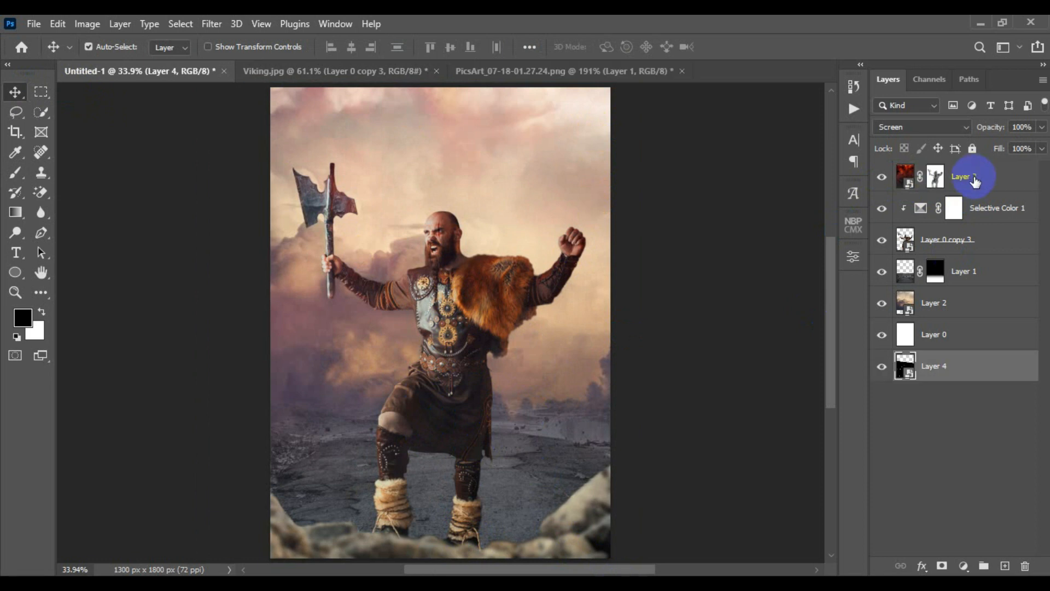
{"action": "left_click_drag", "start_coordinate": [519, 71], "coordinate": [505, 150]}
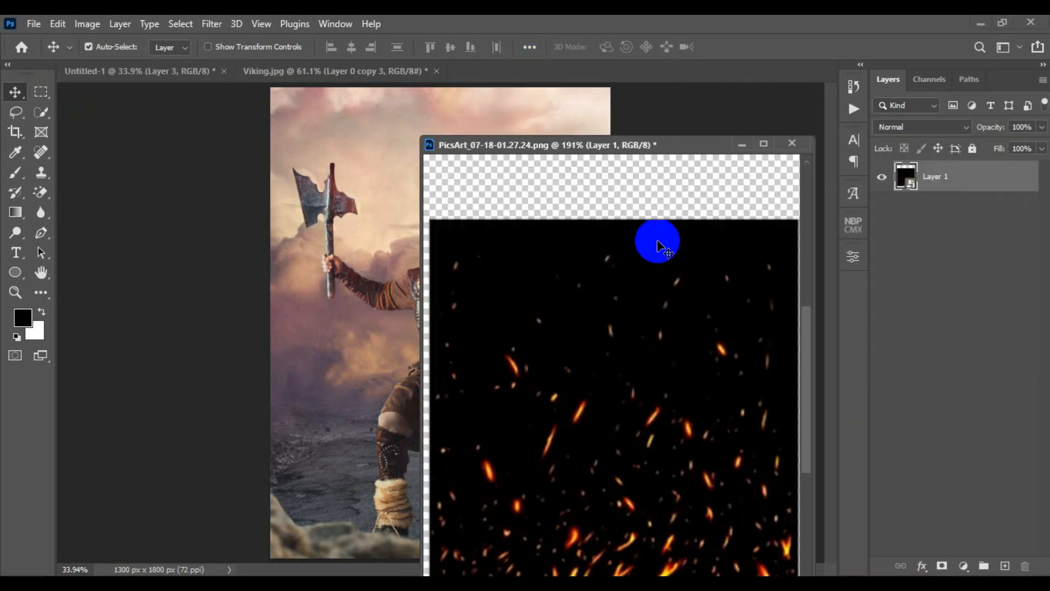
{"action": "left_click_drag", "start_coordinate": [957, 181], "coordinate": [405, 290]}
{"action": "left_click", "coordinate": [744, 126]}
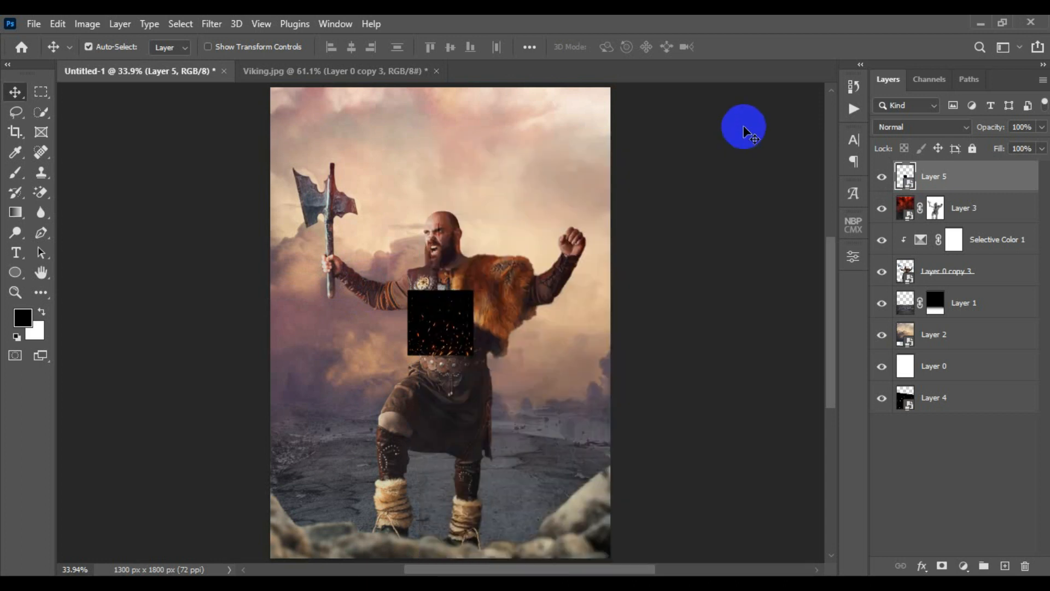
Enlarge the sparks layer to about 591%, rotate it about 10.5°, and place it over the lower part of the canvas.
{"action": "key", "text": "ctrl+t"}
{"action": "left_click_drag", "start_coordinate": [474, 322], "coordinate": [610, 315]}
{"action": "left_click_drag", "start_coordinate": [550, 278], "coordinate": [551, 293]}
{"action": "left_click_drag", "start_coordinate": [546, 330], "coordinate": [533, 371]}
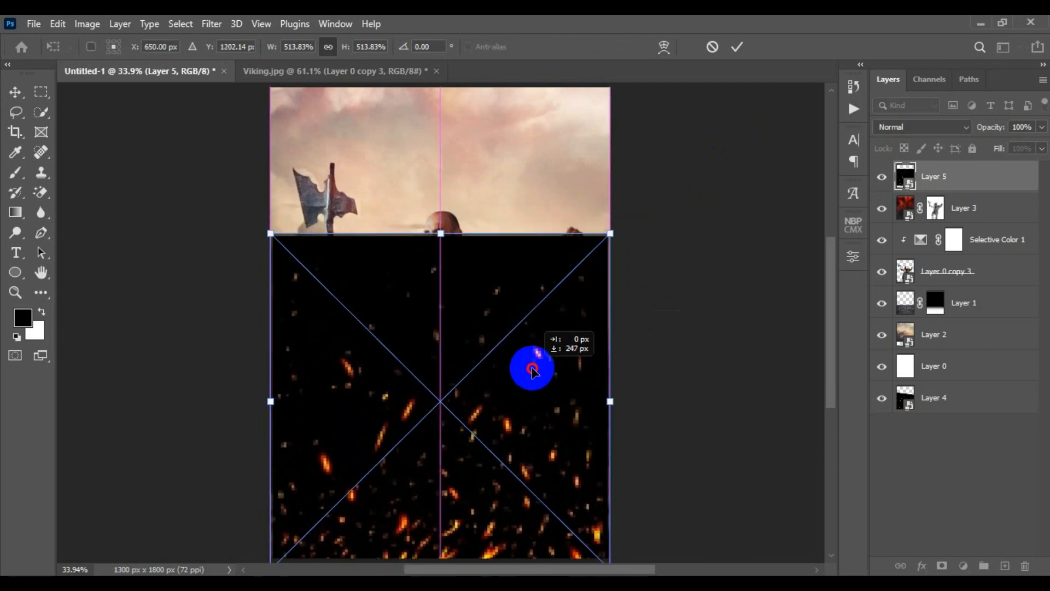
{"action": "left_click_drag", "start_coordinate": [610, 401], "coordinate": [616, 401]}
{"action": "left_click_drag", "start_coordinate": [551, 402], "coordinate": [551, 403]}
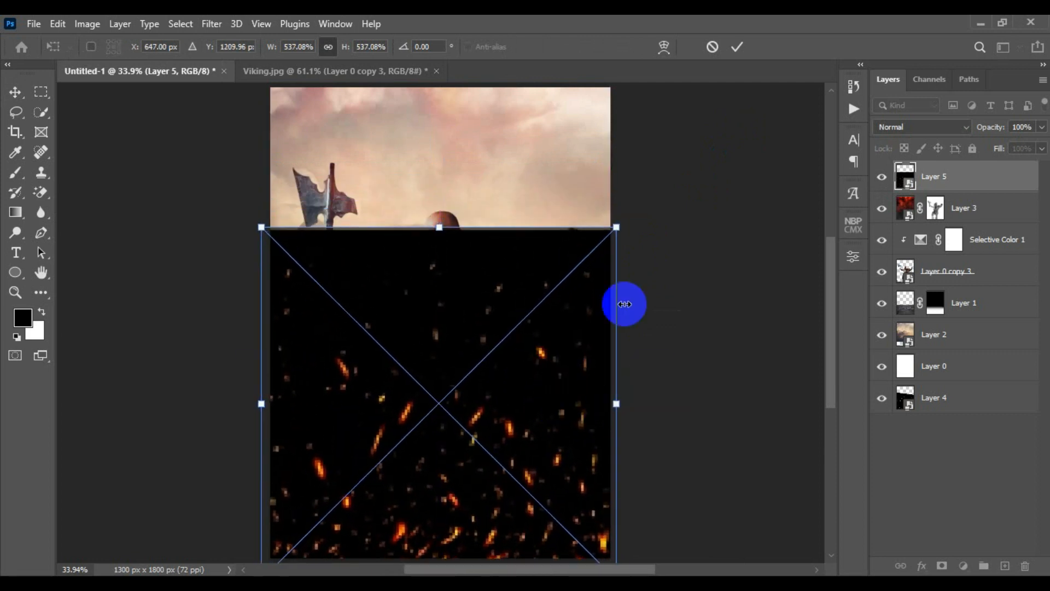
{"action": "left_click_drag", "start_coordinate": [636, 224], "coordinate": [668, 244]}
{"action": "left_click_drag", "start_coordinate": [619, 433], "coordinate": [642, 432]}
{"action": "left_click_drag", "start_coordinate": [572, 469], "coordinate": [574, 486]}
{"action": "left_click", "coordinate": [738, 47]}
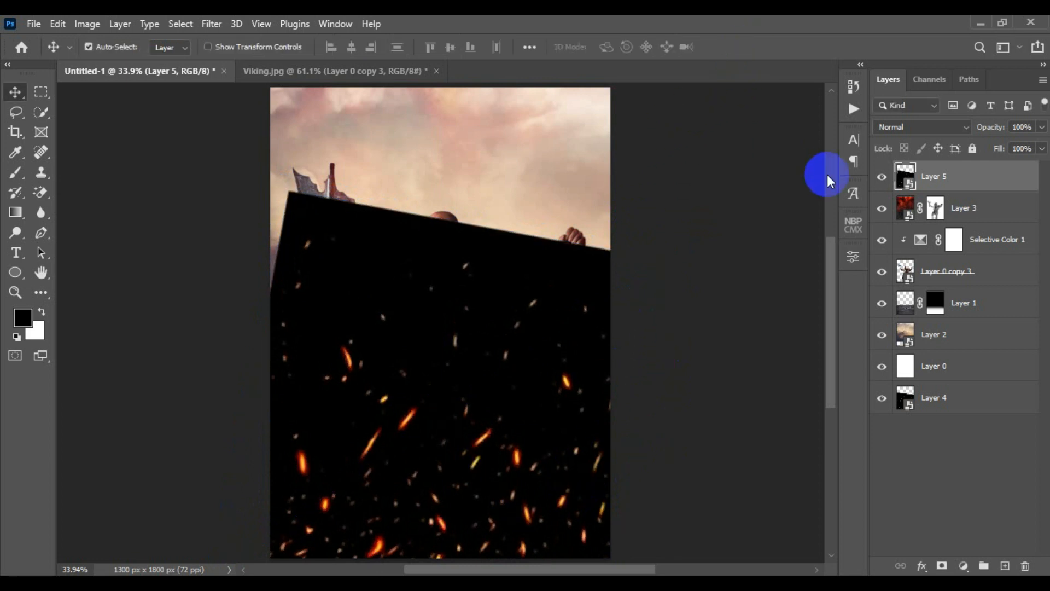
Set the sparks layer, Layer 5, to Screen blend mode and duplicate it.
{"action": "left_click", "coordinate": [961, 127]}
{"action": "left_click", "coordinate": [923, 242]}
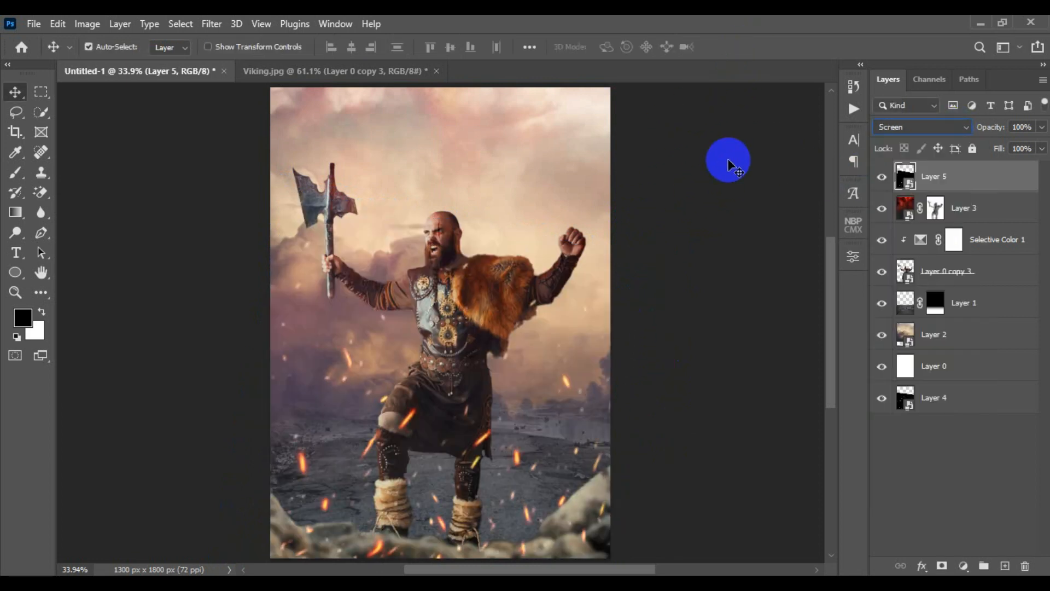
{"action": "key", "text": "ctrl"}
{"action": "right_click", "coordinate": [979, 188]}
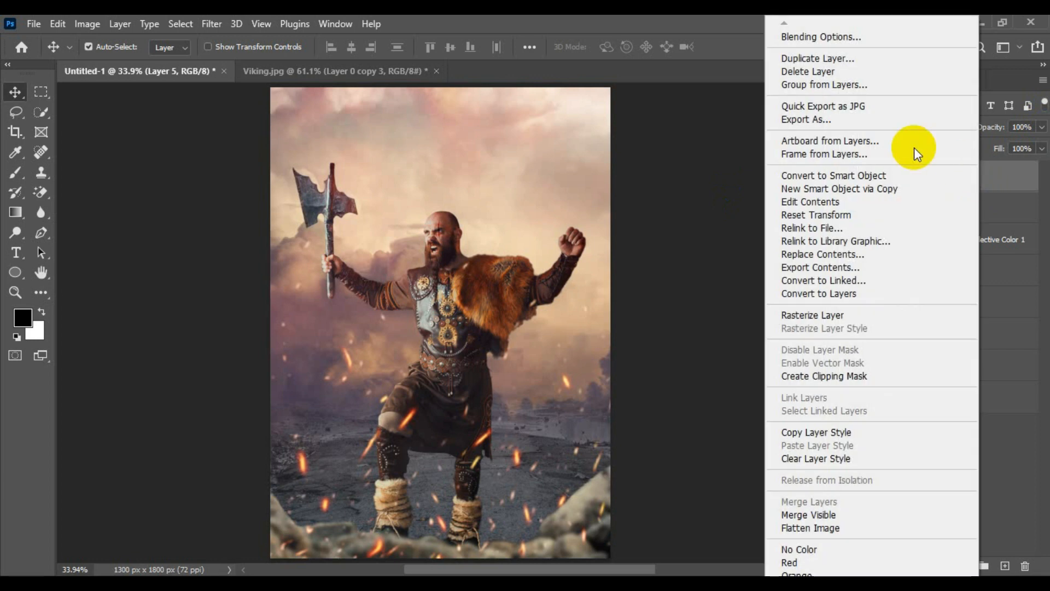
{"action": "left_click", "coordinate": [835, 59]}
{"action": "left_click", "coordinate": [653, 162]}
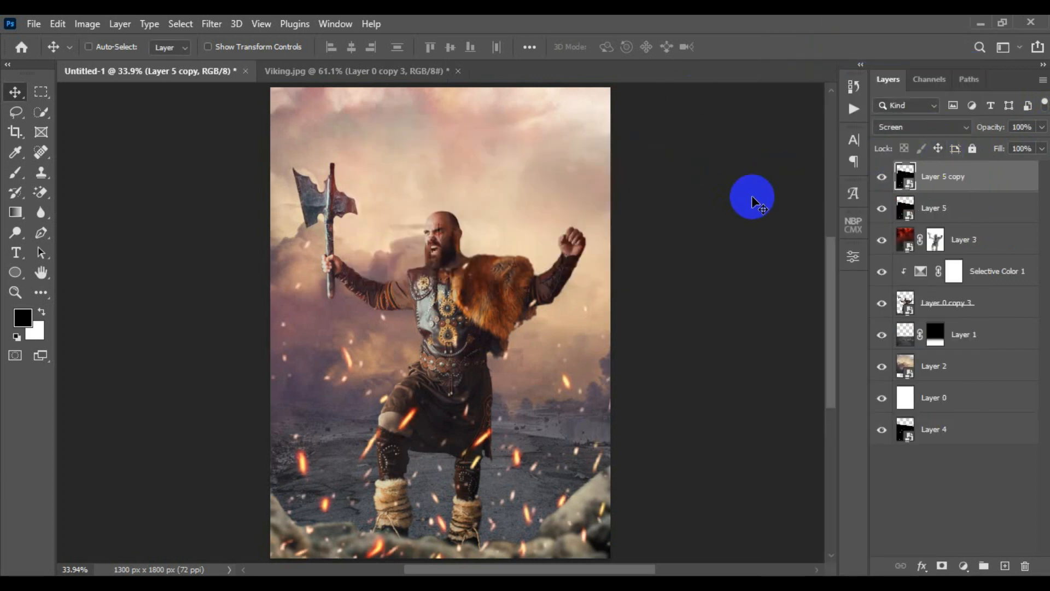
Shift the duplicated sparks, Layer 5 copy, down and to the right, and set its fill to 60%.
{"action": "key", "text": "ctrl+t"}
{"action": "left_click_drag", "start_coordinate": [511, 411], "coordinate": [529, 460]}
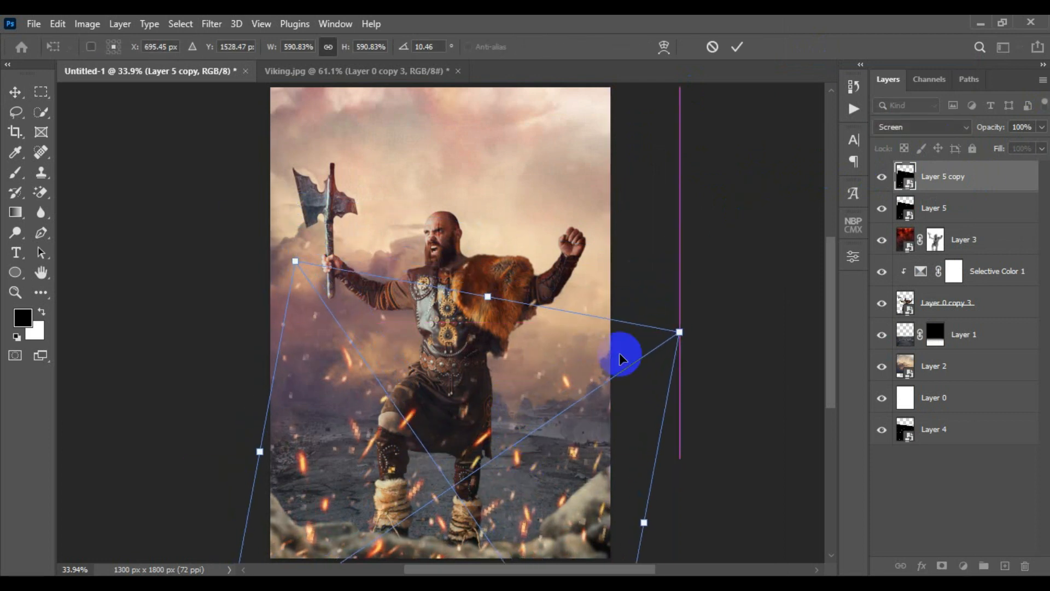
{"action": "left_click", "coordinate": [742, 42]}
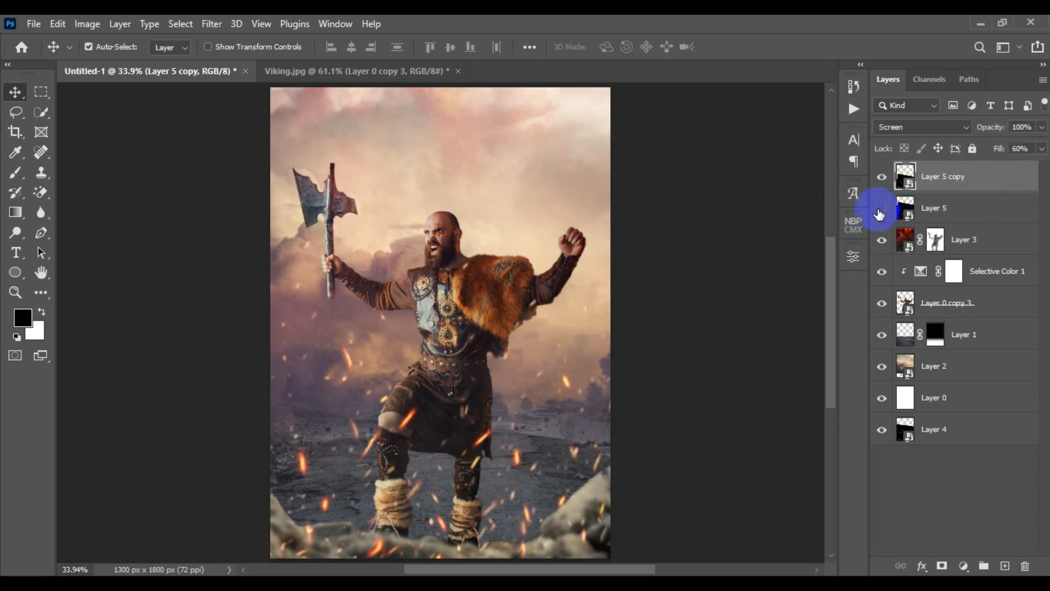
{"action": "left_click", "coordinate": [979, 208]}
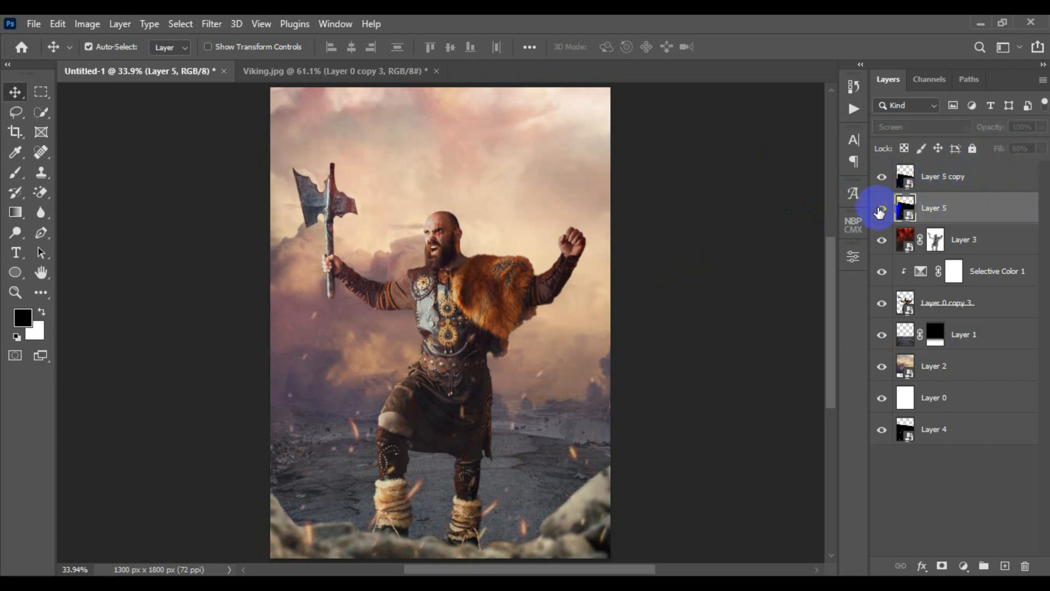
{"action": "left_click", "coordinate": [961, 176]}
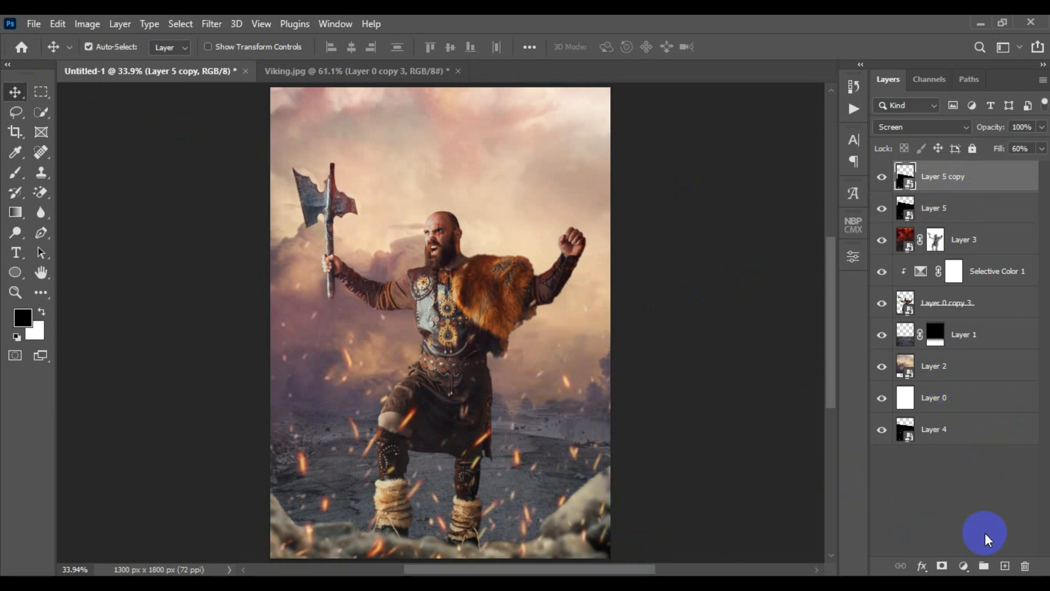
Add a Photo Filter adjustment on top of all layers using Warming Filter (85) at 40% density.
{"action": "left_click", "coordinate": [963, 566]}
{"action": "left_click", "coordinate": [973, 454]}
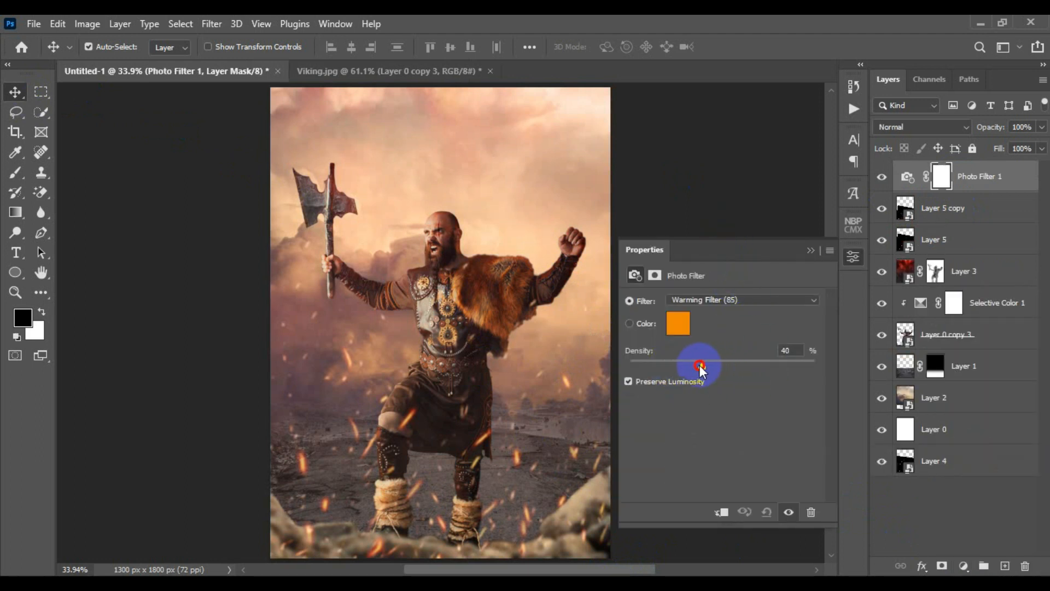
{"action": "left_click", "coordinate": [811, 250]}
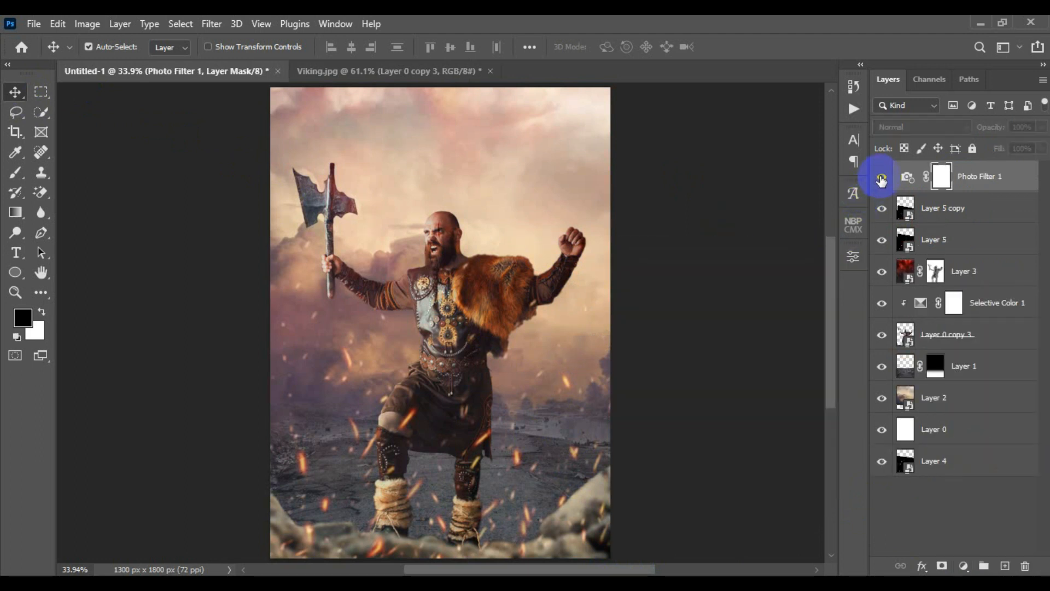
{"action": "left_click", "coordinate": [640, 325]}
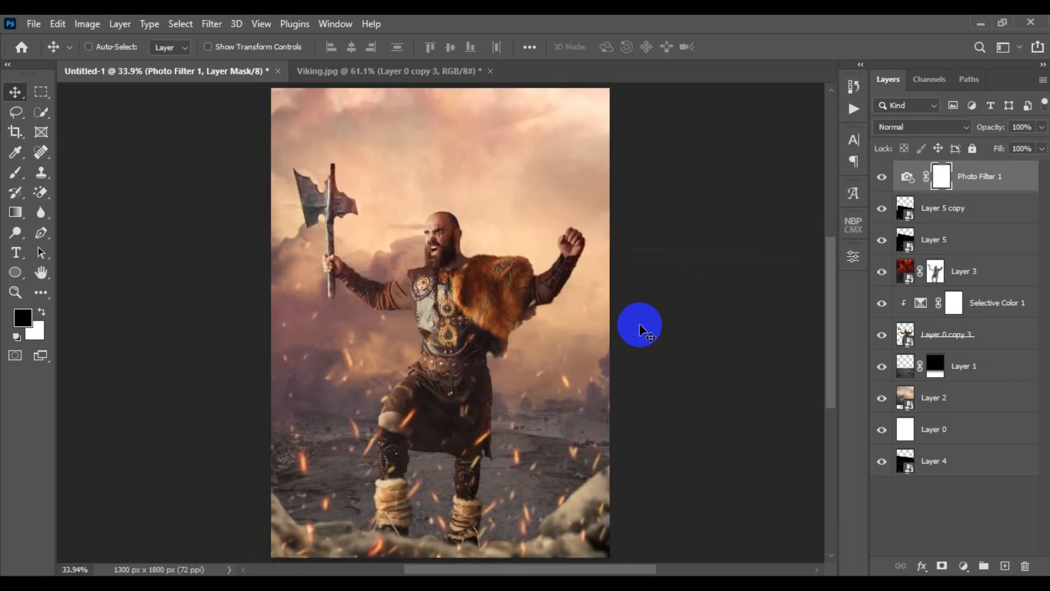
Add a new layer directly above the sky, Layer 2, and paint a soft white brush spot behind the warrior's torso.
{"action": "left_click", "coordinate": [684, 309], "text": "ctrl"}
{"action": "left_click", "coordinate": [486, 291]}
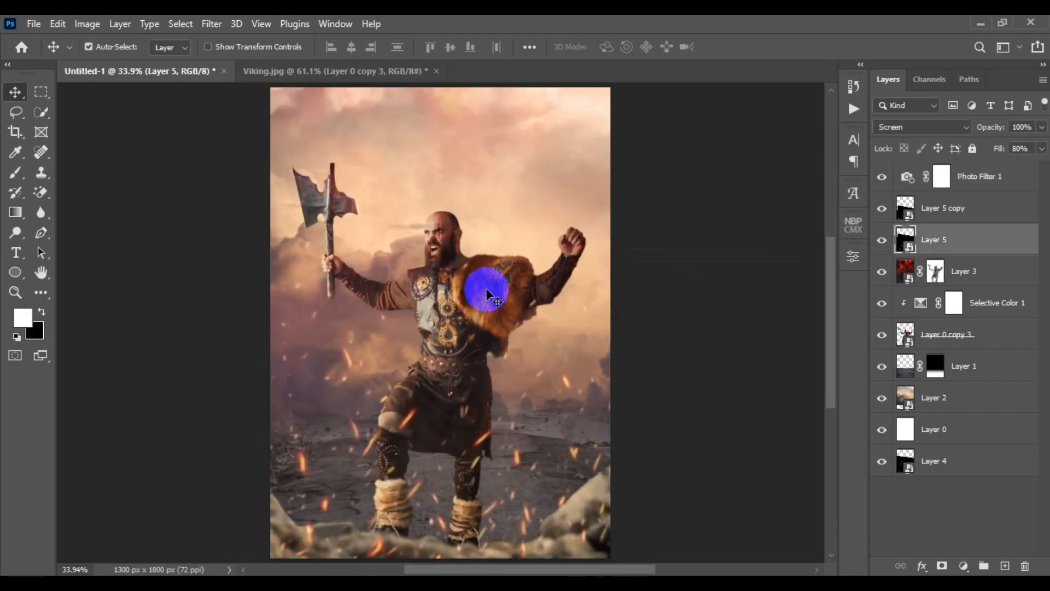
{"action": "left_click", "coordinate": [941, 176]}
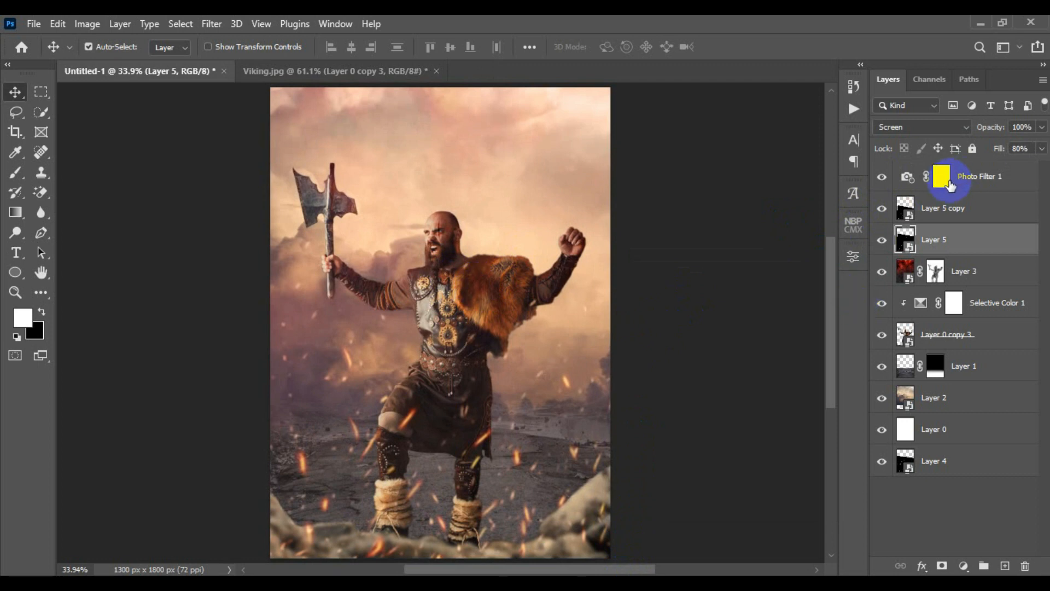
{"action": "left_click", "coordinate": [944, 402]}
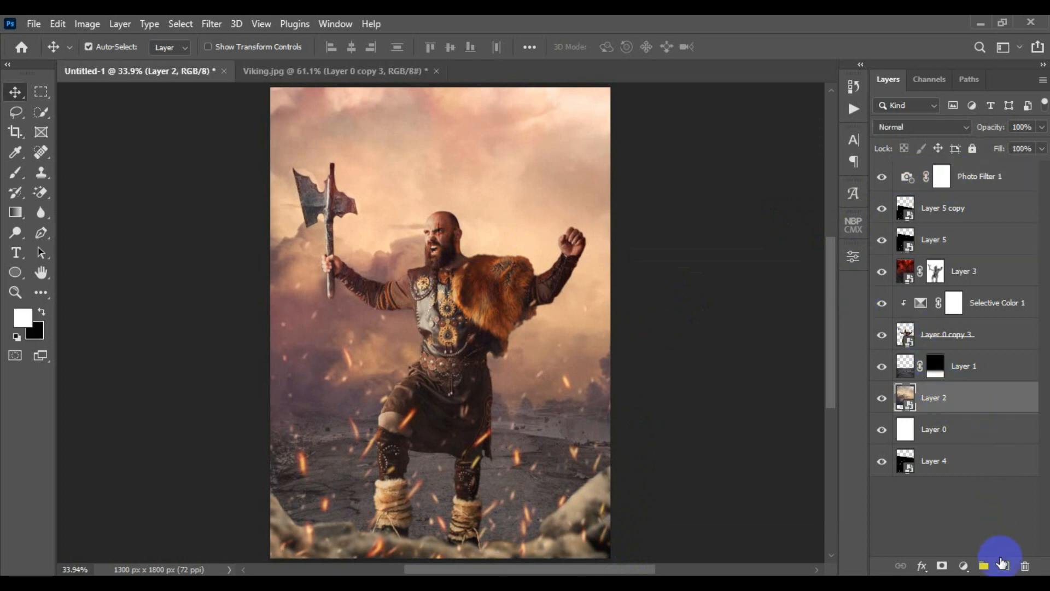
{"action": "left_click", "coordinate": [1004, 566]}
{"action": "left_click", "coordinate": [11, 116]}
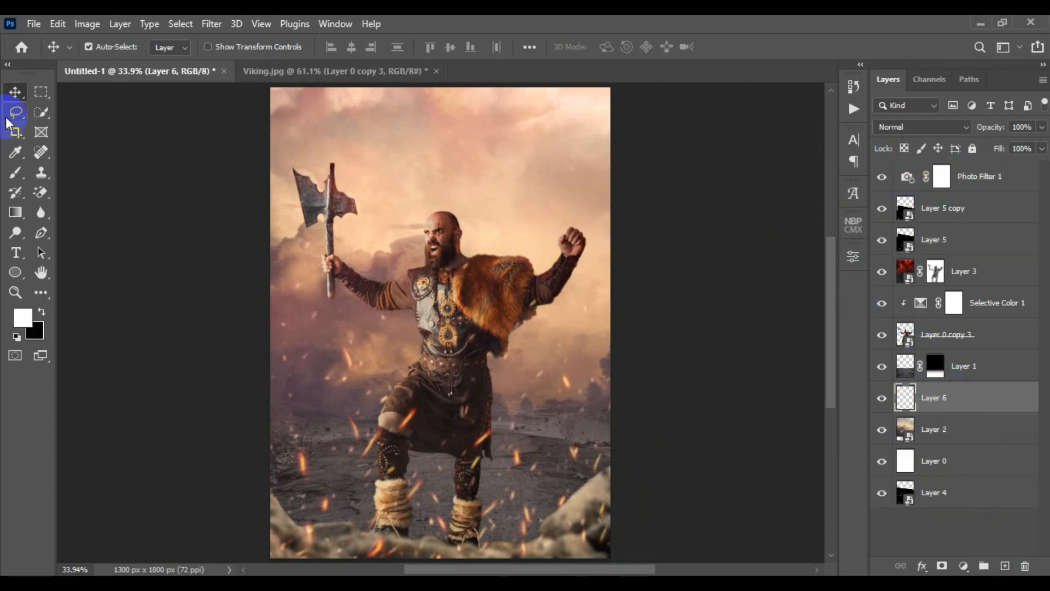
{"action": "right_click", "coordinate": [13, 179]}
{"action": "left_click", "coordinate": [75, 179]}
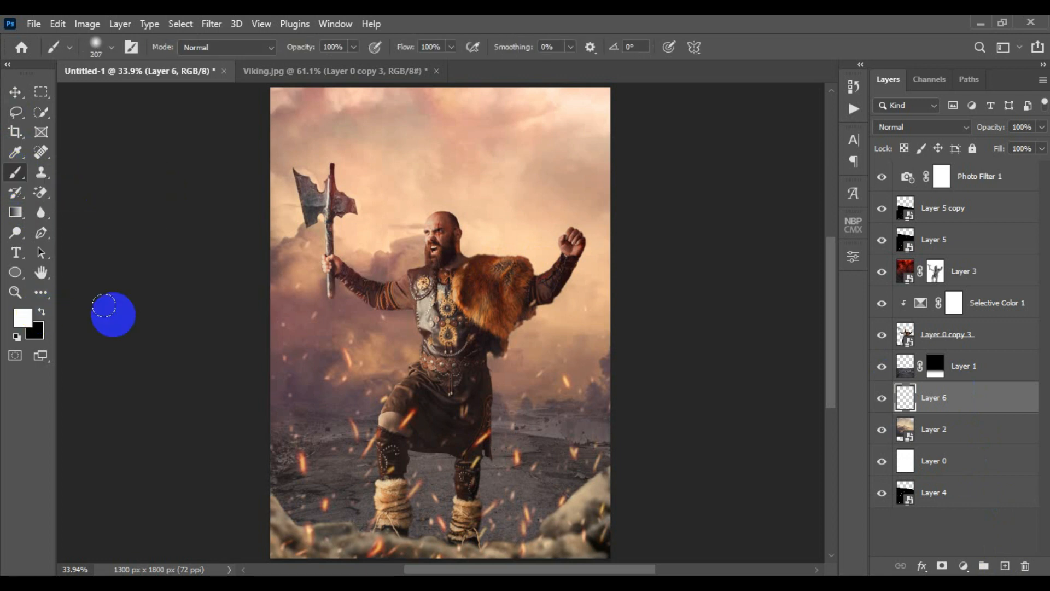
{"action": "left_click_drag", "start_coordinate": [459, 358], "coordinate": [445, 294]}
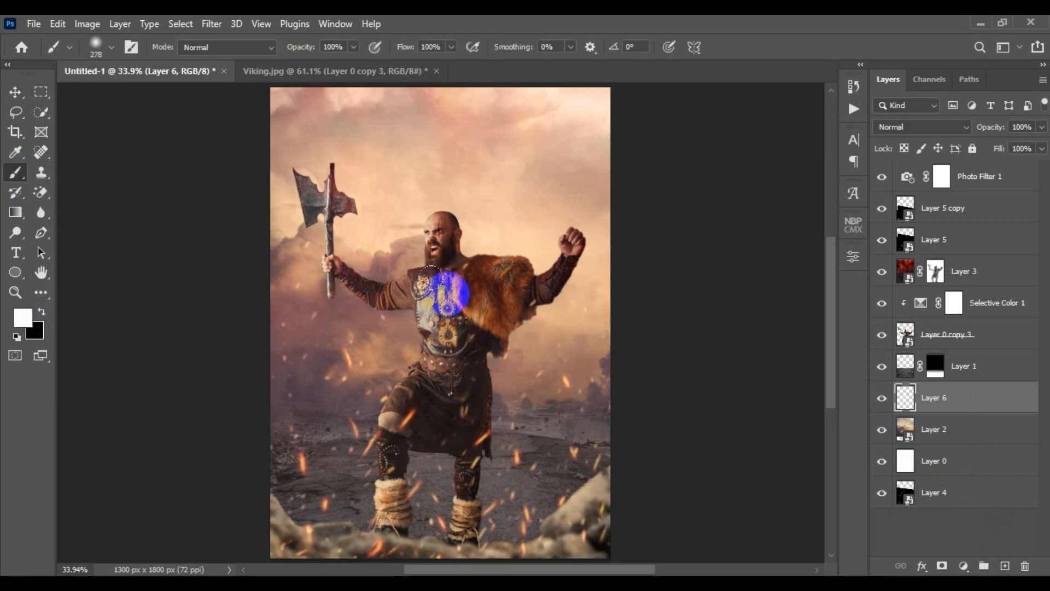
Stretch the white spot on Layer 6 to about 172% width and 292% height and move it up behind the warrior.
{"action": "left_click", "coordinate": [14, 92]}
{"action": "left_click_drag", "start_coordinate": [608, 185], "coordinate": [602, 189]}
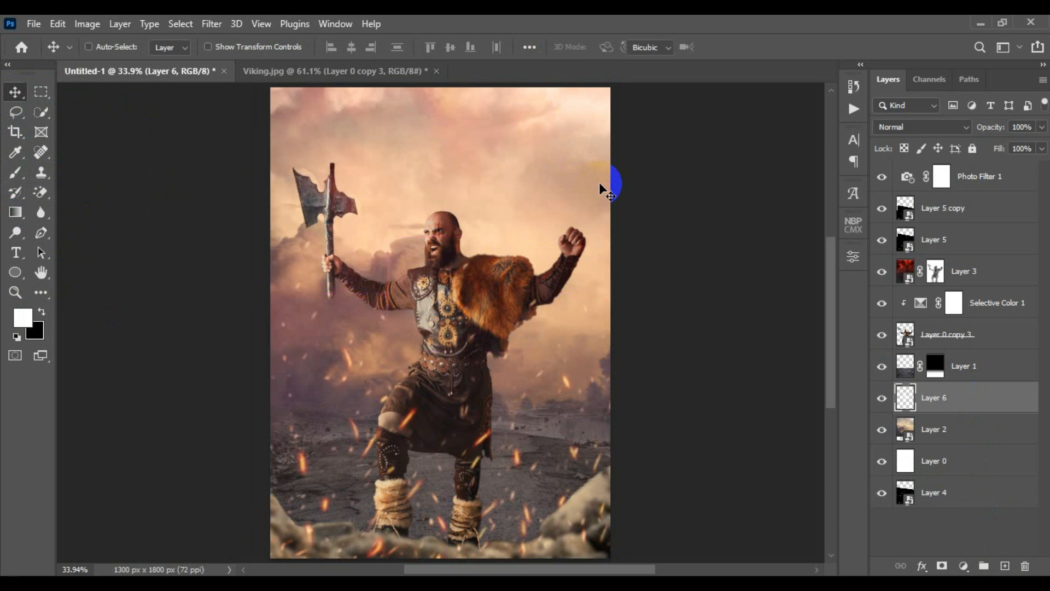
{"action": "key", "text": "ctrl+t"}
{"action": "left_click_drag", "start_coordinate": [534, 281], "coordinate": [467, 274]}
{"action": "left_click_drag", "start_coordinate": [445, 359], "coordinate": [441, 499]}
{"action": "left_click_drag", "start_coordinate": [466, 350], "coordinate": [468, 328]}
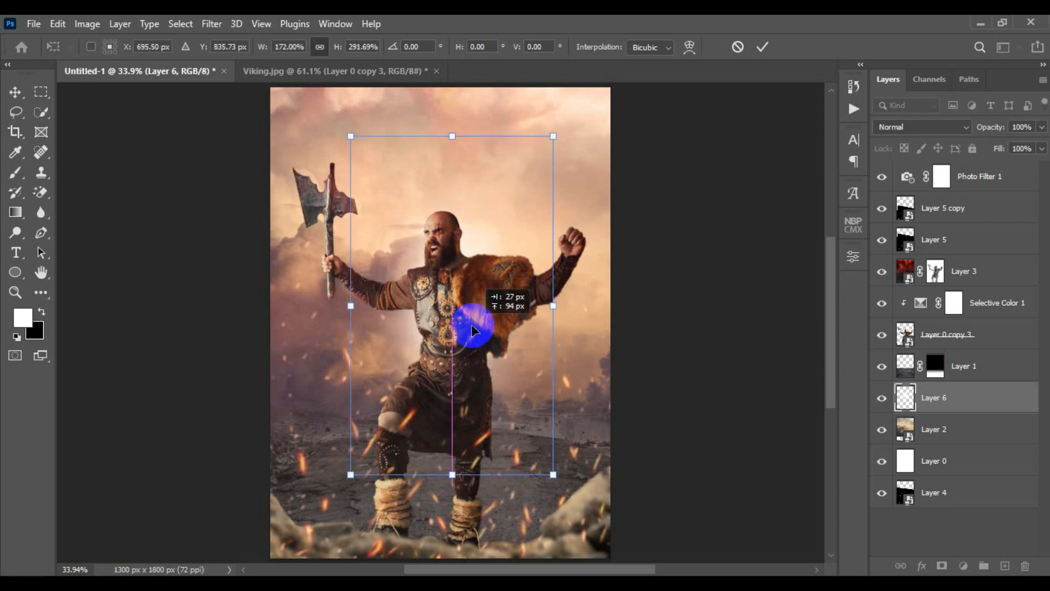
Further adjust the glow's width, height and position behind the warrior, apply the transform, and compare the image with Layer 6 hidden.
{"action": "left_click_drag", "start_coordinate": [552, 304], "coordinate": [489, 295]}
{"action": "left_click_drag", "start_coordinate": [453, 433], "coordinate": [447, 527]}
{"action": "mouse_move", "coordinate": [468, 357]}
{"action": "left_mouse_down"}
{"action": "mouse_move", "coordinate": [470, 330]}
{"action": "mouse_move", "coordinate": [471, 349]}
{"action": "left_mouse_up"}
{"action": "left_click_drag", "start_coordinate": [452, 140], "coordinate": [452, 122]}
{"action": "left_click", "coordinate": [763, 46]}
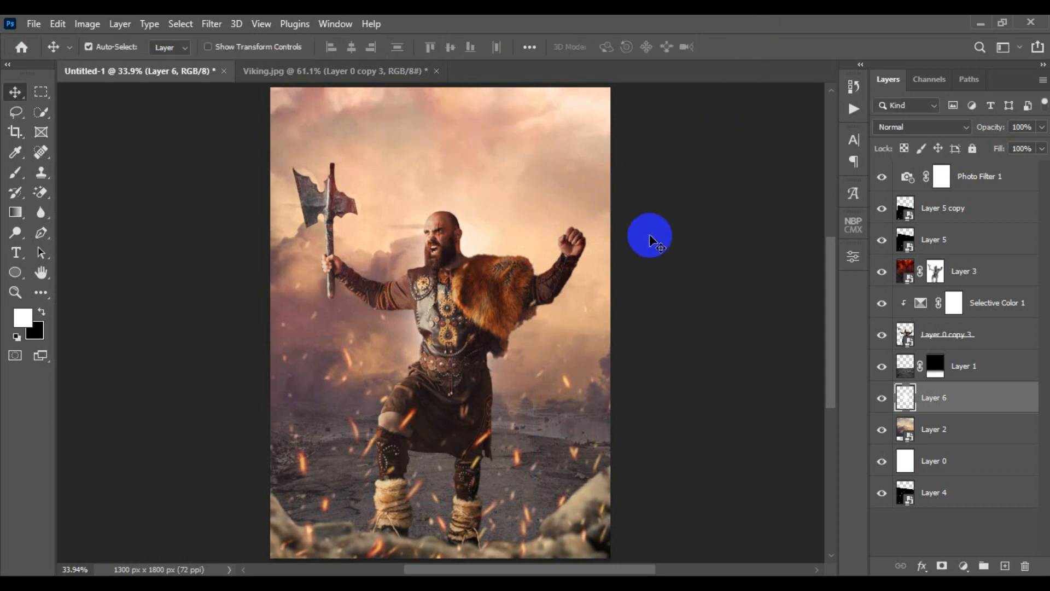
{"action": "left_click", "coordinate": [883, 403]}
{"action": "left_click", "coordinate": [883, 403]}
{"action": "key", "text": "ctrl"}
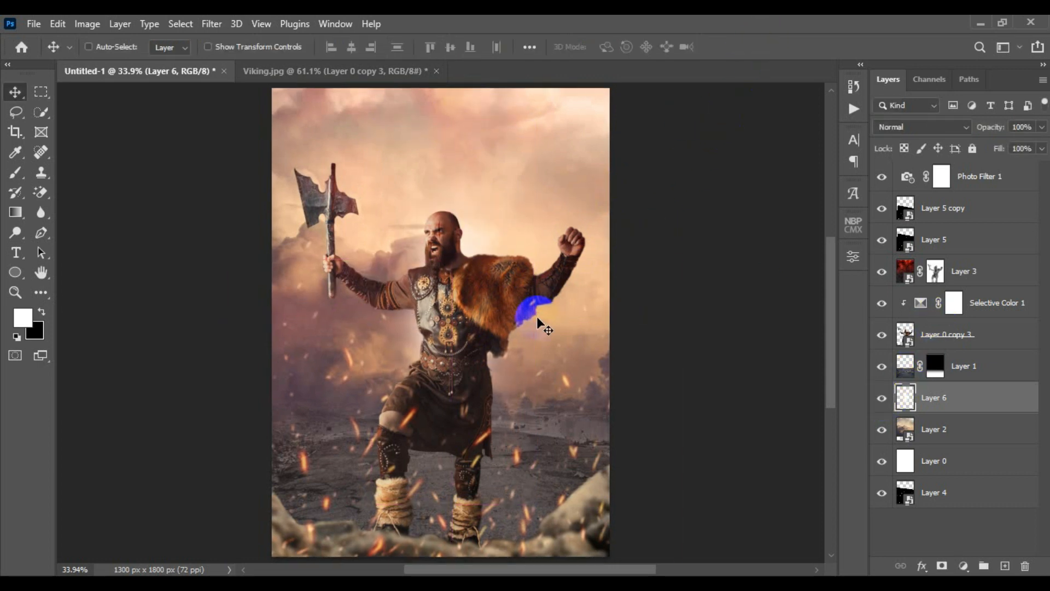
Add a new layer above the warrior, Layer 0 copy 3, clipped to it beneath the Selective Color adjustment.
{"action": "left_click", "coordinate": [940, 334]}
{"action": "left_click", "coordinate": [954, 302]}
{"action": "left_click", "coordinate": [930, 335]}
{"action": "left_click", "coordinate": [1005, 566]}
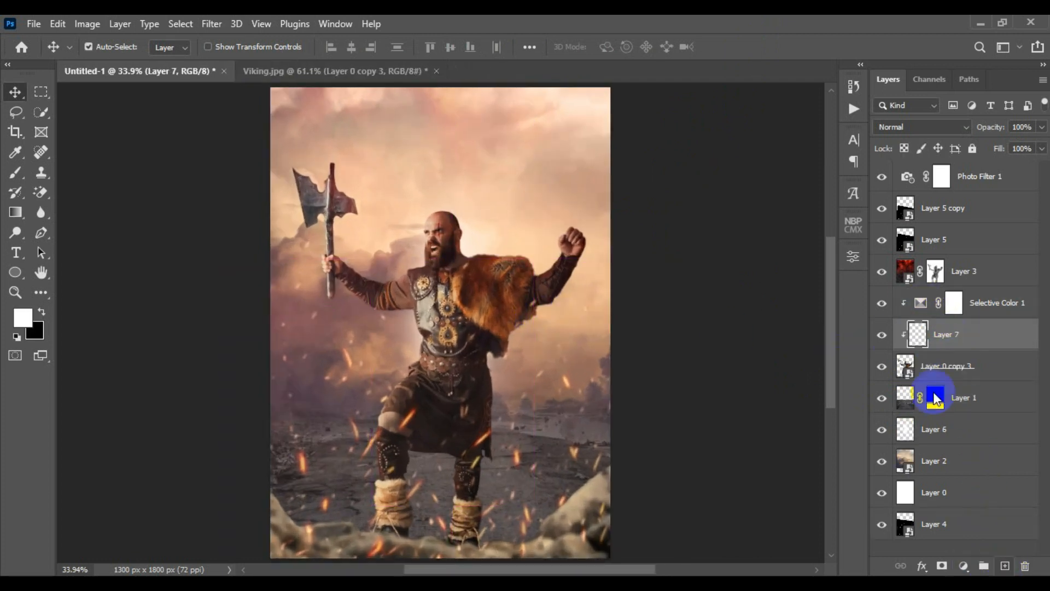
{"action": "key", "text": "ctrl+alt+g"}
Fill the clipped Layer 7 with 50% Gray and set its blend mode to Overlay.
{"action": "key", "text": "shift+F5"}
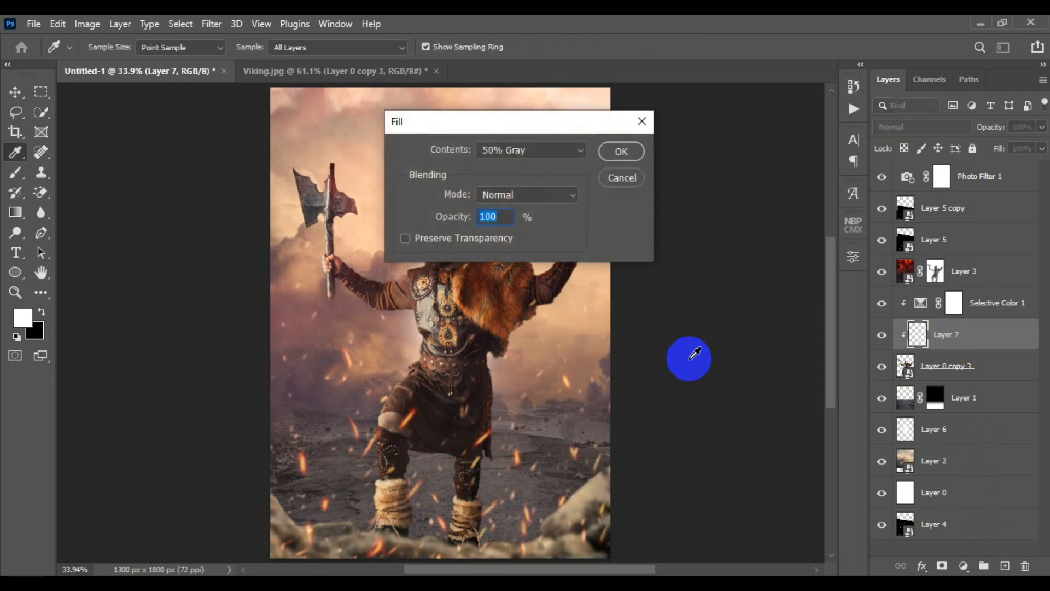
{"action": "left_click", "coordinate": [628, 156]}
{"action": "left_click", "coordinate": [949, 126]}
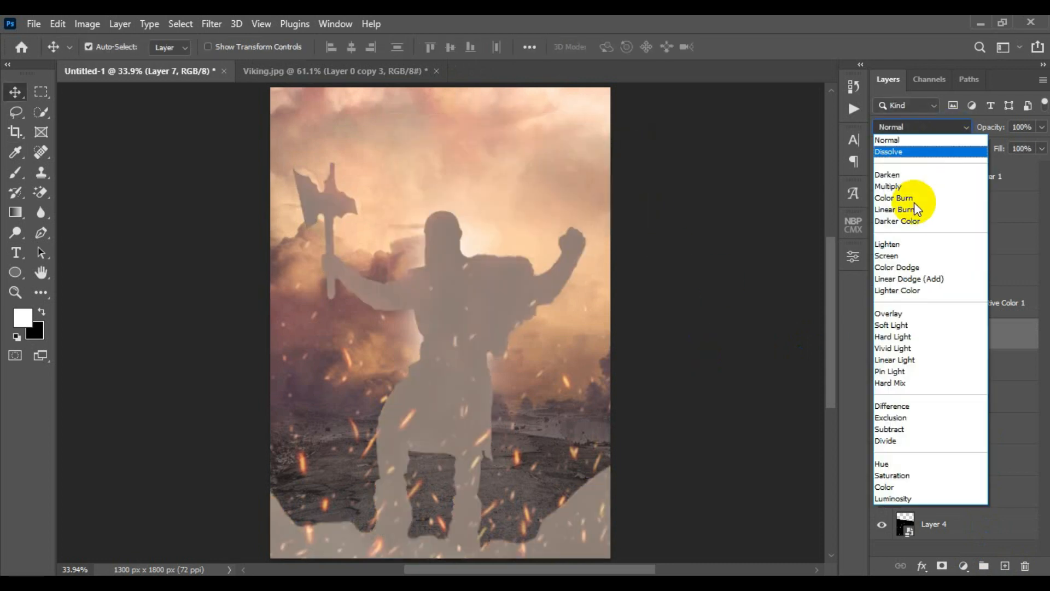
{"action": "left_click", "coordinate": [905, 305]}
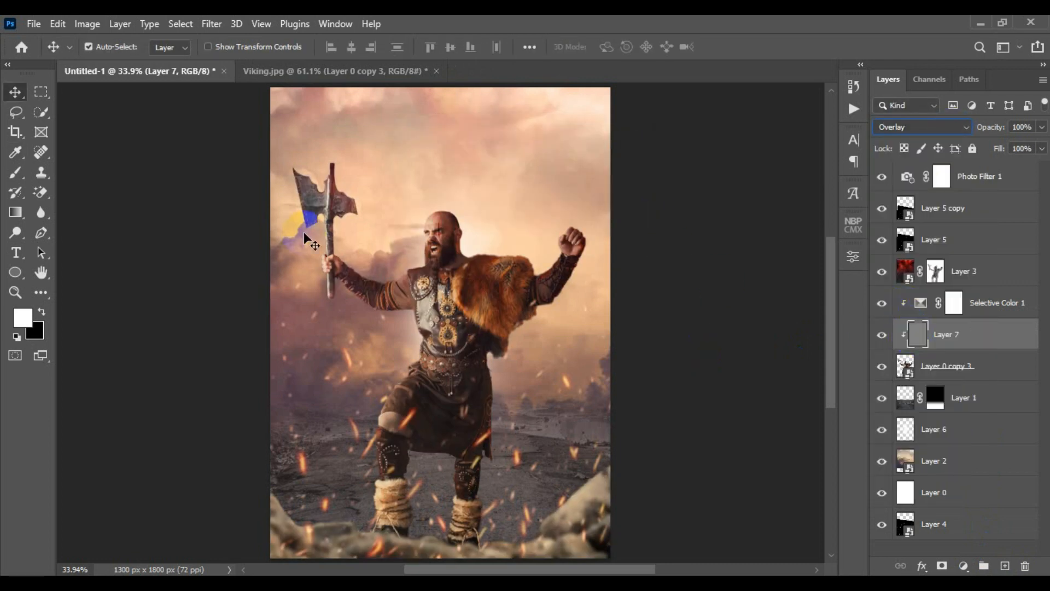
Lighten the raised fist, forearm and fur with the Dodge tool, using Midtones range, 80% exposure and a 41 px brush.
{"action": "left_click", "coordinate": [15, 233]}
{"action": "right_click", "coordinate": [15, 233]}
{"action": "left_click", "coordinate": [77, 228]}
{"action": "mouse_move", "coordinate": [456, 314]}
{"action": "left_mouse_down"}
{"action": "mouse_move", "coordinate": [523, 307]}
{"action": "mouse_move", "coordinate": [514, 263]}
{"action": "left_mouse_up"}
{"action": "scroll", "coordinate": [513, 264], "scroll_direction": "up", "scroll_amount": 5}
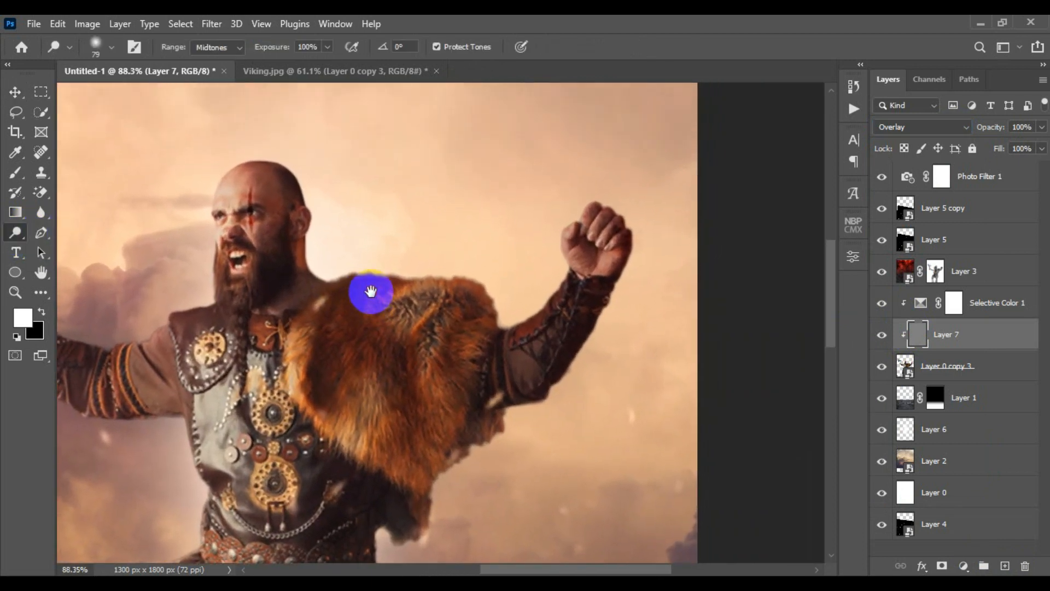
{"action": "left_click_drag", "start_coordinate": [581, 297], "coordinate": [533, 325]}
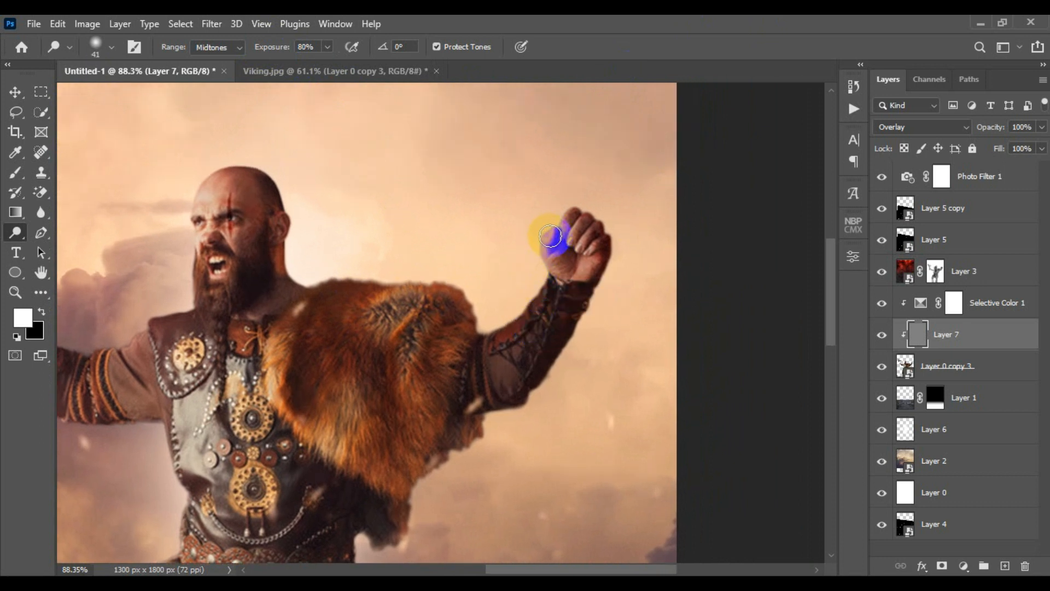
{"action": "mouse_move", "coordinate": [542, 284]}
{"action": "left_mouse_down"}
{"action": "mouse_move", "coordinate": [524, 324]}
{"action": "mouse_move", "coordinate": [468, 305]}
{"action": "mouse_move", "coordinate": [471, 326]}
{"action": "mouse_move", "coordinate": [481, 324]}
{"action": "mouse_move", "coordinate": [411, 286]}
{"action": "mouse_move", "coordinate": [303, 276]}
{"action": "mouse_move", "coordinate": [303, 291]}
{"action": "mouse_move", "coordinate": [288, 197]}
{"action": "mouse_move", "coordinate": [269, 172]}
{"action": "mouse_move", "coordinate": [279, 237]}
{"action": "mouse_move", "coordinate": [335, 296]}
{"action": "mouse_move", "coordinate": [301, 287]}
{"action": "mouse_move", "coordinate": [334, 298]}
{"action": "mouse_move", "coordinate": [348, 283]}
{"action": "mouse_move", "coordinate": [317, 282]}
{"action": "mouse_move", "coordinate": [275, 178]}
{"action": "mouse_move", "coordinate": [252, 169]}
{"action": "mouse_move", "coordinate": [293, 232]}
{"action": "mouse_move", "coordinate": [405, 284]}
{"action": "mouse_move", "coordinate": [384, 287]}
{"action": "mouse_move", "coordinate": [453, 297]}
{"action": "mouse_move", "coordinate": [505, 338]}
{"action": "mouse_move", "coordinate": [482, 333]}
{"action": "mouse_move", "coordinate": [540, 302]}
{"action": "mouse_move", "coordinate": [547, 253]}
{"action": "left_mouse_up"}
{"action": "mouse_move", "coordinate": [574, 214]}
{"action": "left_mouse_down"}
{"action": "mouse_move", "coordinate": [421, 321]}
{"action": "mouse_move", "coordinate": [441, 321]}
{"action": "left_mouse_up"}
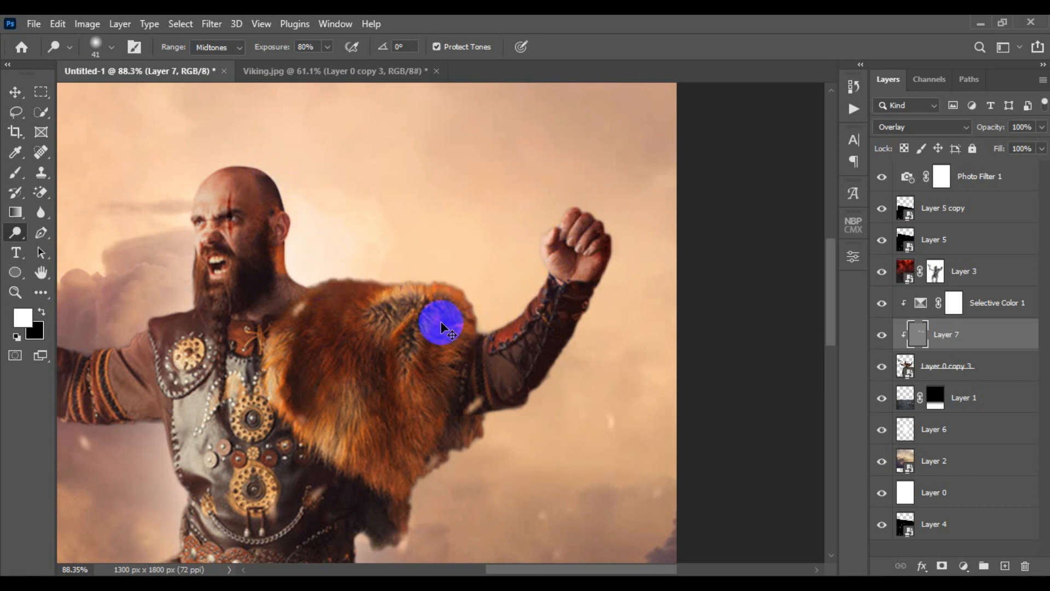
Dodge the edges of the warrior's head and axe-side arm, then compare the result with Layer 7 hidden.
{"action": "key", "text": "ctrl+minus"}
{"action": "left_click_drag", "start_coordinate": [277, 295], "coordinate": [375, 282]}
{"action": "left_click", "coordinate": [427, 222]}
{"action": "mouse_move", "coordinate": [407, 193]}
{"action": "left_mouse_down"}
{"action": "mouse_move", "coordinate": [421, 192]}
{"action": "mouse_move", "coordinate": [429, 219]}
{"action": "mouse_move", "coordinate": [364, 300]}
{"action": "mouse_move", "coordinate": [274, 335]}
{"action": "mouse_move", "coordinate": [235, 316]}
{"action": "mouse_move", "coordinate": [270, 336]}
{"action": "left_mouse_up"}
{"action": "left_click", "coordinate": [879, 334]}
{"action": "left_click", "coordinate": [878, 334]}
Dodge the axe blade, the hand holding it, the forearm, shoulders and raised fist, then compare with Layer 7 hidden.
{"action": "left_click_drag", "start_coordinate": [198, 299], "coordinate": [195, 296]}
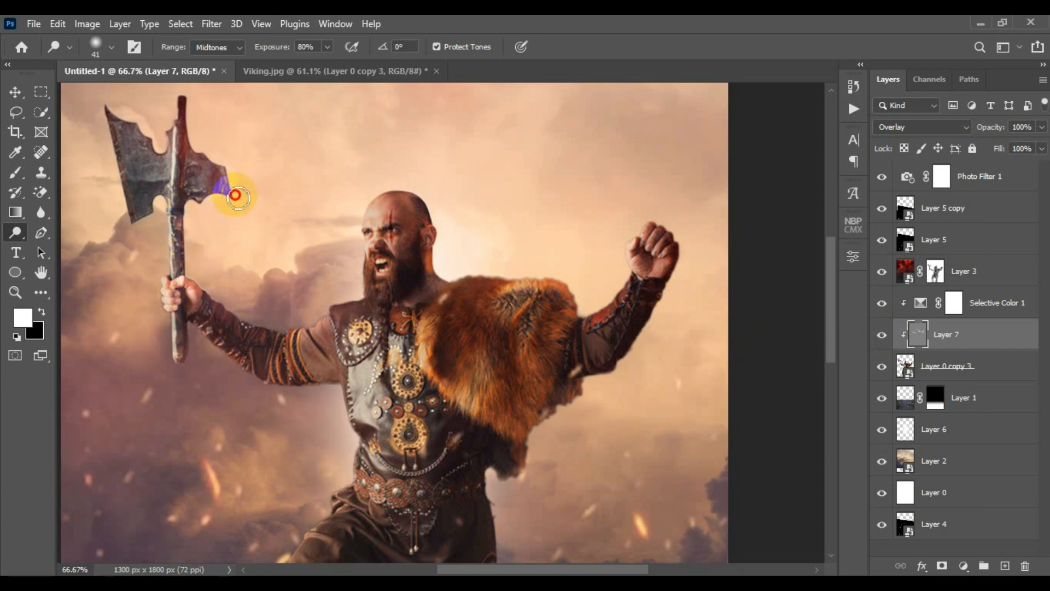
{"action": "left_click_drag", "start_coordinate": [206, 158], "coordinate": [202, 164]}
{"action": "scroll", "coordinate": [200, 174], "scroll_direction": "up", "scroll_amount": 2}
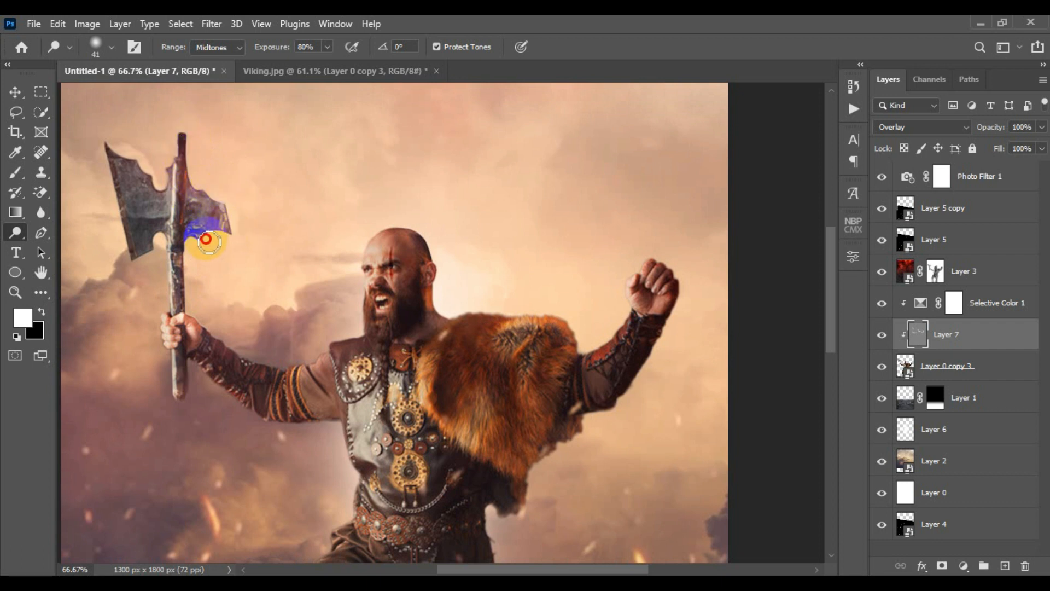
{"action": "left_click_drag", "start_coordinate": [192, 318], "coordinate": [264, 374]}
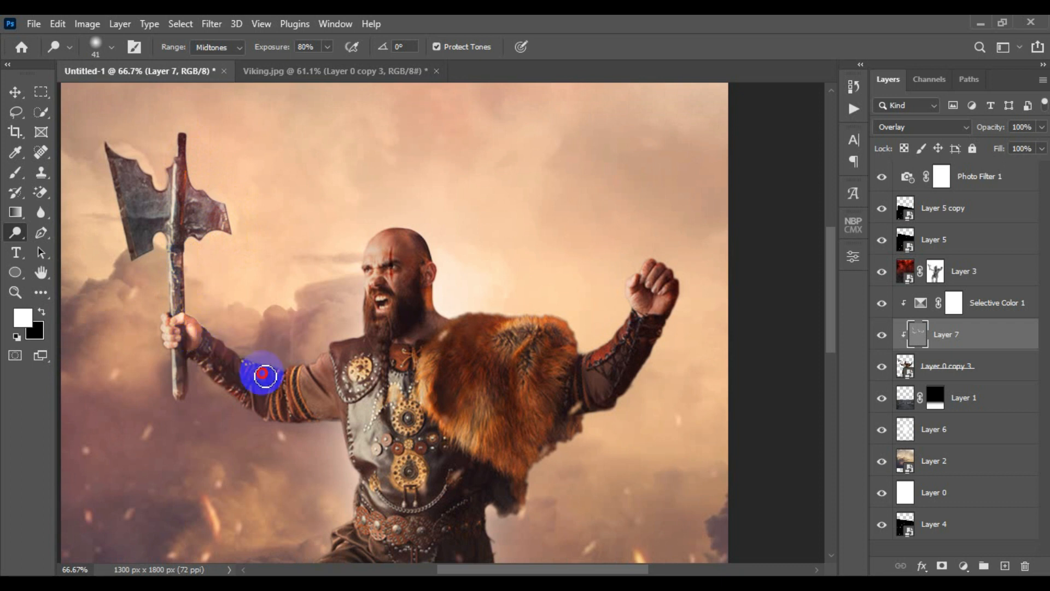
{"action": "mouse_move", "coordinate": [357, 345]}
{"action": "left_mouse_down"}
{"action": "mouse_move", "coordinate": [450, 284]}
{"action": "mouse_move", "coordinate": [421, 236]}
{"action": "mouse_move", "coordinate": [439, 261]}
{"action": "mouse_move", "coordinate": [444, 330]}
{"action": "mouse_move", "coordinate": [541, 327]}
{"action": "mouse_move", "coordinate": [477, 320]}
{"action": "mouse_move", "coordinate": [535, 324]}
{"action": "left_mouse_up"}
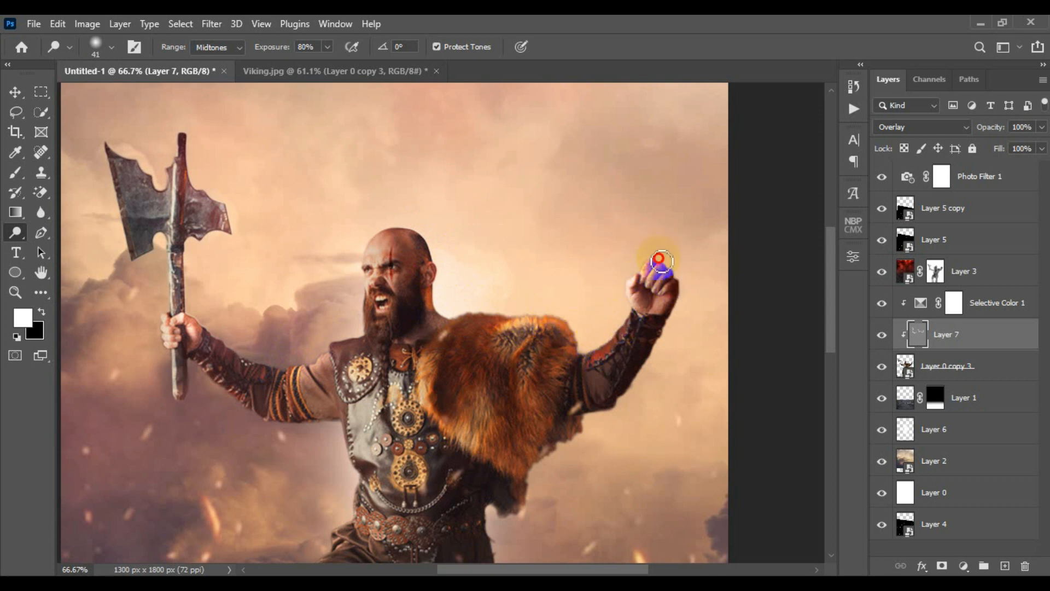
{"action": "scroll", "coordinate": [438, 269], "scroll_direction": "down", "scroll_amount": 1}
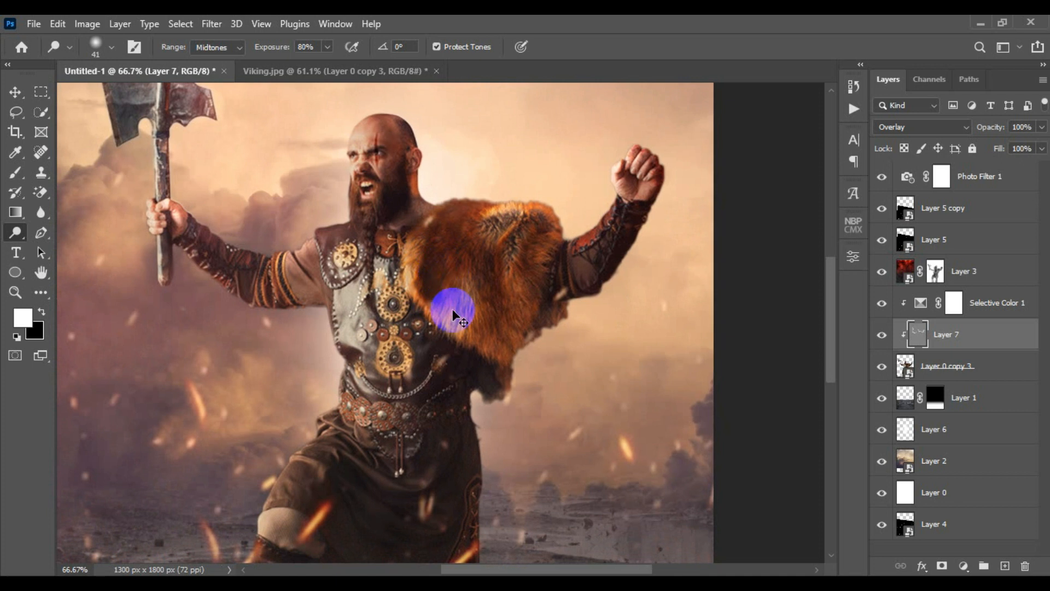
{"action": "scroll", "coordinate": [454, 309], "scroll_direction": "down", "scroll_amount": 1}
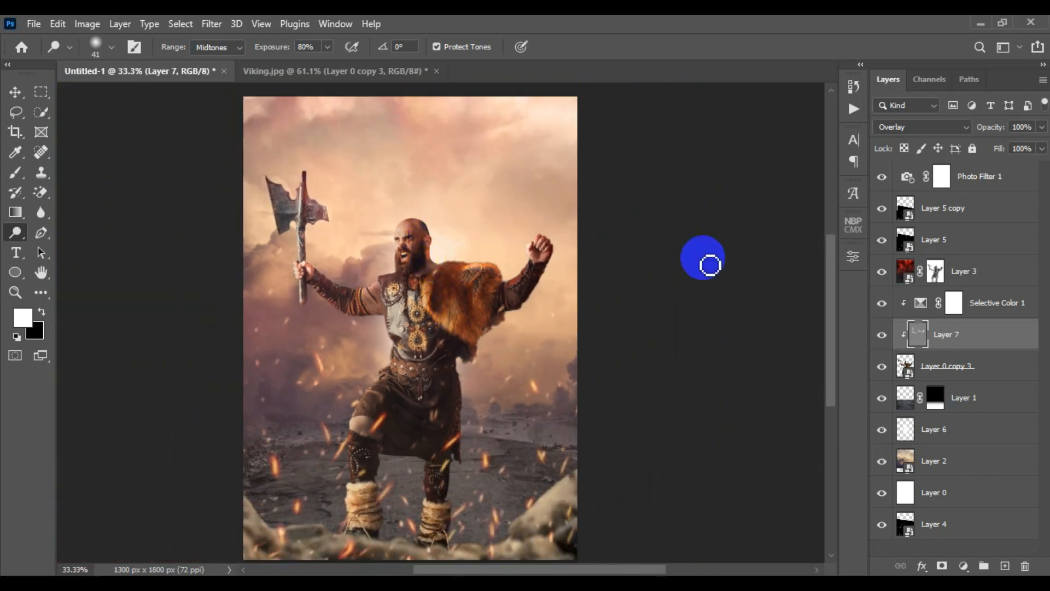
{"action": "left_click", "coordinate": [881, 334]}
{"action": "left_click", "coordinate": [881, 334]}
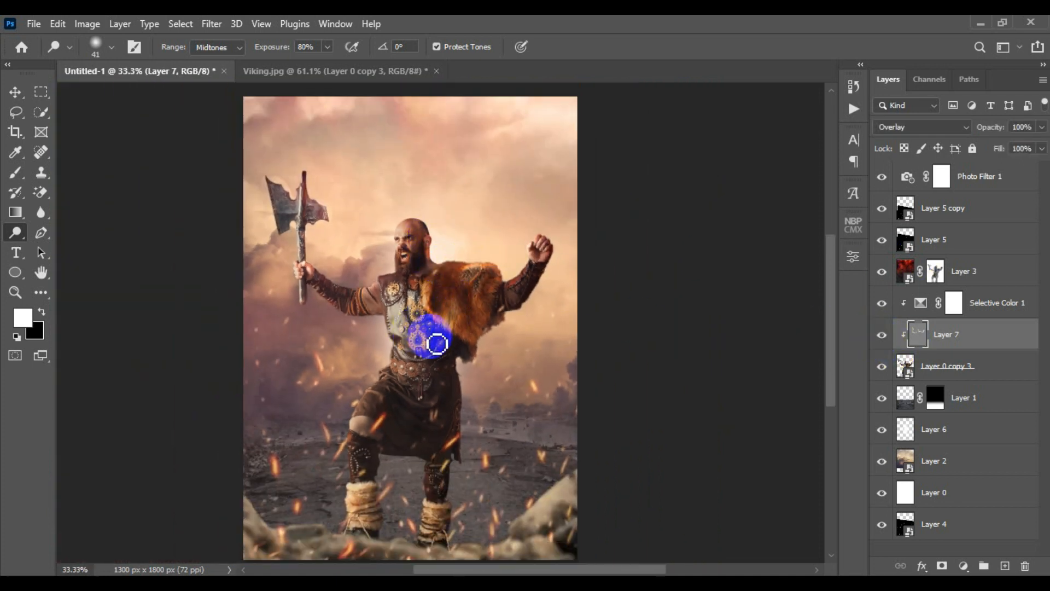
Dodge the warrior's torso, lower garment and both legs with a 95 px brush, comparing the image with Layer 7 hidden.
{"action": "left_click_drag", "start_coordinate": [437, 343], "coordinate": [509, 323]}
{"action": "mouse_move", "coordinate": [479, 360]}
{"action": "left_mouse_down"}
{"action": "mouse_move", "coordinate": [459, 454]}
{"action": "mouse_move", "coordinate": [455, 406]}
{"action": "mouse_move", "coordinate": [462, 375]}
{"action": "mouse_move", "coordinate": [459, 466]}
{"action": "mouse_move", "coordinate": [448, 479]}
{"action": "mouse_move", "coordinate": [458, 474]}
{"action": "mouse_move", "coordinate": [446, 532]}
{"action": "left_mouse_up"}
{"action": "left_click", "coordinate": [379, 329]}
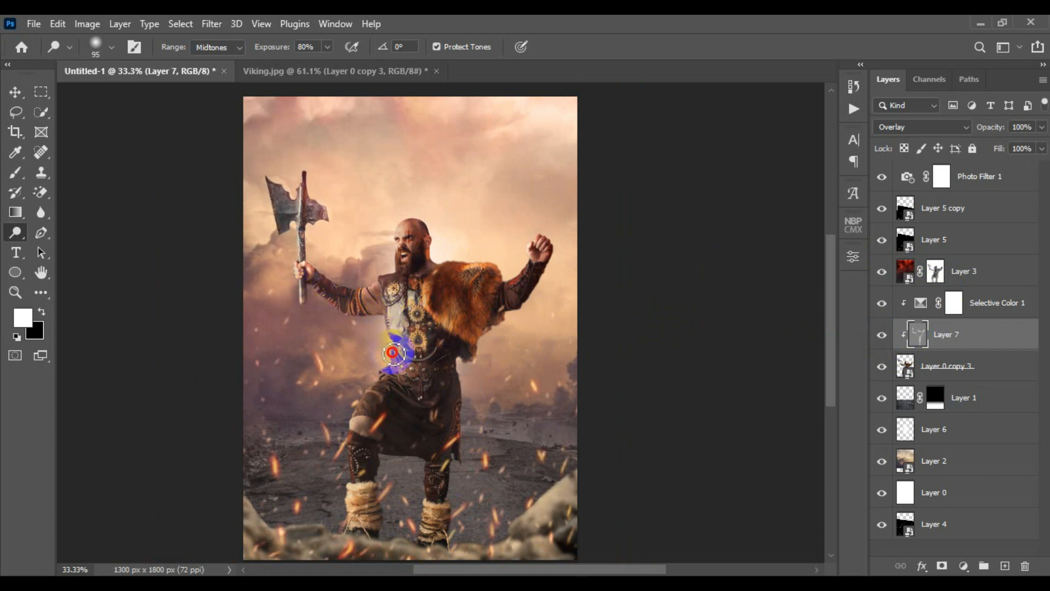
{"action": "left_click_drag", "start_coordinate": [373, 386], "coordinate": [380, 378]}
{"action": "mouse_move", "coordinate": [360, 399]}
{"action": "left_mouse_down"}
{"action": "mouse_move", "coordinate": [344, 442]}
{"action": "mouse_move", "coordinate": [350, 496]}
{"action": "mouse_move", "coordinate": [344, 437]}
{"action": "mouse_move", "coordinate": [346, 511]}
{"action": "left_mouse_up"}
{"action": "left_click_drag", "start_coordinate": [417, 372], "coordinate": [432, 520]}
{"action": "left_click", "coordinate": [880, 342]}
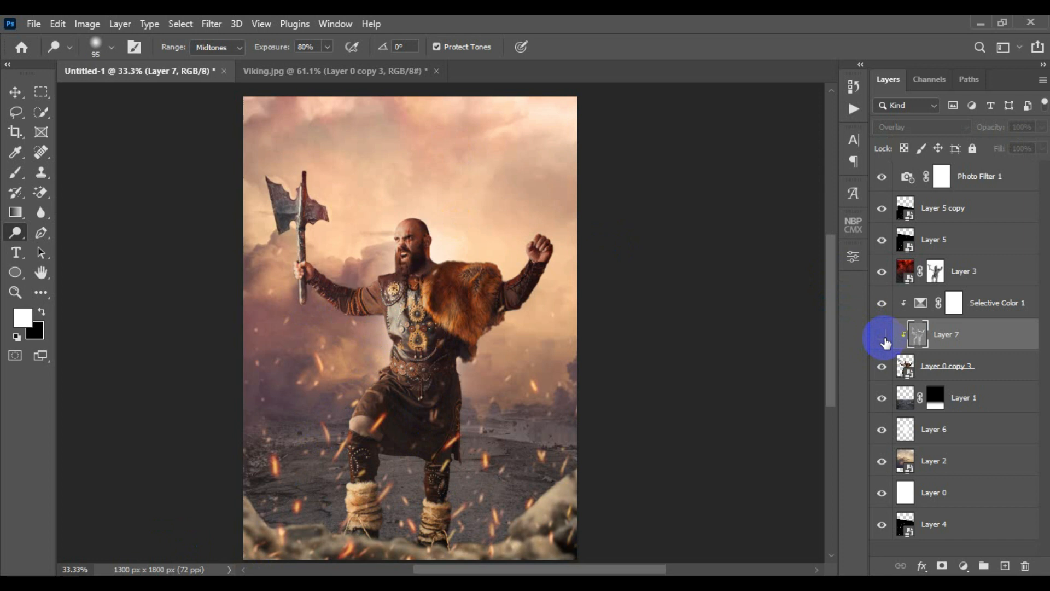
{"action": "left_click", "coordinate": [881, 335]}
{"action": "mouse_move", "coordinate": [446, 412]}
{"action": "left_mouse_down"}
{"action": "mouse_move", "coordinate": [429, 530]}
{"action": "mouse_move", "coordinate": [388, 386]}
{"action": "mouse_move", "coordinate": [364, 488]}
{"action": "mouse_move", "coordinate": [417, 410]}
{"action": "mouse_move", "coordinate": [418, 328]}
{"action": "mouse_move", "coordinate": [411, 433]}
{"action": "mouse_move", "coordinate": [422, 388]}
{"action": "left_mouse_up"}
{"action": "left_click", "coordinate": [882, 334]}
{"action": "left_click", "coordinate": [881, 335]}
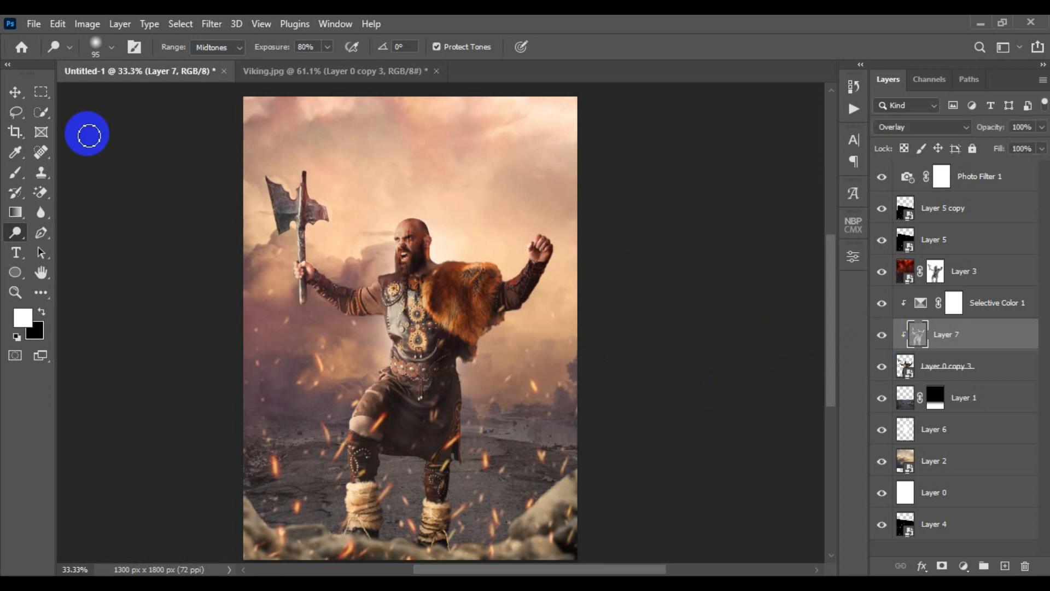
Darken the shaded areas of the warrior on Layer 7 with the Burn tool, using Midtones range and 44% exposure.
{"action": "left_click", "coordinate": [14, 232]}
{"action": "left_click", "coordinate": [82, 247]}
{"action": "left_click_drag", "start_coordinate": [269, 58], "coordinate": [422, 222]}
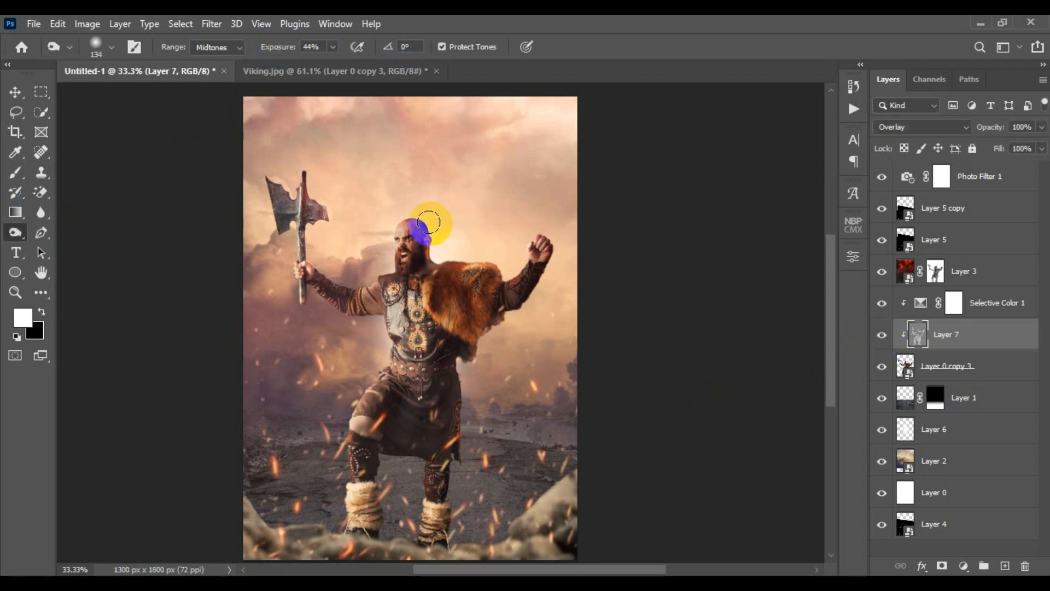
{"action": "scroll", "coordinate": [445, 382], "scroll_direction": "up", "scroll_amount": 3, "text": "alt"}
{"action": "scroll", "coordinate": [411, 325], "scroll_direction": "down", "scroll_amount": 3}
{"action": "mouse_move", "coordinate": [394, 317]}
{"action": "left_mouse_down"}
{"action": "mouse_move", "coordinate": [410, 317]}
{"action": "mouse_move", "coordinate": [429, 370]}
{"action": "mouse_move", "coordinate": [436, 455]}
{"action": "mouse_move", "coordinate": [370, 286]}
{"action": "left_mouse_up"}
{"action": "mouse_move", "coordinate": [277, 379]}
{"action": "left_mouse_down"}
{"action": "mouse_move", "coordinate": [259, 337]}
{"action": "mouse_move", "coordinate": [259, 437]}
{"action": "mouse_move", "coordinate": [381, 400]}
{"action": "mouse_move", "coordinate": [393, 416]}
{"action": "mouse_move", "coordinate": [381, 350]}
{"action": "mouse_move", "coordinate": [382, 433]}
{"action": "mouse_move", "coordinate": [361, 417]}
{"action": "mouse_move", "coordinate": [382, 293]}
{"action": "left_mouse_up"}
{"action": "mouse_move", "coordinate": [386, 241]}
{"action": "left_mouse_down"}
{"action": "mouse_move", "coordinate": [406, 317]}
{"action": "mouse_move", "coordinate": [364, 309]}
{"action": "mouse_move", "coordinate": [324, 344]}
{"action": "mouse_move", "coordinate": [422, 329]}
{"action": "mouse_move", "coordinate": [450, 274]}
{"action": "left_mouse_up"}
{"action": "scroll", "coordinate": [805, 362], "scroll_direction": "up", "scroll_amount": 2}
Compare the warrior with and without the dodge-and-burn Layer 7, and examine the shading up close and in the full image.
{"action": "left_click", "coordinate": [882, 334]}
{"action": "left_click", "coordinate": [883, 335]}
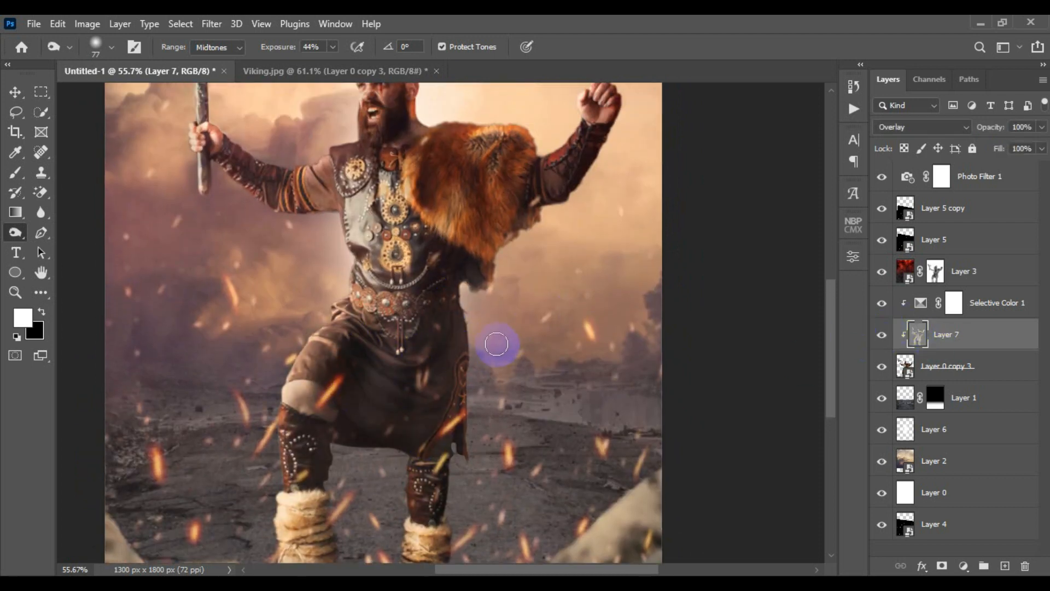
{"action": "key", "text": "ctrl+0"}
{"action": "left_click", "coordinate": [15, 92]}
{"action": "left_click", "coordinate": [882, 334]}
{"action": "left_click", "coordinate": [882, 334]}
{"action": "left_click_drag", "start_coordinate": [453, 224], "coordinate": [471, 360]}
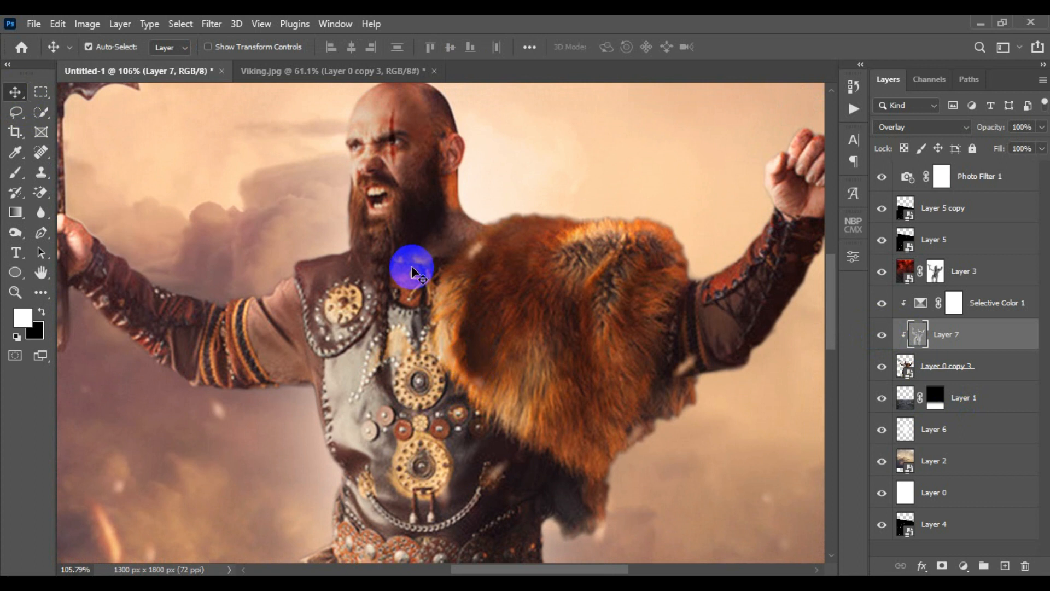
{"action": "key", "text": "ctrl+0"}
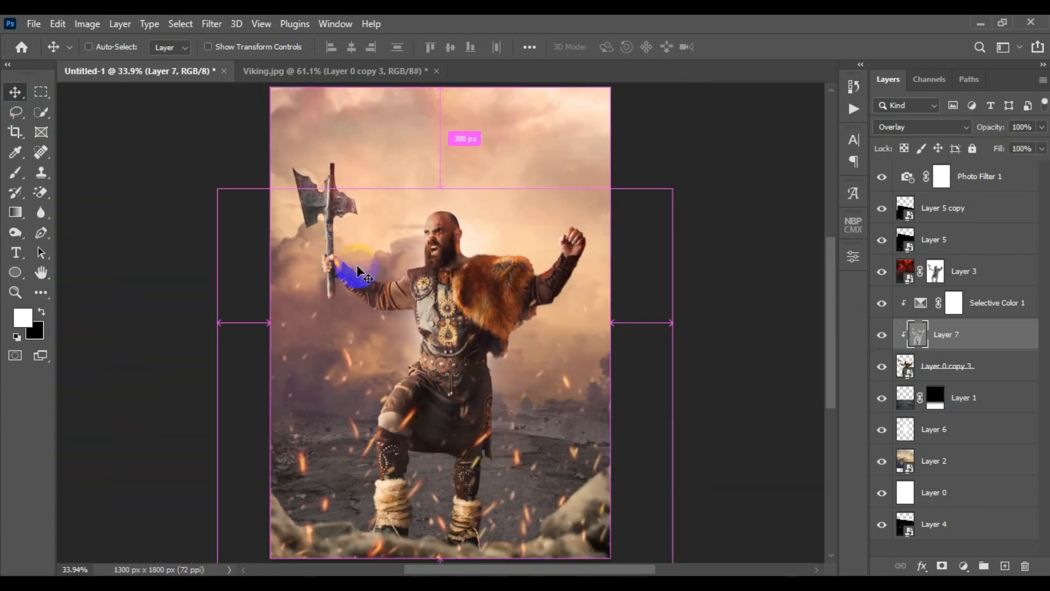
{"action": "left_click_drag", "start_coordinate": [459, 301], "coordinate": [17, 131]}
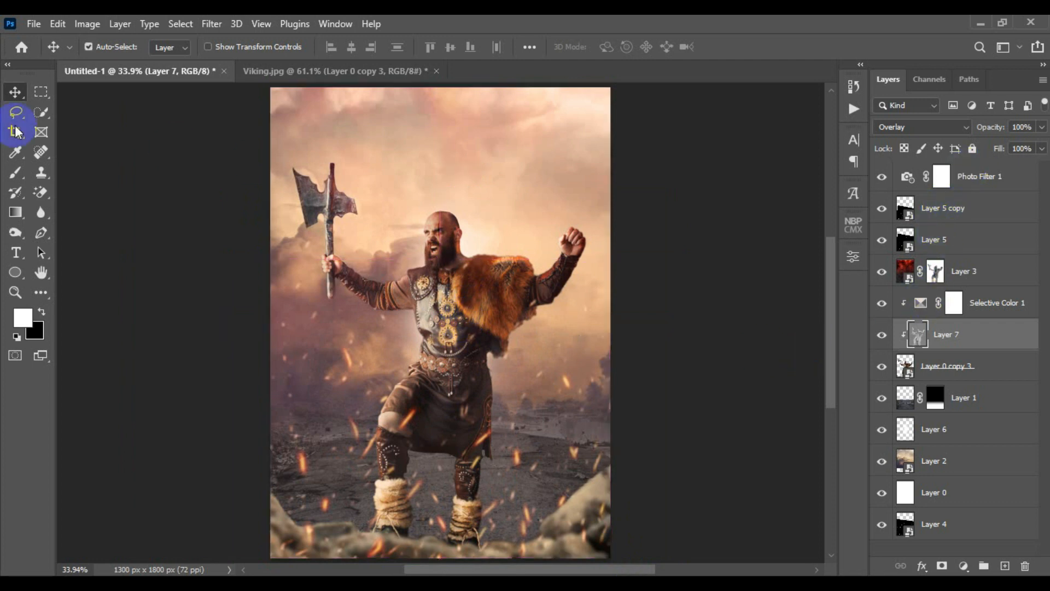
Stamp all visible layers into a new merged layer above Photo Filter 1, and duplicate that merged layer.
{"action": "left_click", "coordinate": [973, 189]}
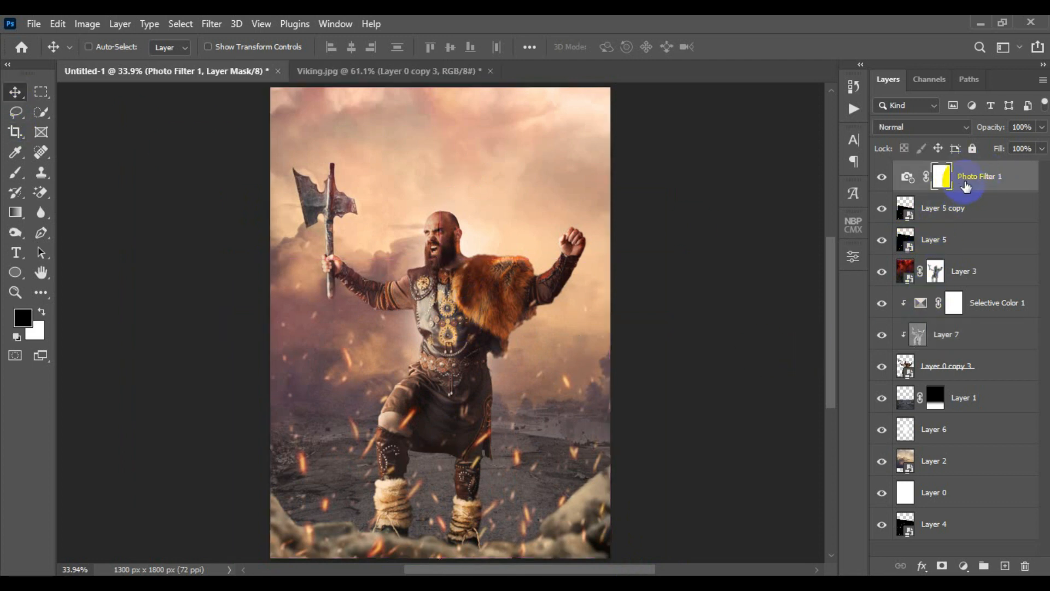
{"action": "key", "text": "ctrl+shift+alt+e"}
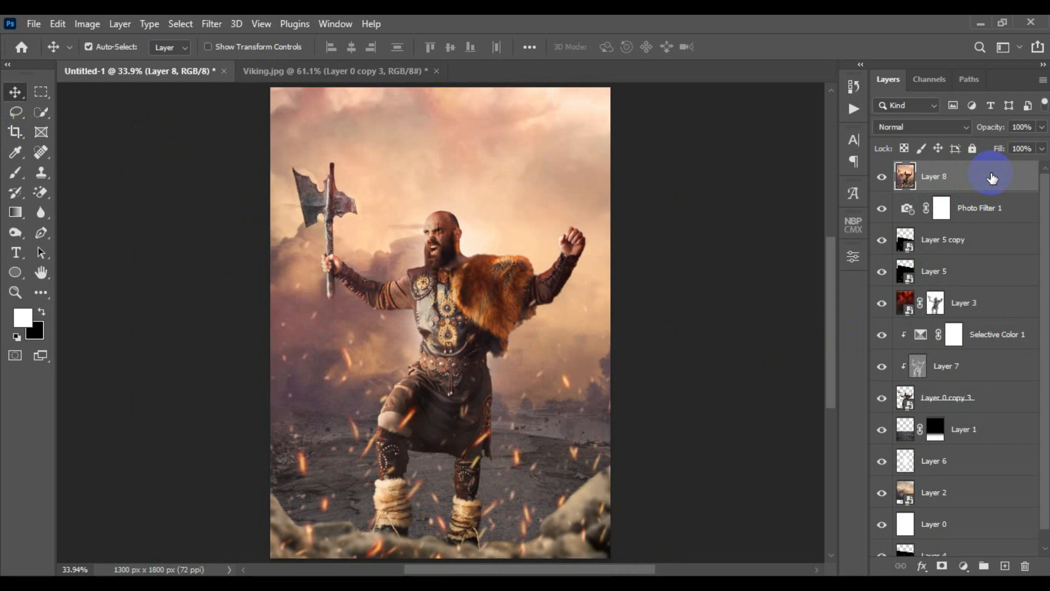
{"action": "right_click", "coordinate": [992, 178]}
{"action": "left_click", "coordinate": [832, 97]}
{"action": "key", "text": "Return"}
Convert Layer 8 copy to a smart object and open the Camera Raw filter on it.
{"action": "right_click", "coordinate": [990, 178]}
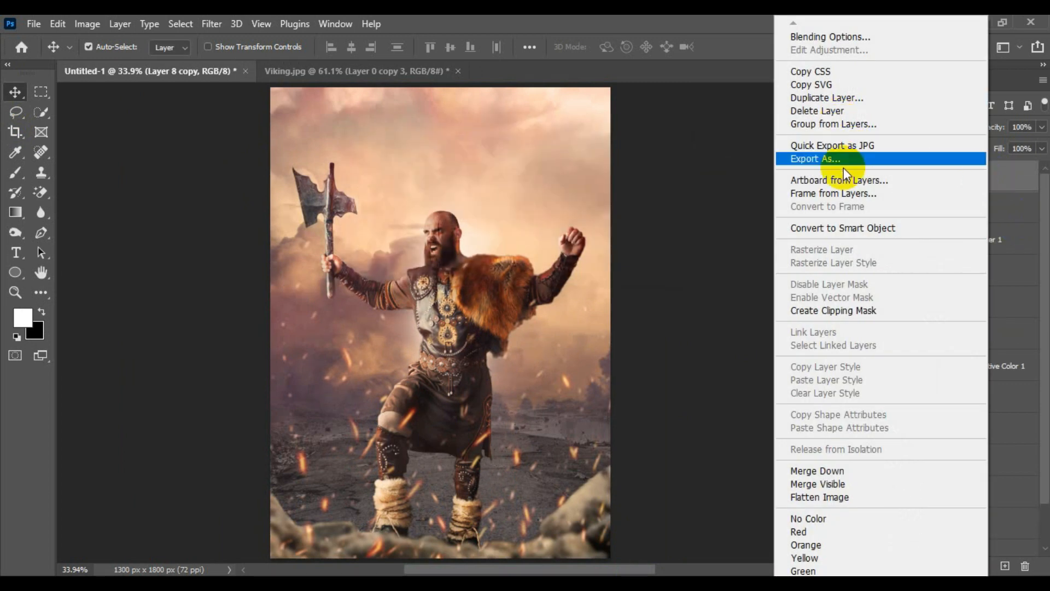
{"action": "left_click", "coordinate": [853, 229]}
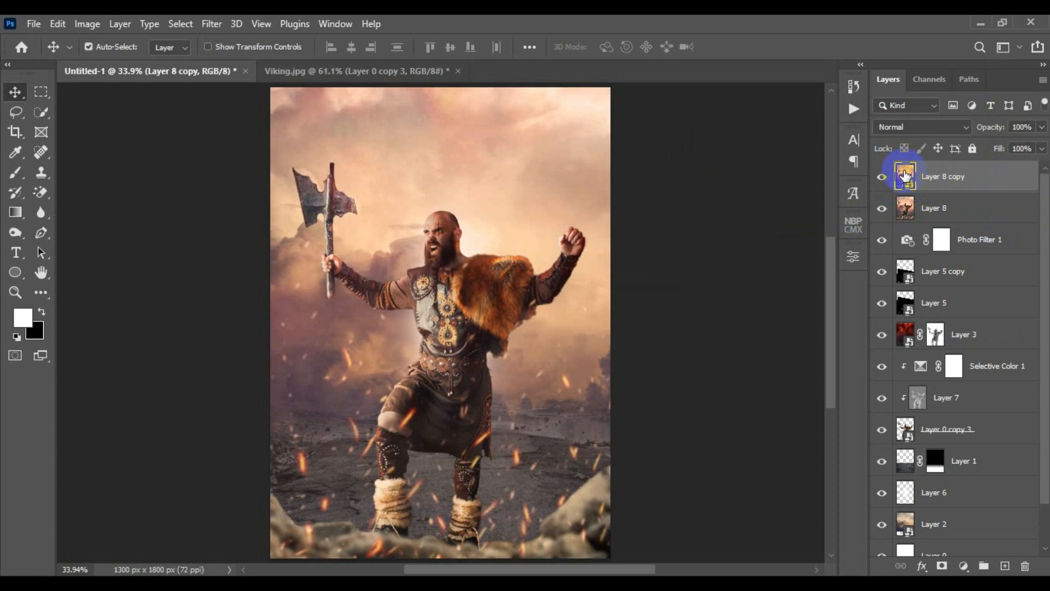
{"action": "left_click", "coordinate": [212, 24]}
{"action": "left_click", "coordinate": [276, 138]}
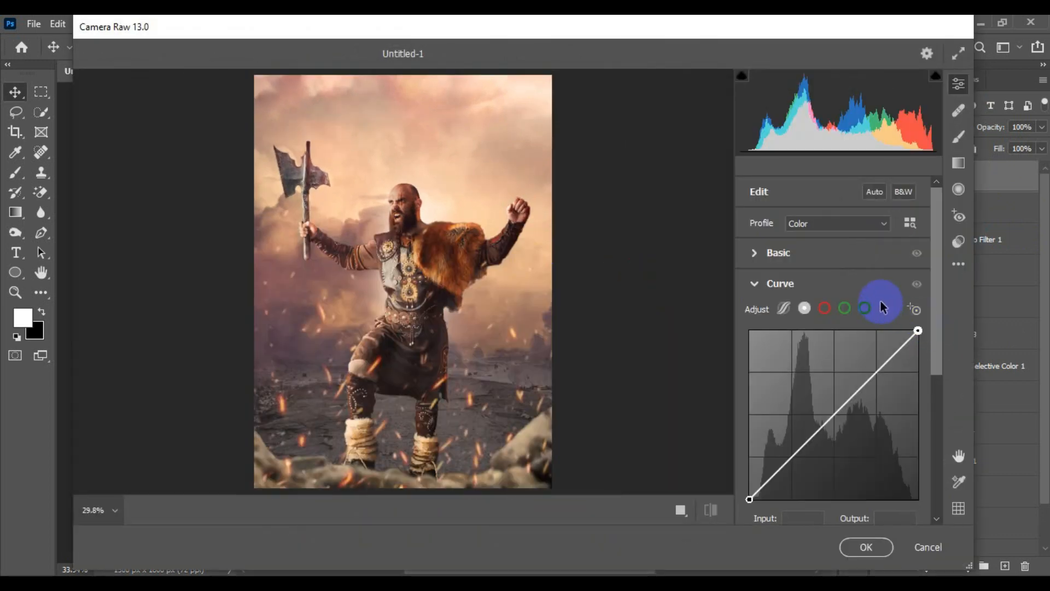
Set Temperature to +1, Contrast +9, Highlights -11, Shadows -4, Whites +11 and Blacks -15 in the Camera Raw basic adjustments.
{"action": "left_click", "coordinate": [758, 255]}
{"action": "scroll", "coordinate": [809, 307], "scroll_direction": "up", "scroll_amount": 2}
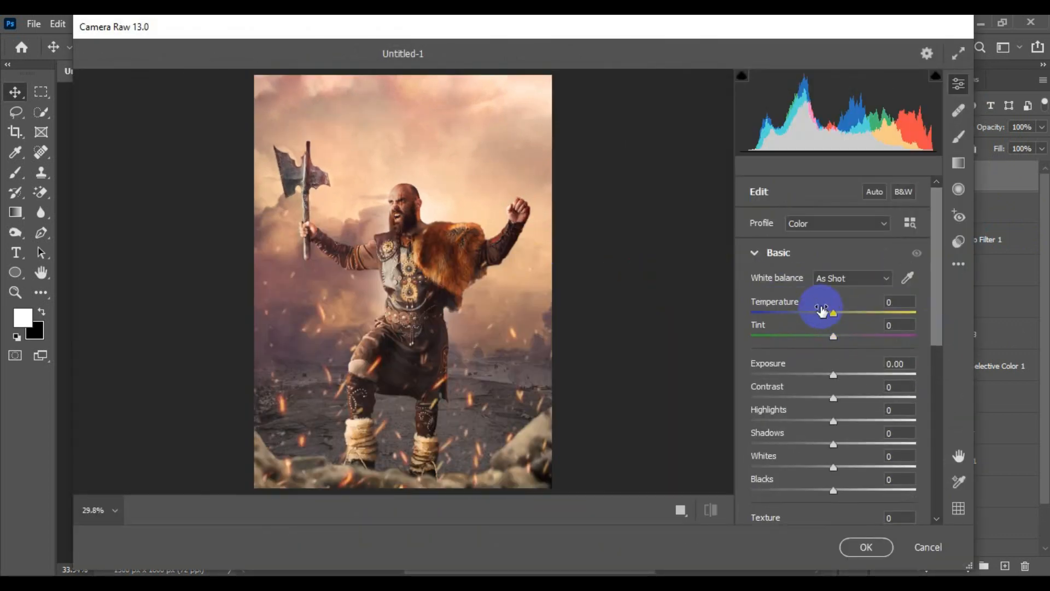
{"action": "left_click", "coordinate": [887, 279]}
{"action": "left_click", "coordinate": [870, 293]}
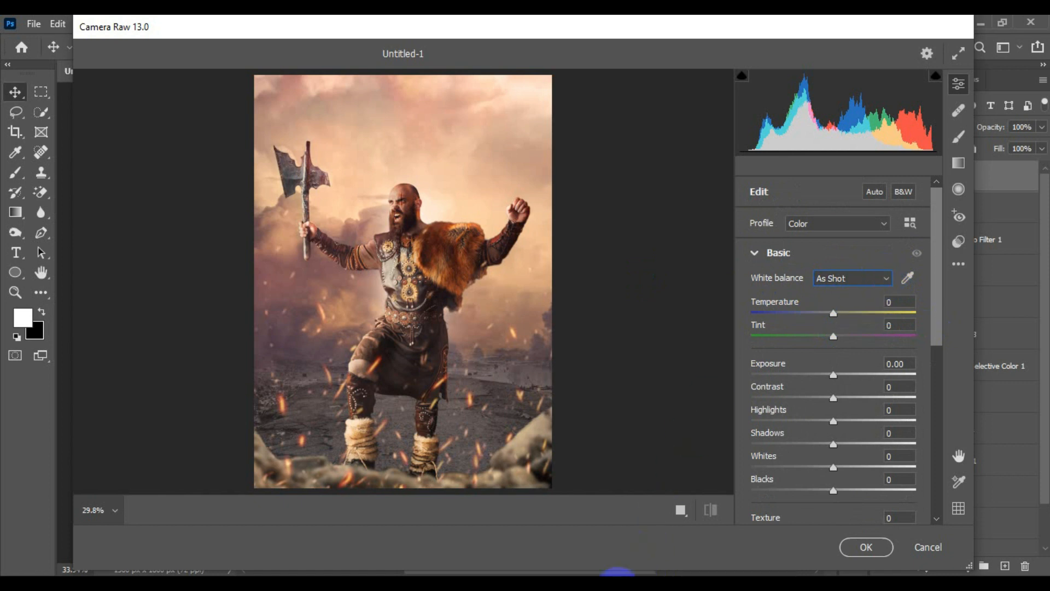
{"action": "left_click_drag", "start_coordinate": [834, 315], "coordinate": [843, 384]}
{"action": "scroll", "coordinate": [825, 372], "scroll_direction": "down", "scroll_amount": 1}
{"action": "double_click", "coordinate": [835, 338]}
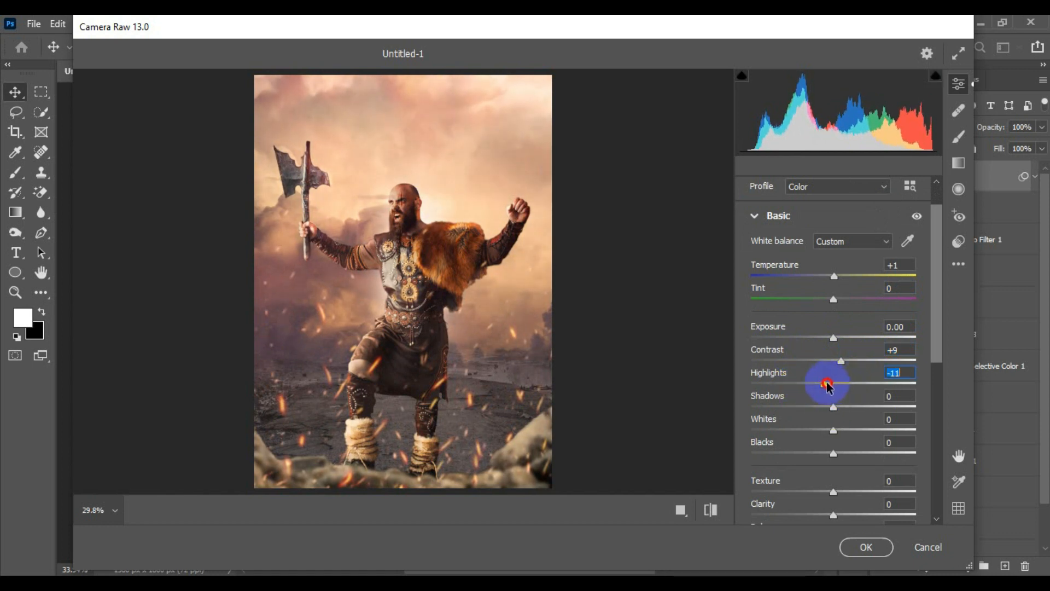
{"action": "left_click_drag", "start_coordinate": [833, 408], "coordinate": [811, 418]}
{"action": "scroll", "coordinate": [833, 404], "scroll_direction": "down", "scroll_amount": 1}
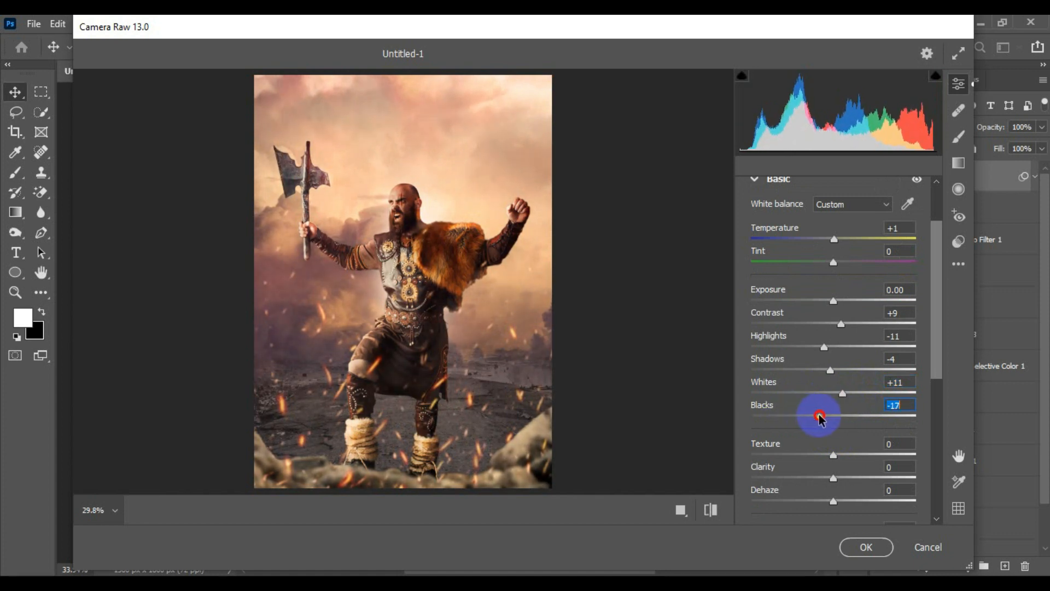
Set Texture to +17, Clarity +10, Vibrance -1 and Saturation +1 in the Camera Raw basic adjustments.
{"action": "scroll", "coordinate": [818, 398], "scroll_direction": "down", "scroll_amount": 3}
{"action": "left_click_drag", "start_coordinate": [838, 346], "coordinate": [834, 390]}
{"action": "left_click_drag", "start_coordinate": [836, 455], "coordinate": [835, 432]}
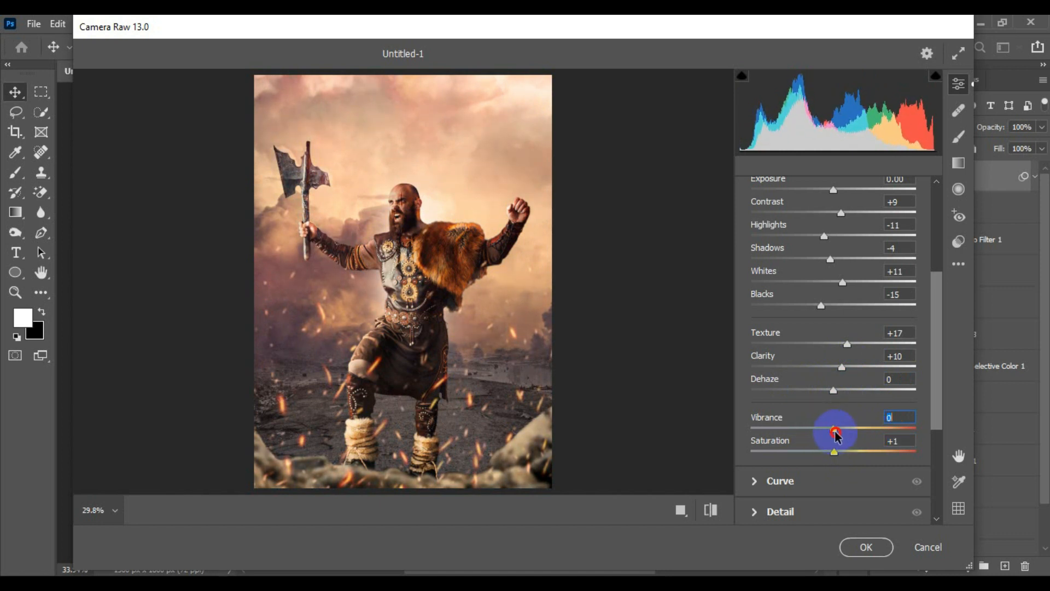
{"action": "scroll", "coordinate": [788, 394], "scroll_direction": "down", "scroll_amount": 5}
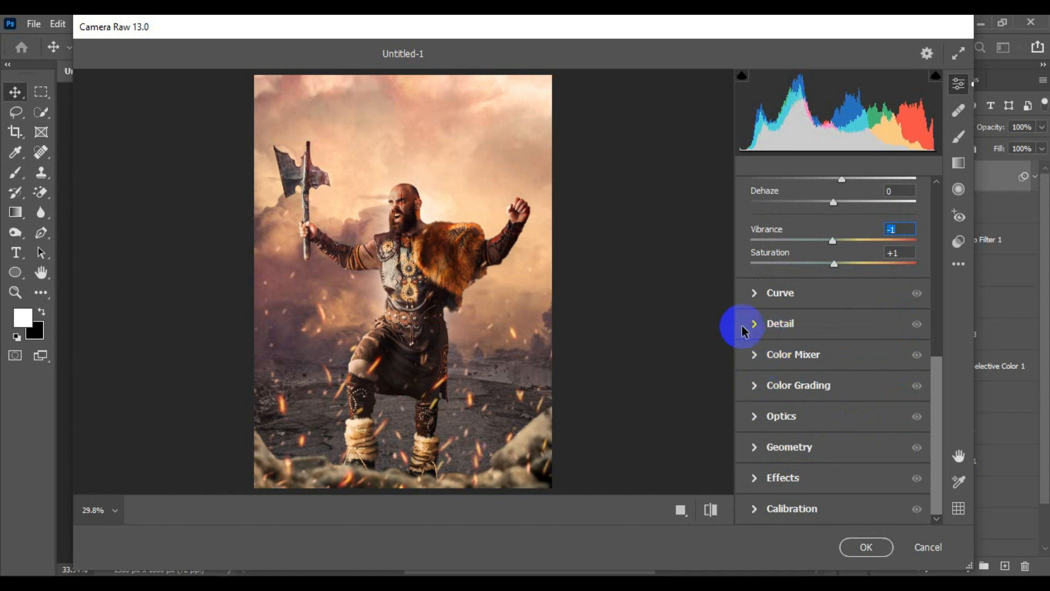
Lower the midtones of the blue channel curve to input 131, output 122, and apply the Camera Raw filter.
{"action": "left_click", "coordinate": [757, 294]}
{"action": "left_click", "coordinate": [824, 240]}
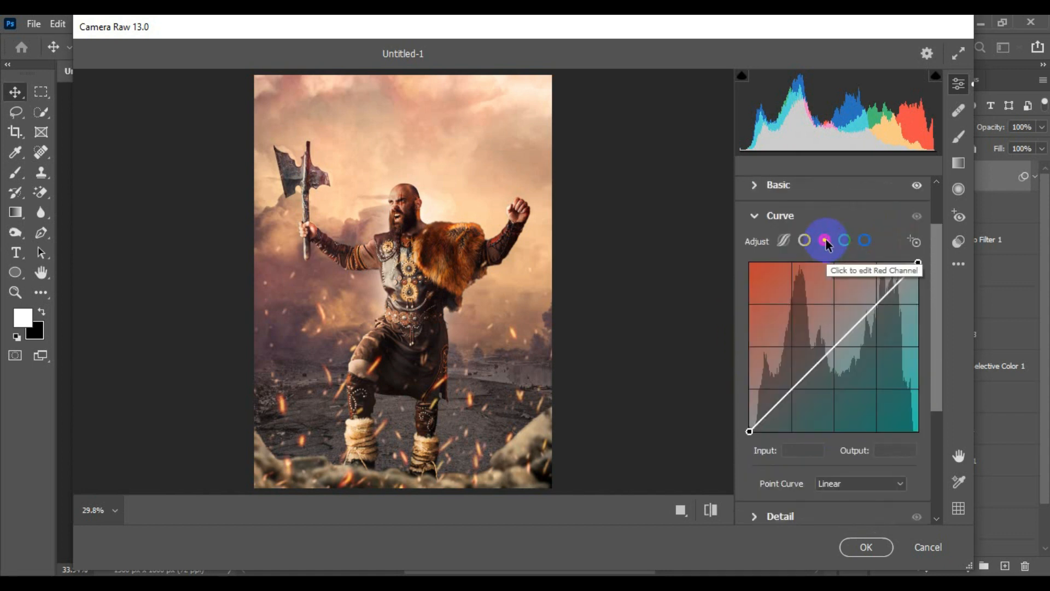
{"action": "left_click", "coordinate": [865, 240]}
{"action": "left_click", "coordinate": [837, 344]}
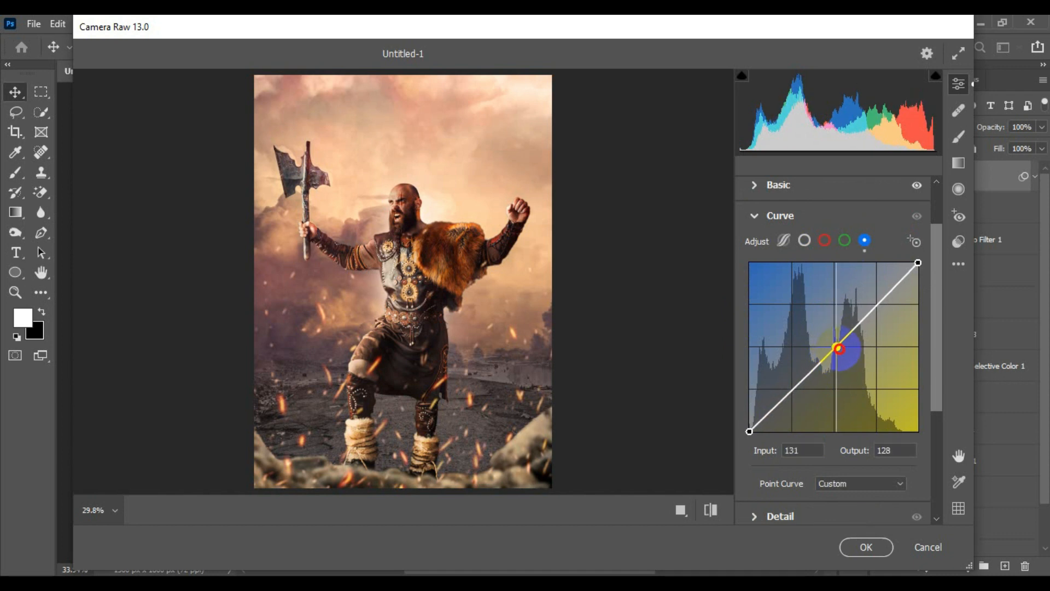
{"action": "left_click", "coordinate": [750, 414]}
{"action": "mouse_move", "coordinate": [753, 433]}
{"action": "left_mouse_down"}
{"action": "mouse_move", "coordinate": [733, 422]}
{"action": "mouse_move", "coordinate": [745, 432]}
{"action": "left_mouse_up"}
{"action": "left_click_drag", "start_coordinate": [836, 345], "coordinate": [837, 351]}
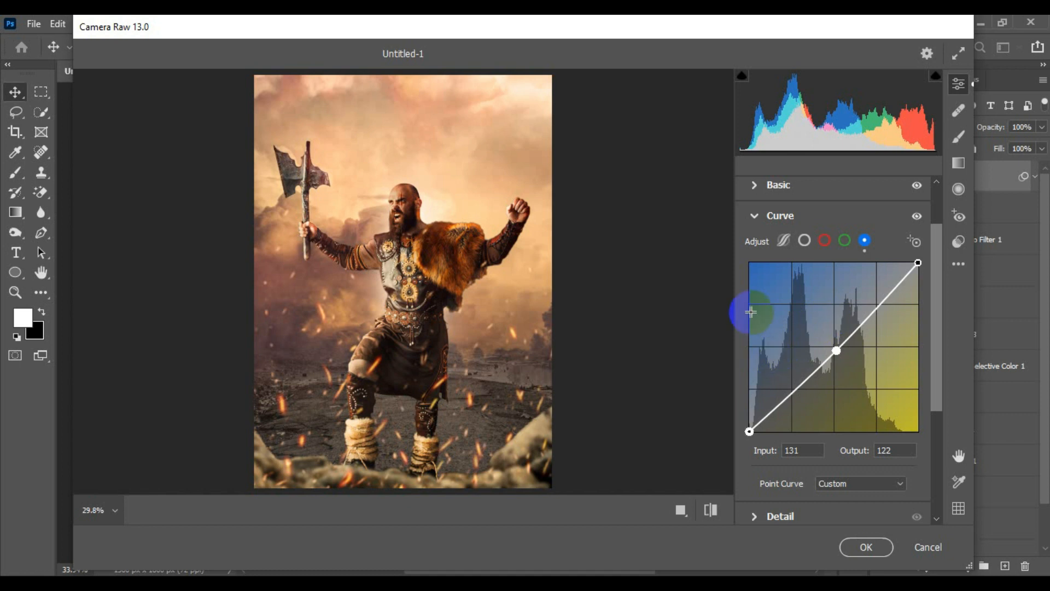
{"action": "scroll", "coordinate": [773, 270], "scroll_direction": "up", "scroll_amount": 2}
{"action": "scroll", "coordinate": [776, 270], "scroll_direction": "down", "scroll_amount": 5}
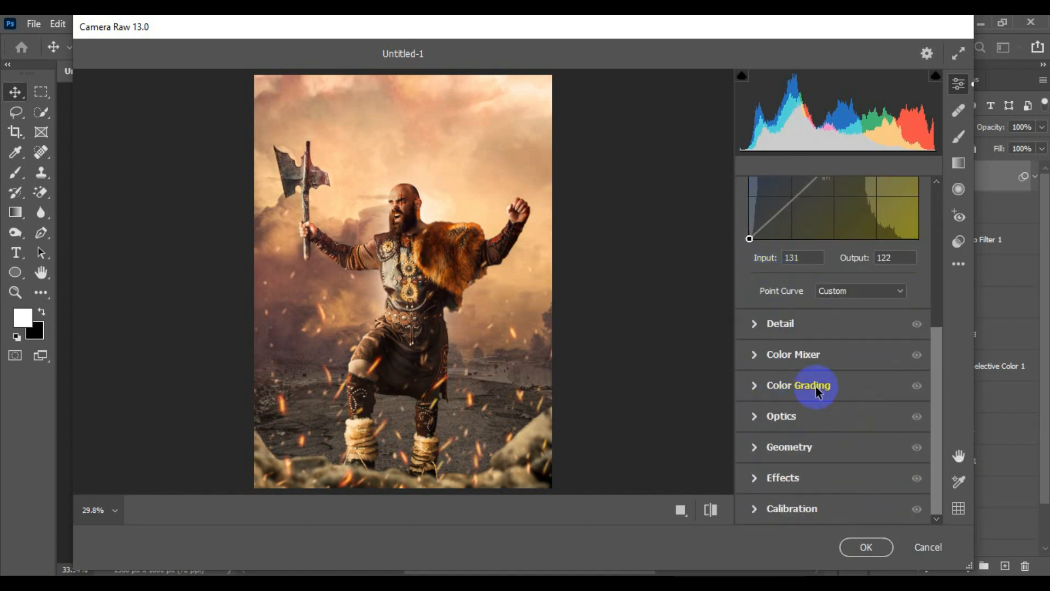
{"action": "left_click", "coordinate": [868, 547]}
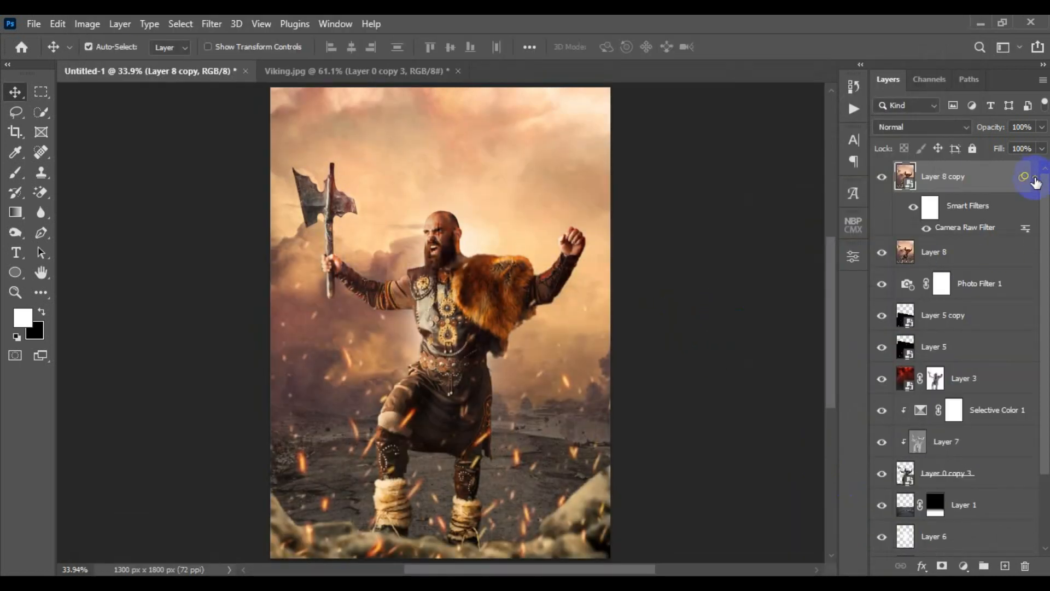
Compare the image with Layer 8 copy hidden, and reduce that layer to 70% opacity and 80% fill.
{"action": "left_click", "coordinate": [1034, 176]}
{"action": "left_click", "coordinate": [881, 177]}
{"action": "left_click", "coordinate": [882, 177]}
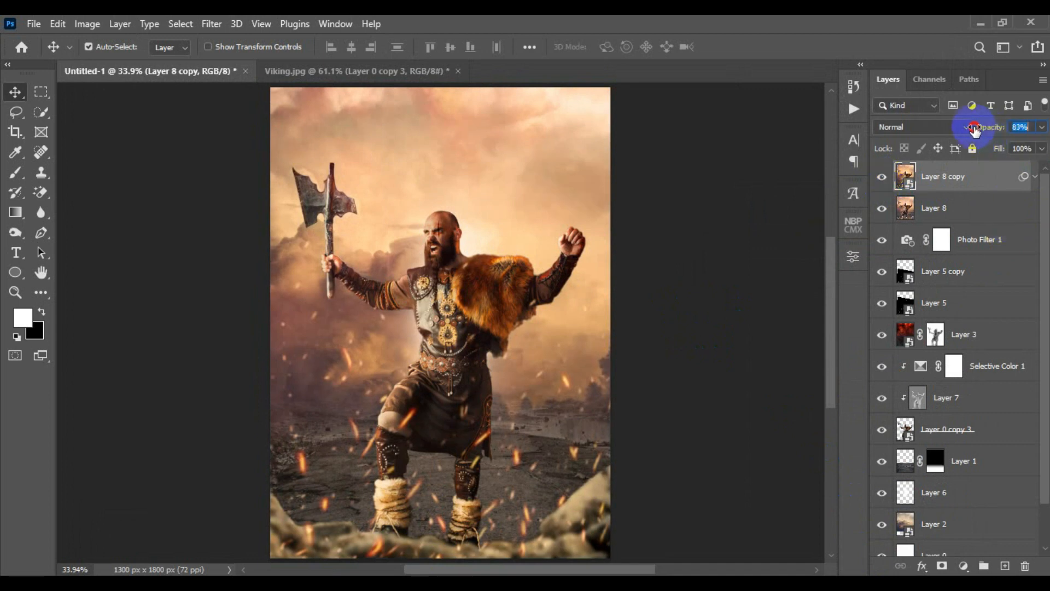
{"action": "left_click", "coordinate": [992, 182]}
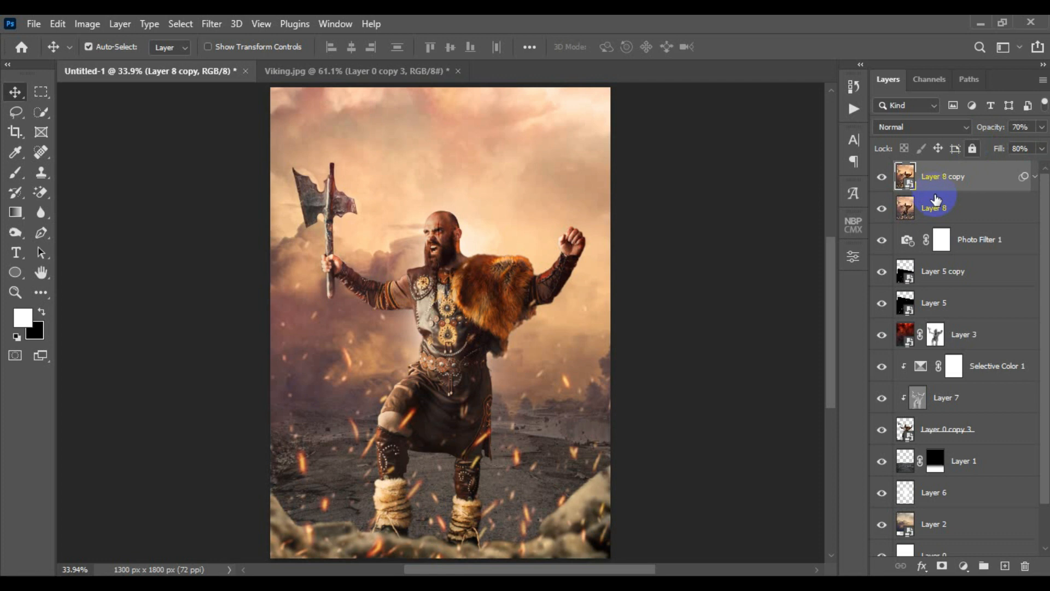
{"action": "left_click", "coordinate": [882, 181]}
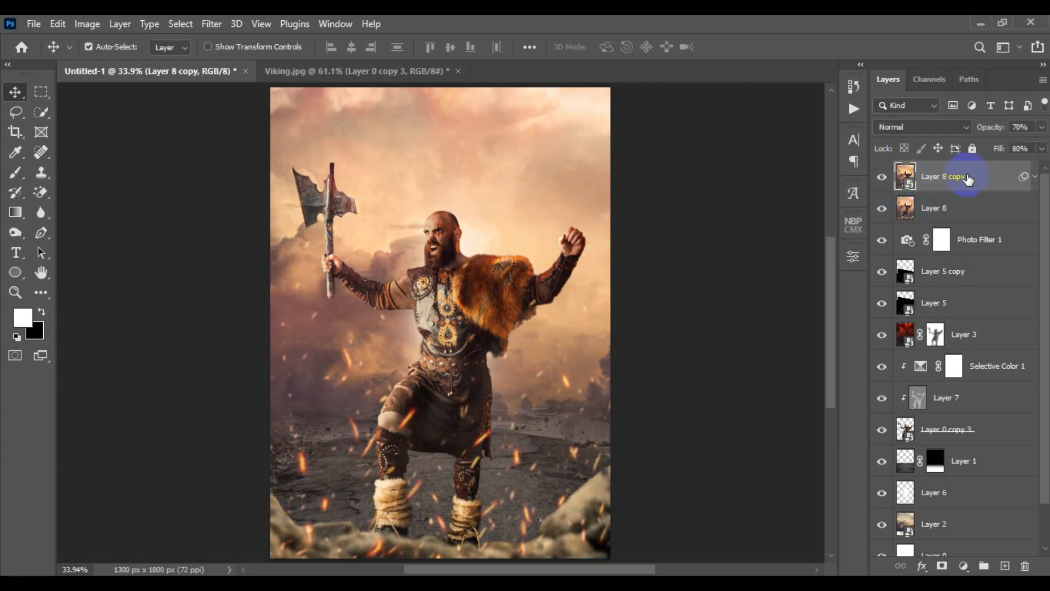
Stamp all visible layers into a new layer above Layer 8 copy and convert it to a smart object.
{"action": "key", "text": "ctrl"}
{"action": "key", "text": "ctrl+shift+alt+e"}
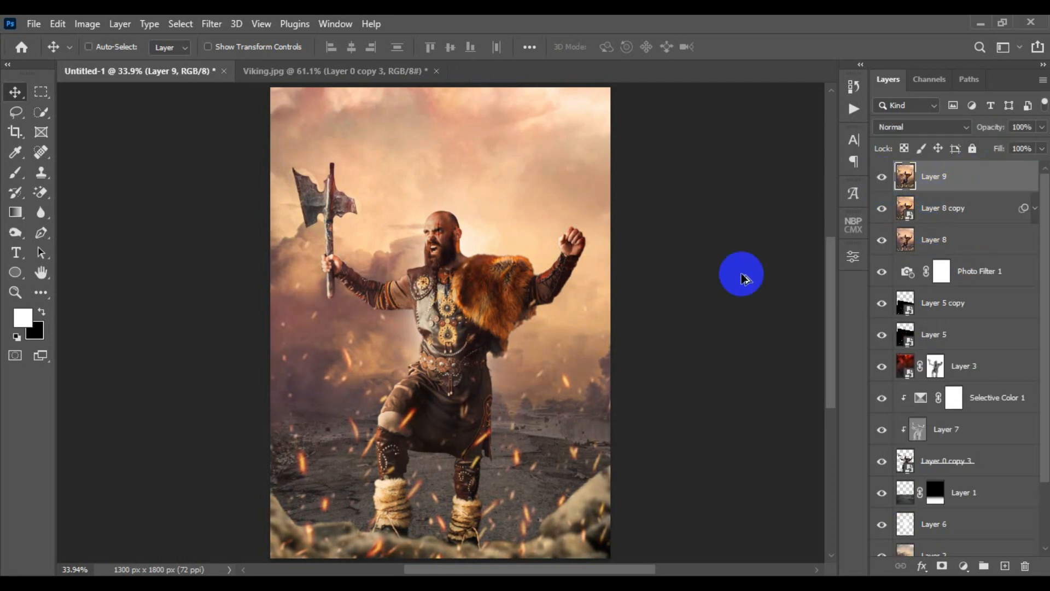
{"action": "right_click", "coordinate": [976, 174]}
{"action": "left_click", "coordinate": [826, 229]}
Open Color Efex Pro 4 on Layer 9, postpone the update, and set Brilliance / Warmth to 7% saturation and -3% warmth.
{"action": "left_click", "coordinate": [212, 23]}
{"action": "left_click", "coordinate": [873, 21]}
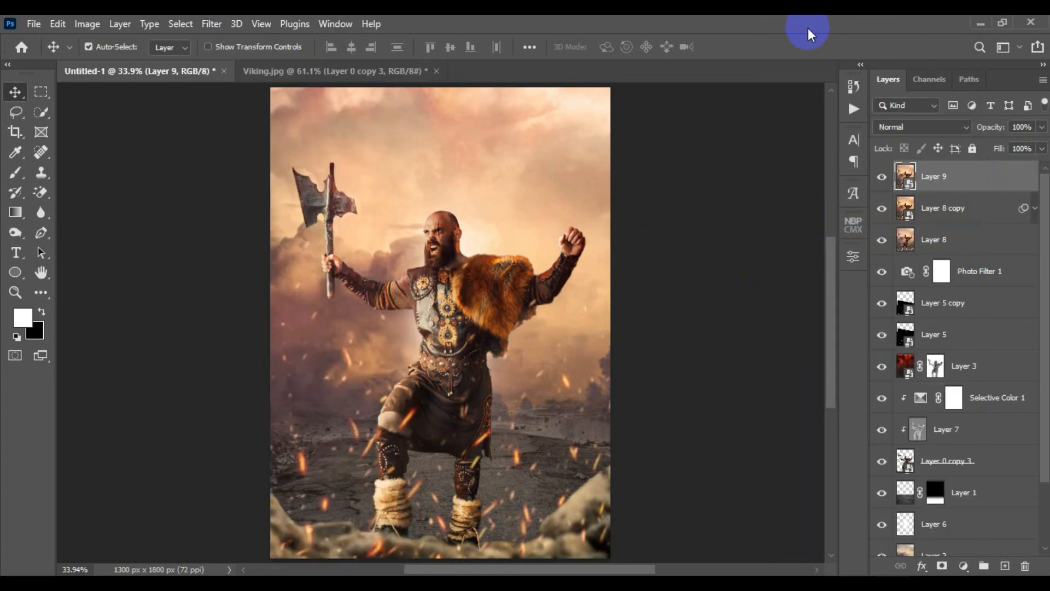
{"action": "left_click", "coordinate": [212, 24]}
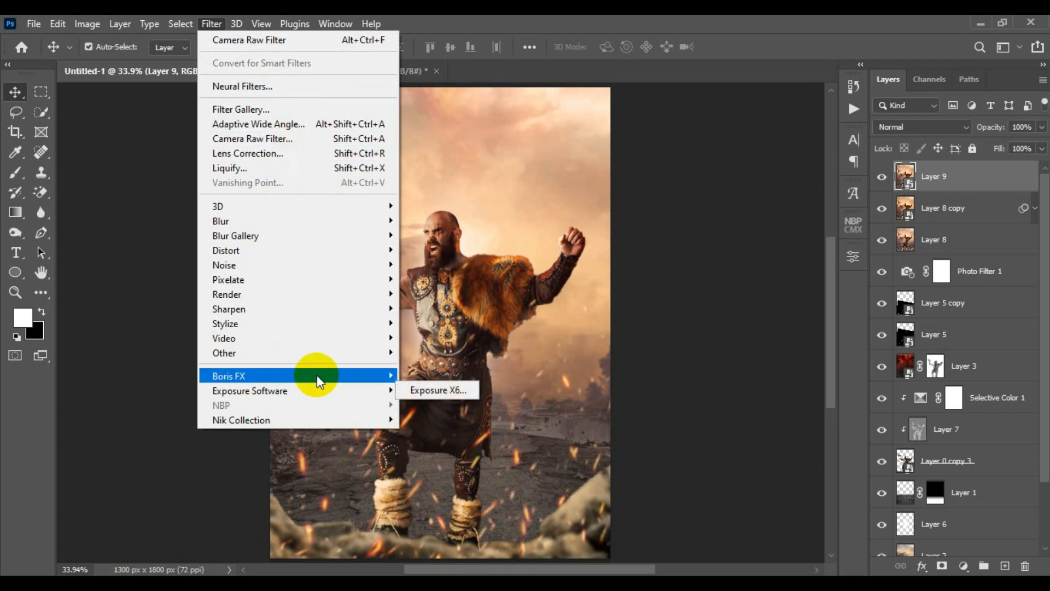
{"action": "mouse_move", "coordinate": [329, 422]}
{"action": "left_click", "coordinate": [440, 435]}
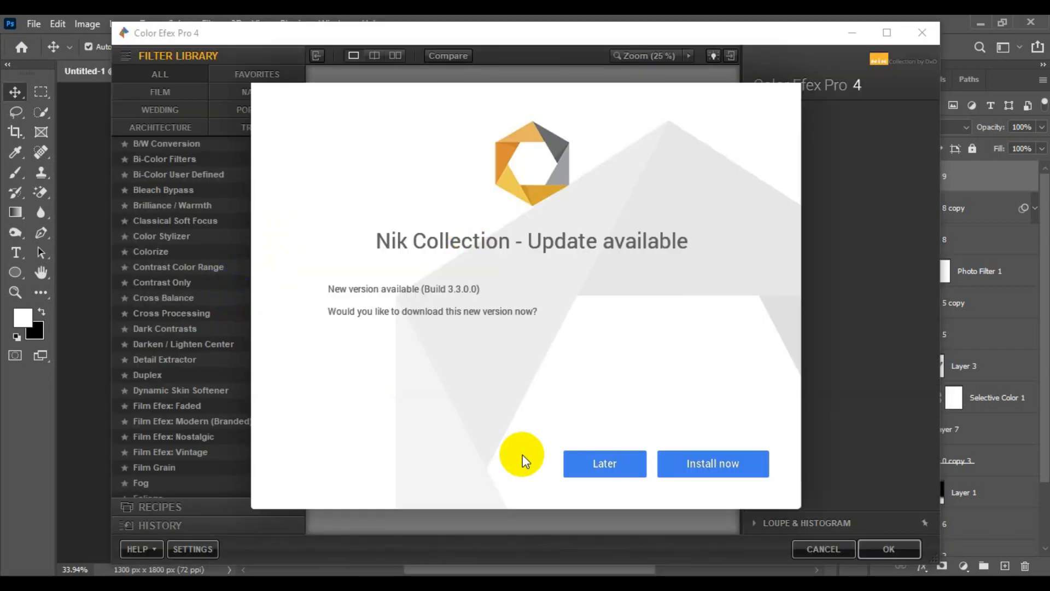
{"action": "left_click", "coordinate": [604, 474]}
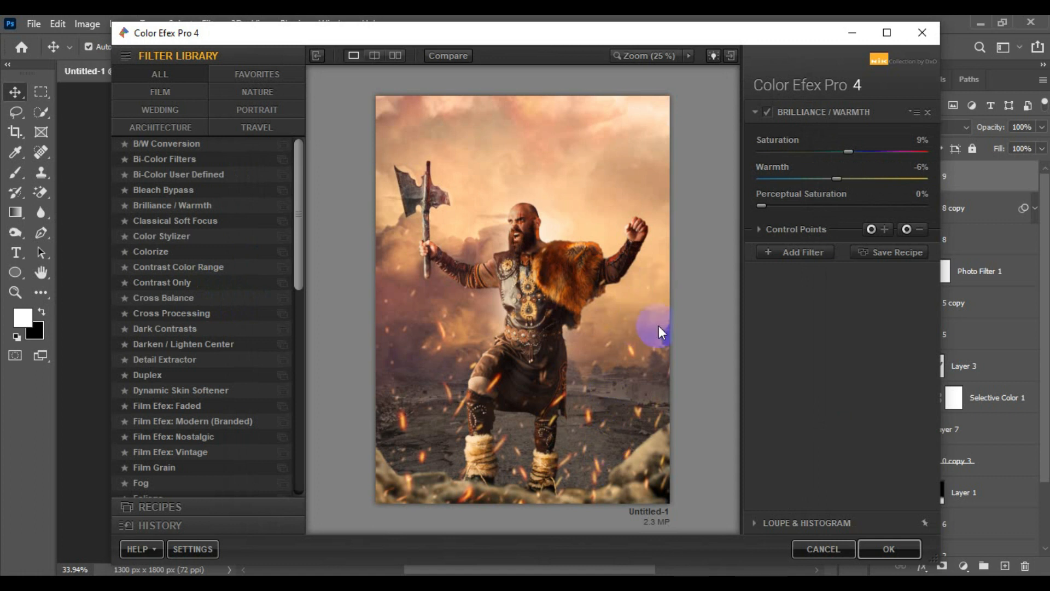
{"action": "left_click", "coordinate": [840, 173]}
{"action": "left_click_drag", "start_coordinate": [847, 152], "coordinate": [841, 177]}
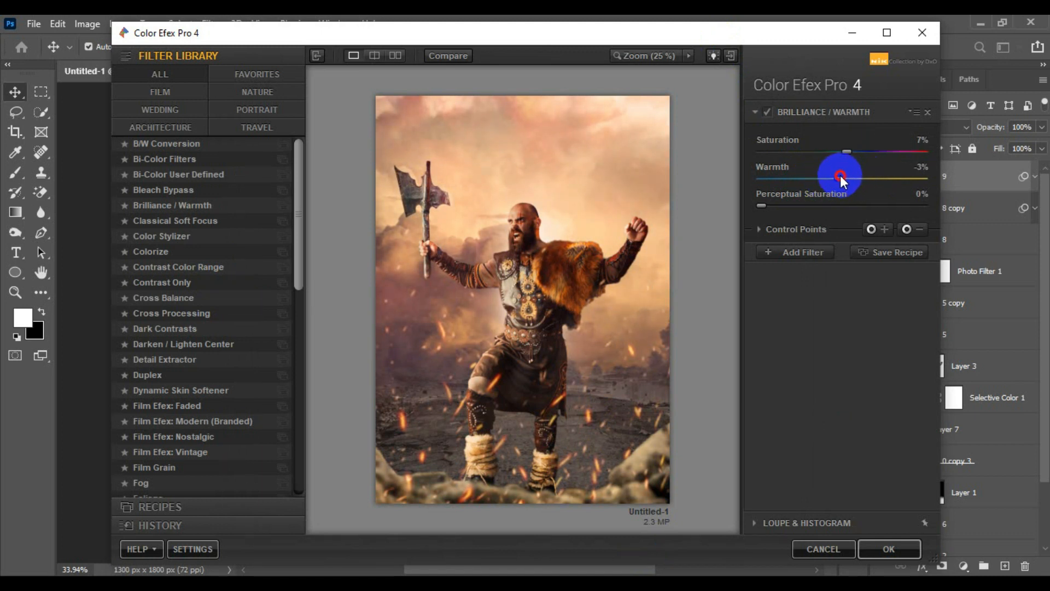
Add a Classical Soft Focus filter using Diffusion method 1, with 16% diffused detail, 40% strength and 4% brightness.
{"action": "left_click", "coordinate": [798, 252]}
{"action": "scroll", "coordinate": [183, 274], "scroll_direction": "down", "scroll_amount": 1}
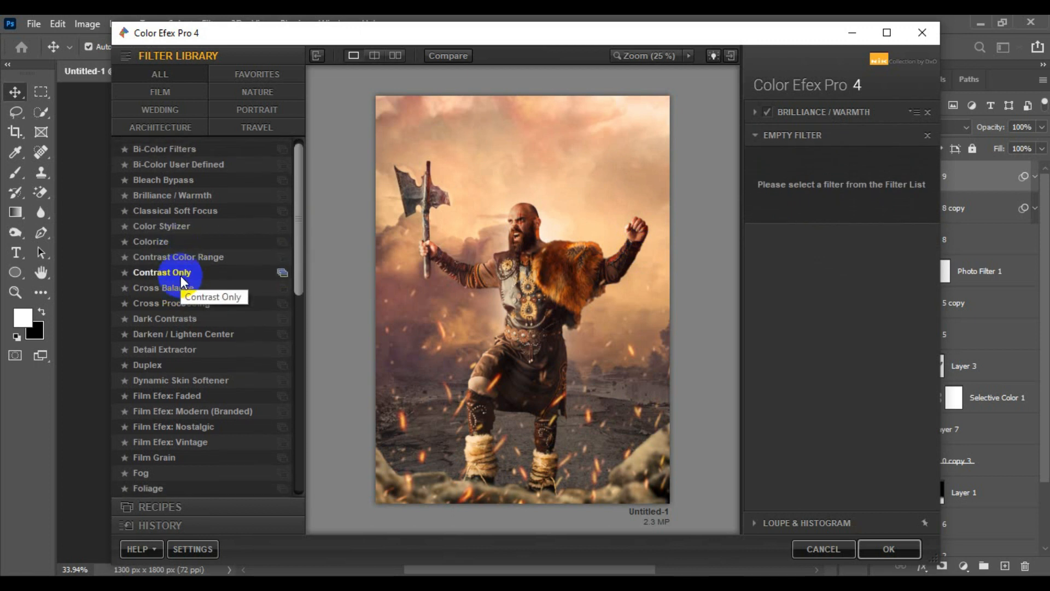
{"action": "scroll", "coordinate": [183, 280], "scroll_direction": "up", "scroll_amount": 1}
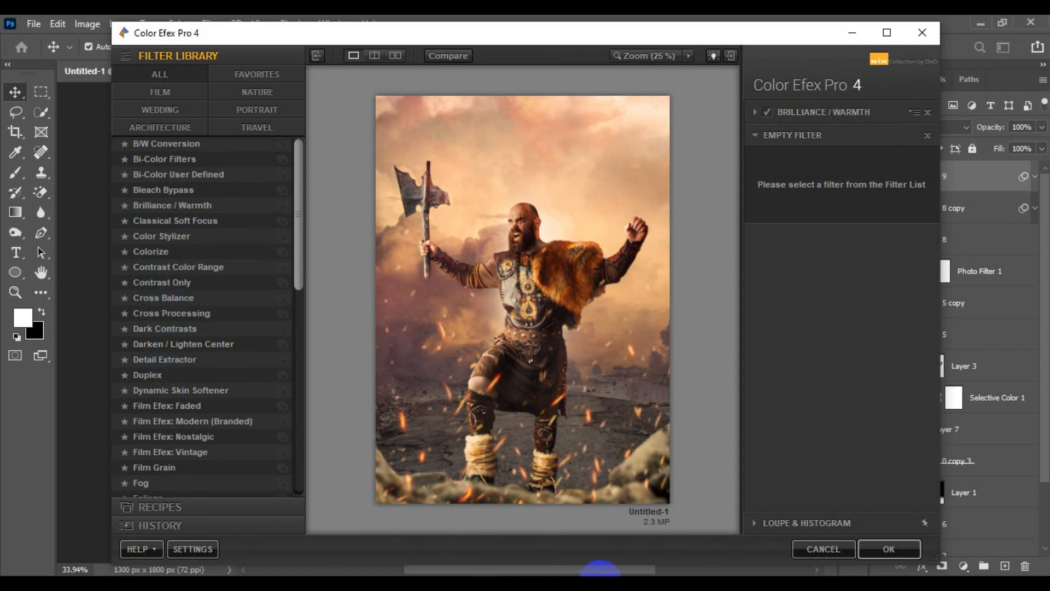
{"action": "left_click", "coordinate": [144, 221]}
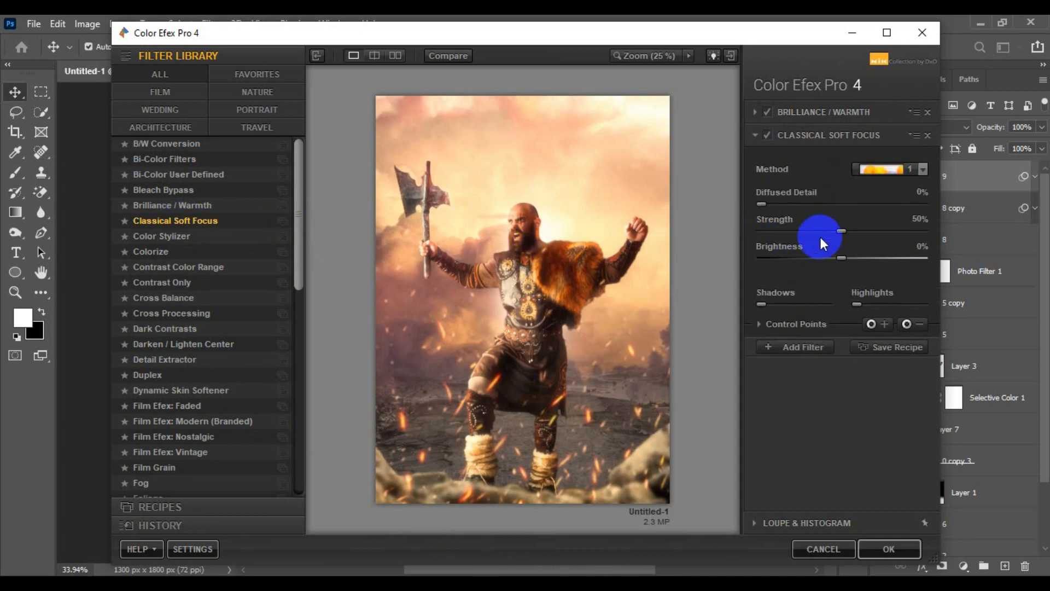
{"action": "left_click", "coordinate": [923, 170]}
{"action": "left_click", "coordinate": [883, 280]}
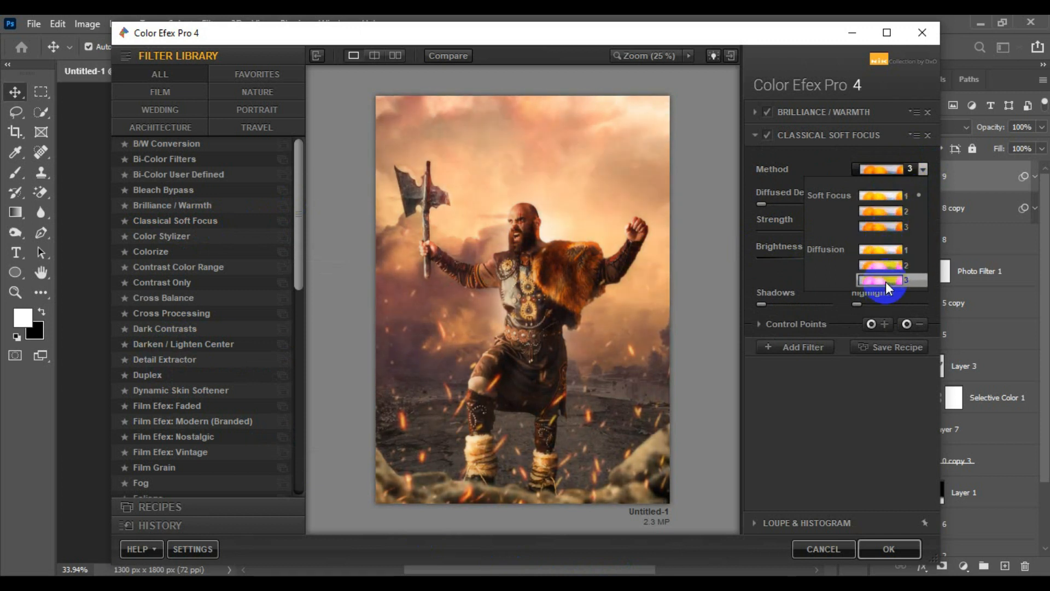
{"action": "left_click", "coordinate": [886, 250]}
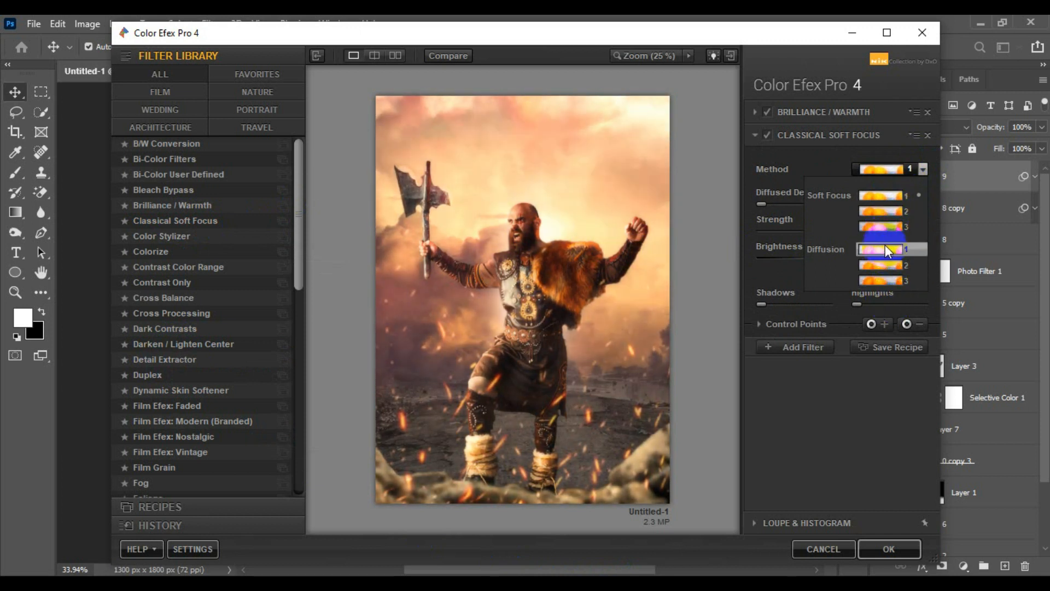
{"action": "left_click", "coordinate": [881, 195]}
{"action": "left_click", "coordinate": [887, 250]}
{"action": "mouse_move", "coordinate": [841, 258]}
{"action": "left_mouse_down"}
{"action": "mouse_move", "coordinate": [803, 255]}
{"action": "mouse_move", "coordinate": [845, 256]}
{"action": "left_mouse_up"}
{"action": "left_click_drag", "start_coordinate": [765, 203], "coordinate": [910, 202]}
{"action": "mouse_move", "coordinate": [839, 231]}
{"action": "left_mouse_down"}
{"action": "mouse_move", "coordinate": [802, 231]}
{"action": "mouse_move", "coordinate": [825, 230]}
{"action": "left_mouse_up"}
{"action": "mouse_move", "coordinate": [782, 203]}
{"action": "left_mouse_down"}
{"action": "mouse_move", "coordinate": [798, 202]}
{"action": "mouse_move", "coordinate": [787, 198]}
{"action": "left_mouse_up"}
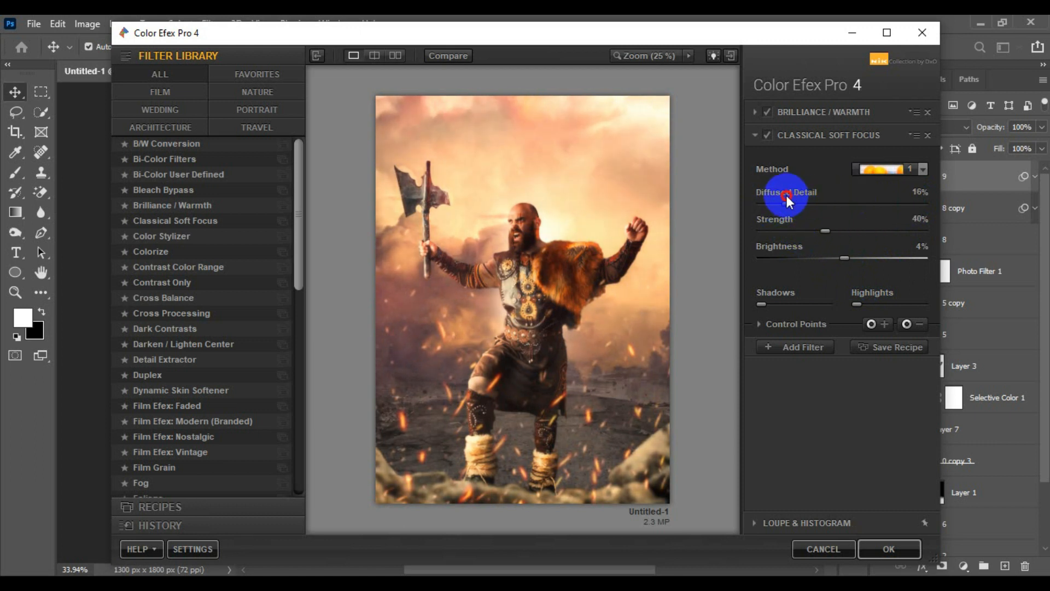
Add a Cross Processing filter with method C04 at 25% strength, and apply the Color Efex Pro filters to Layer 9.
{"action": "left_click", "coordinate": [812, 345]}
{"action": "left_click", "coordinate": [190, 315]}
{"action": "left_click", "coordinate": [923, 191]}
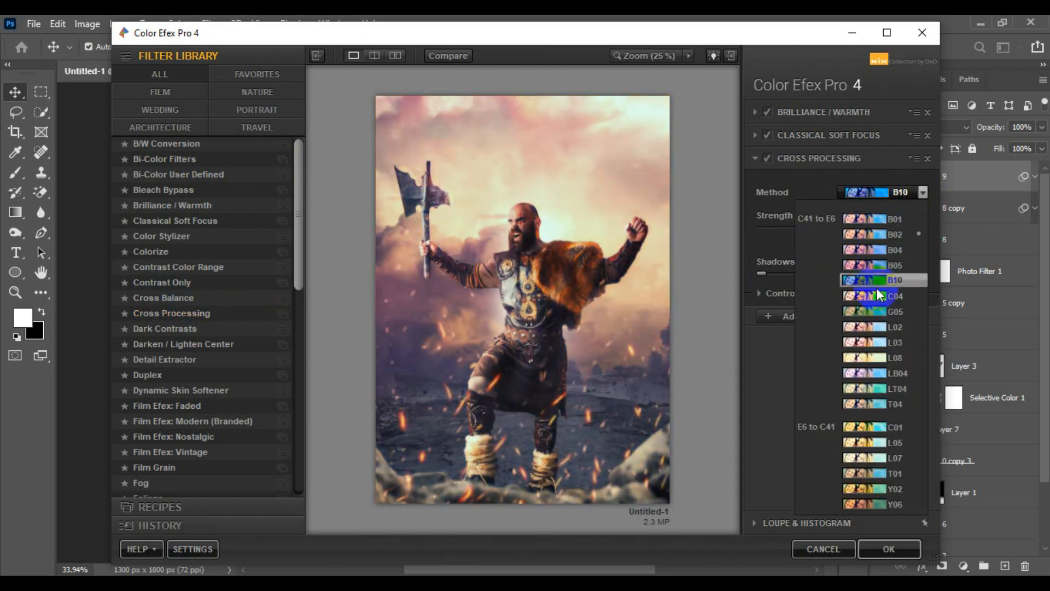
{"action": "left_click", "coordinate": [878, 295]}
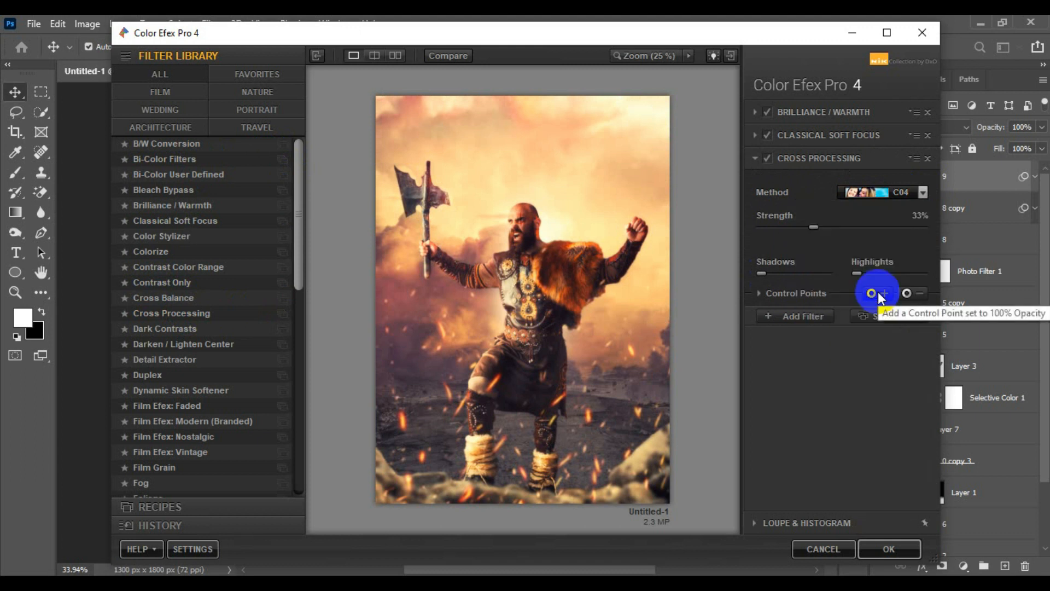
{"action": "left_click_drag", "start_coordinate": [812, 222], "coordinate": [788, 232]}
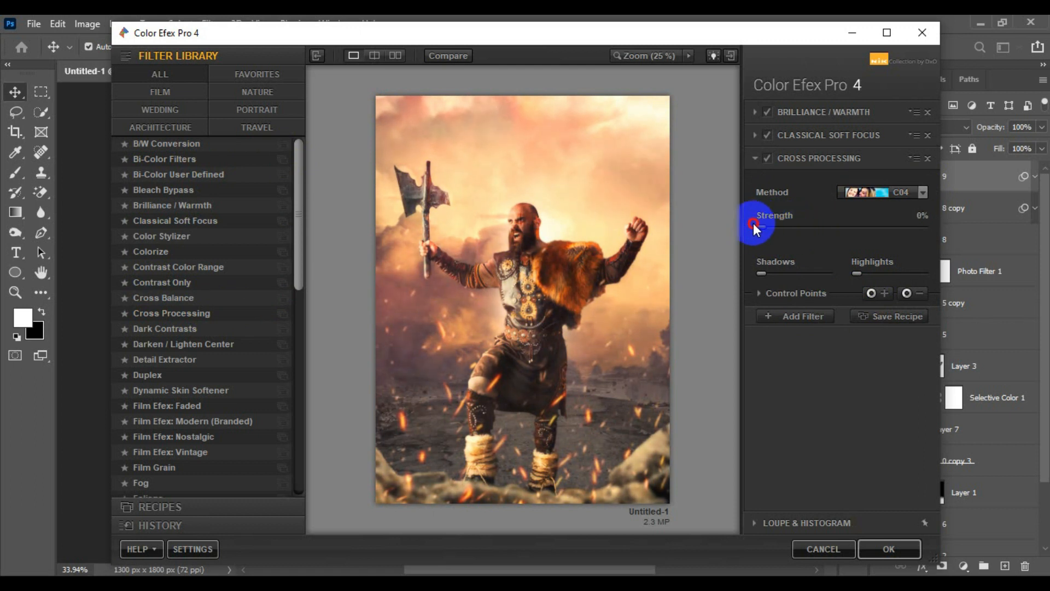
{"action": "left_click_drag", "start_coordinate": [738, 224], "coordinate": [792, 228]}
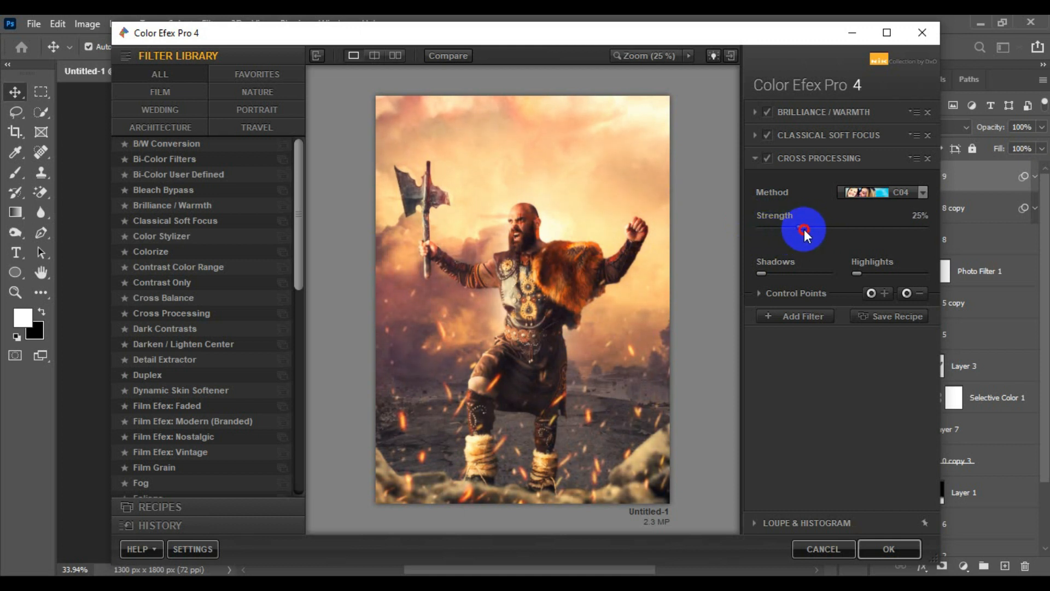
{"action": "left_click", "coordinate": [806, 316]}
{"action": "left_click", "coordinate": [889, 549]}
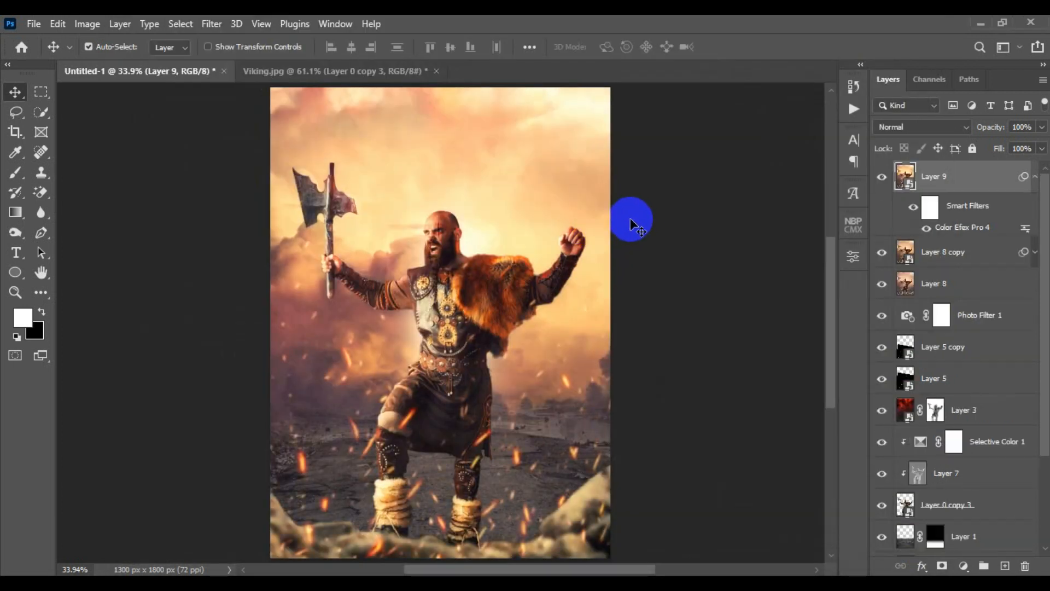
{"action": "left_click", "coordinate": [1035, 176]}
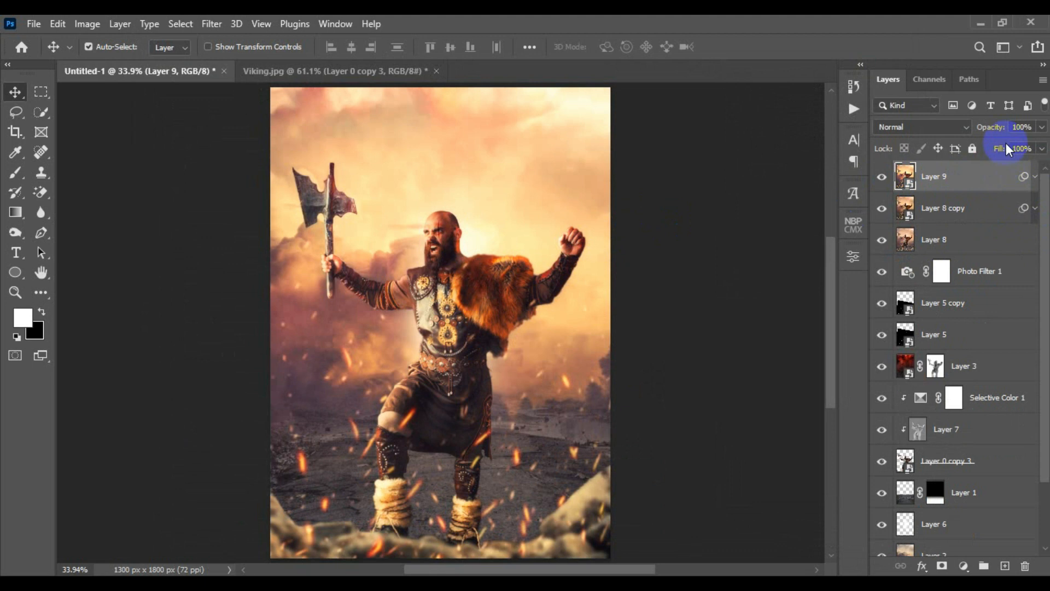
Set Layer 9 to 79% fill and 59% opacity, and toggle its visibility to compare the image with and without it.
{"action": "left_click_drag", "start_coordinate": [977, 151], "coordinate": [987, 129]}
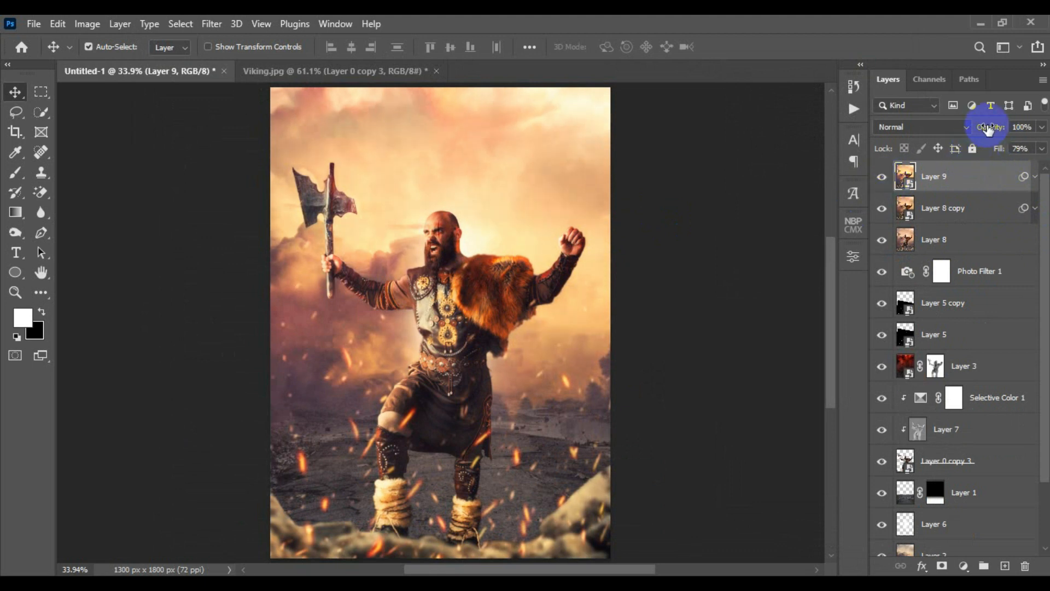
{"action": "left_click", "coordinate": [971, 130]}
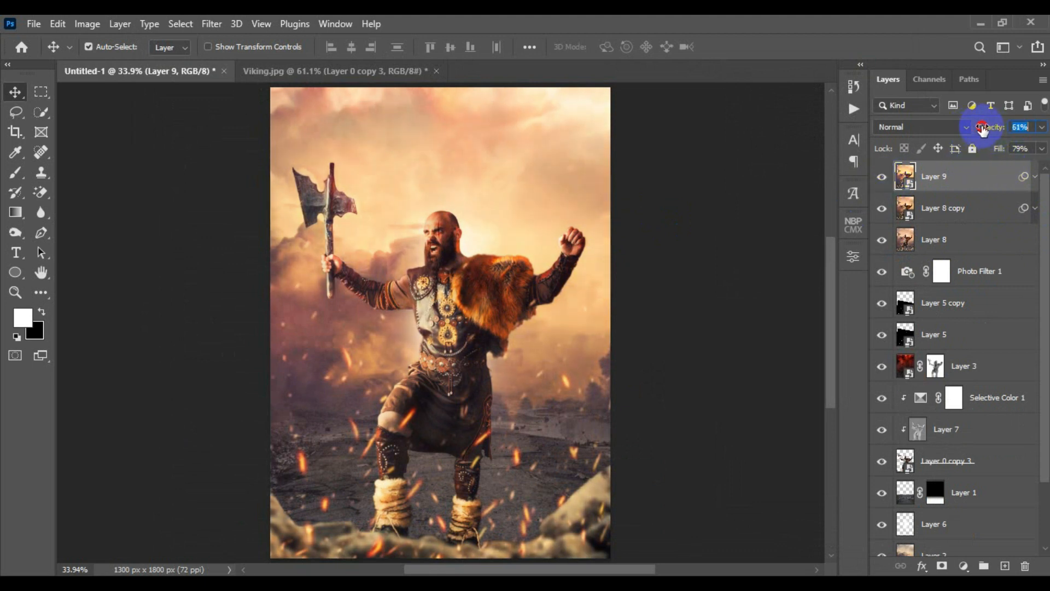
{"action": "left_click", "coordinate": [881, 178]}
{"action": "left_click", "coordinate": [882, 178]}
{"action": "left_click", "coordinate": [881, 178]}
{"action": "left_click", "coordinate": [882, 178]}
{"action": "left_click", "coordinate": [881, 178]}
{"action": "left_click", "coordinate": [881, 177]}
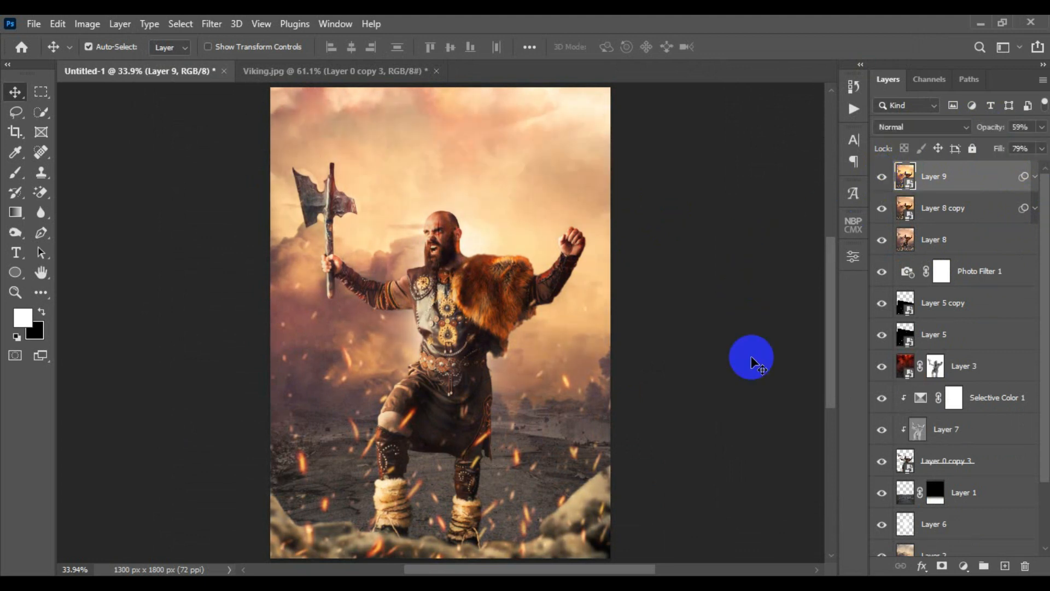
Stamp all visible layers above Layer 9, convert the result to a smart object, and stamp the visible layers again above Layer 10.
{"action": "key", "text": "ctrl+shift+alt+e"}
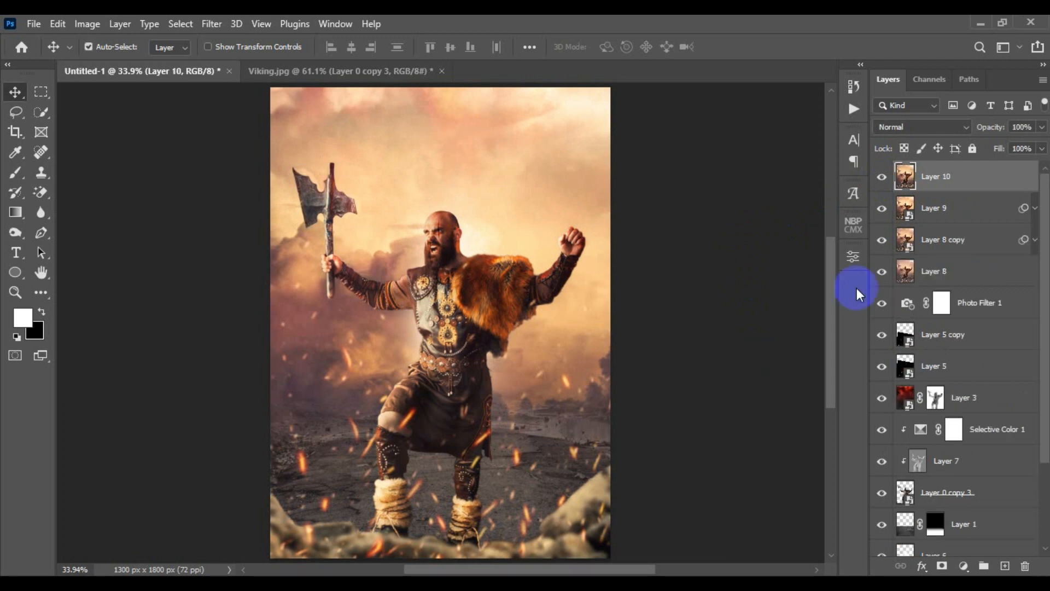
{"action": "right_click", "coordinate": [940, 183]}
{"action": "left_click", "coordinate": [839, 227]}
{"action": "key", "text": "ctrl+shift+alt+e"}
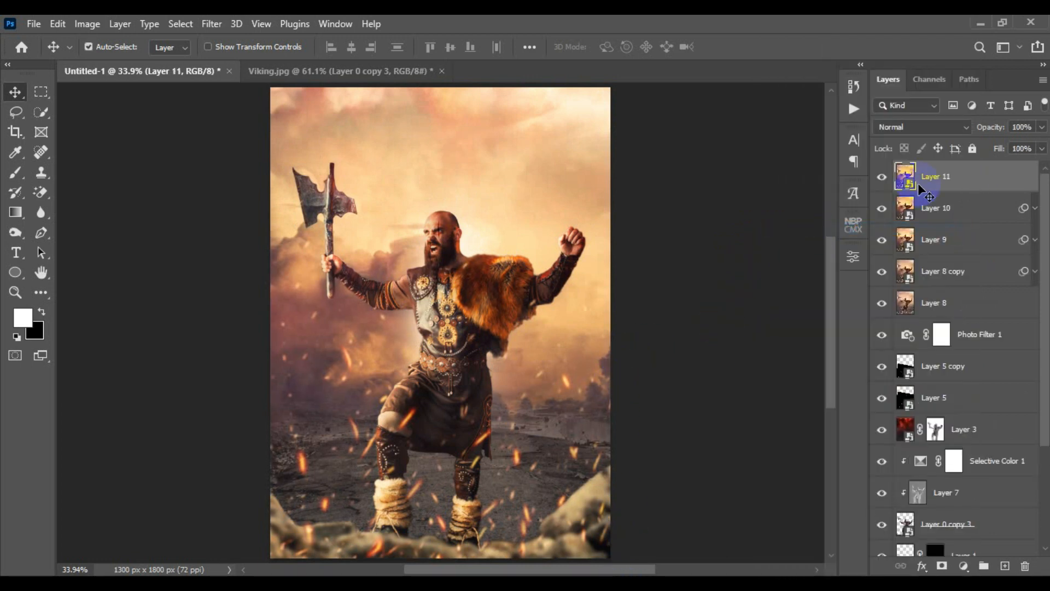
Apply Viveza 2 to Layer 11 with 3% brightness, 2% contrast, -2% saturation and 13% structure.
{"action": "left_click", "coordinate": [211, 25]}
{"action": "left_click", "coordinate": [432, 534]}
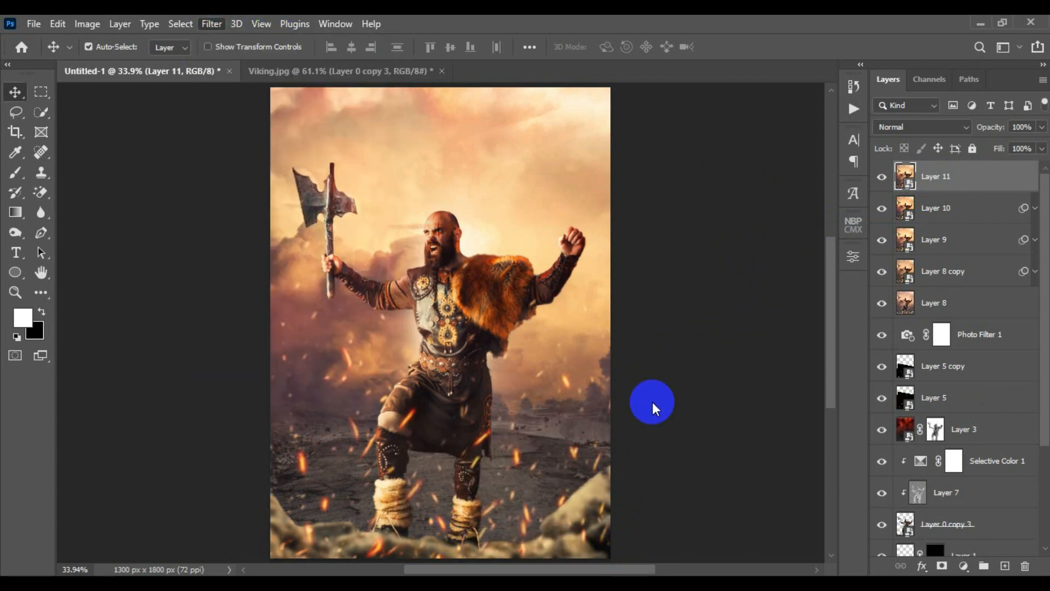
{"action": "left_click", "coordinate": [656, 353]}
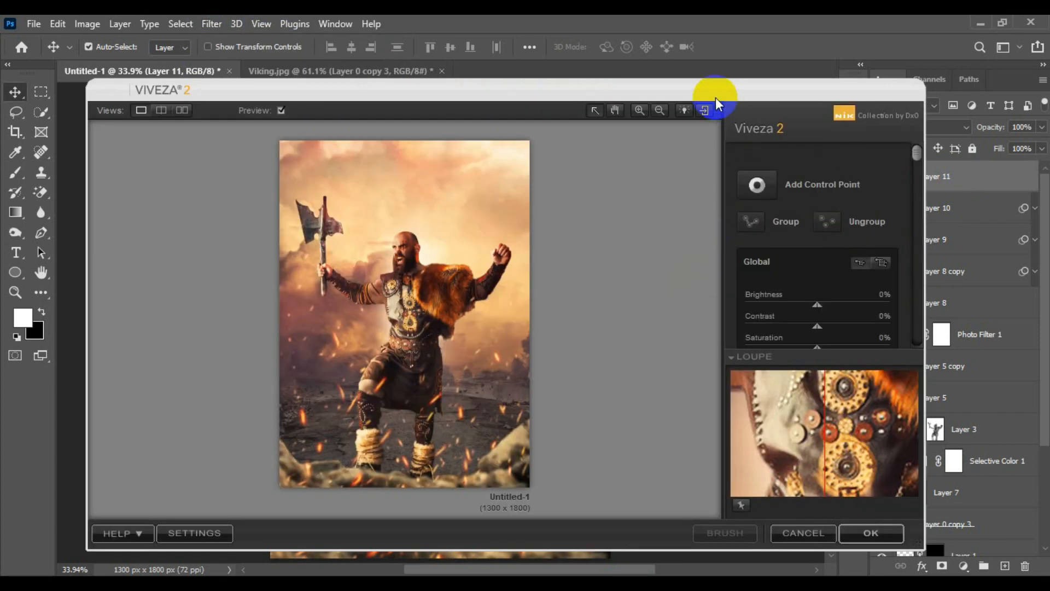
{"action": "left_click_drag", "start_coordinate": [914, 136], "coordinate": [914, 192]}
{"action": "left_click_drag", "start_coordinate": [816, 170], "coordinate": [827, 190]}
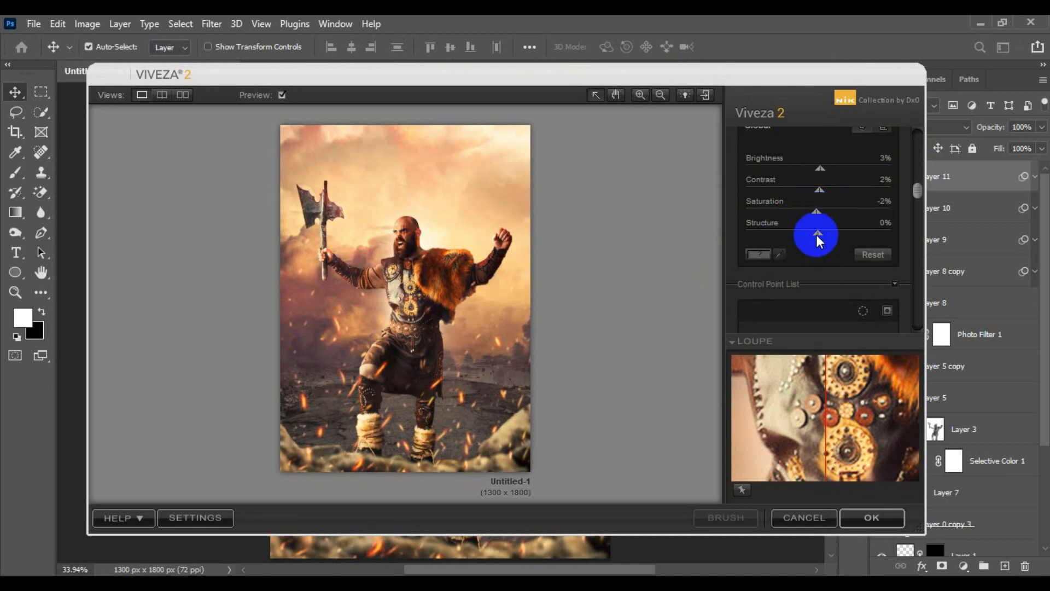
{"action": "left_click_drag", "start_coordinate": [826, 235], "coordinate": [834, 235]}
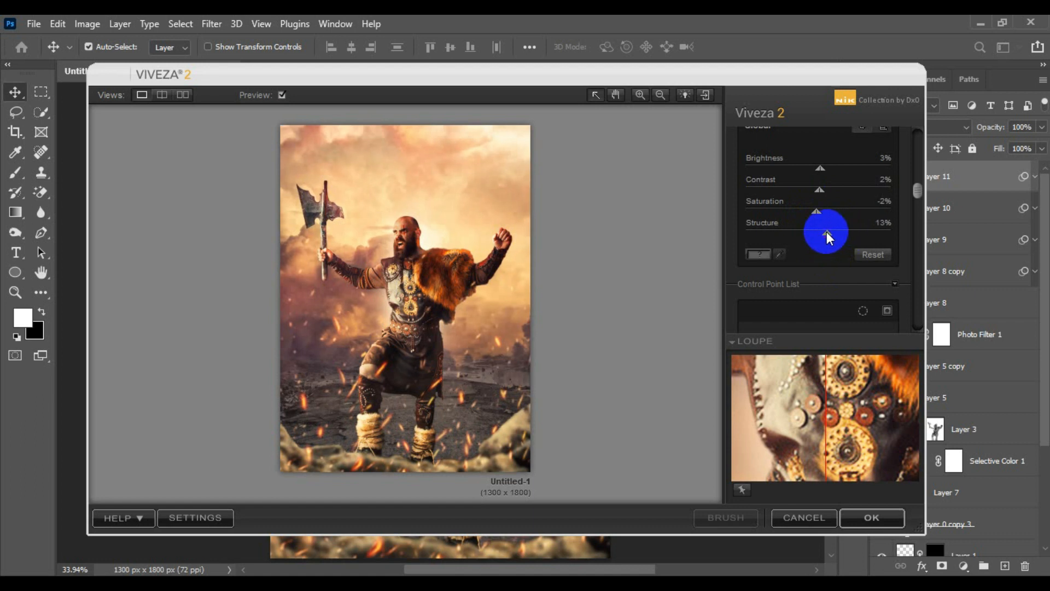
{"action": "left_click", "coordinate": [872, 517]}
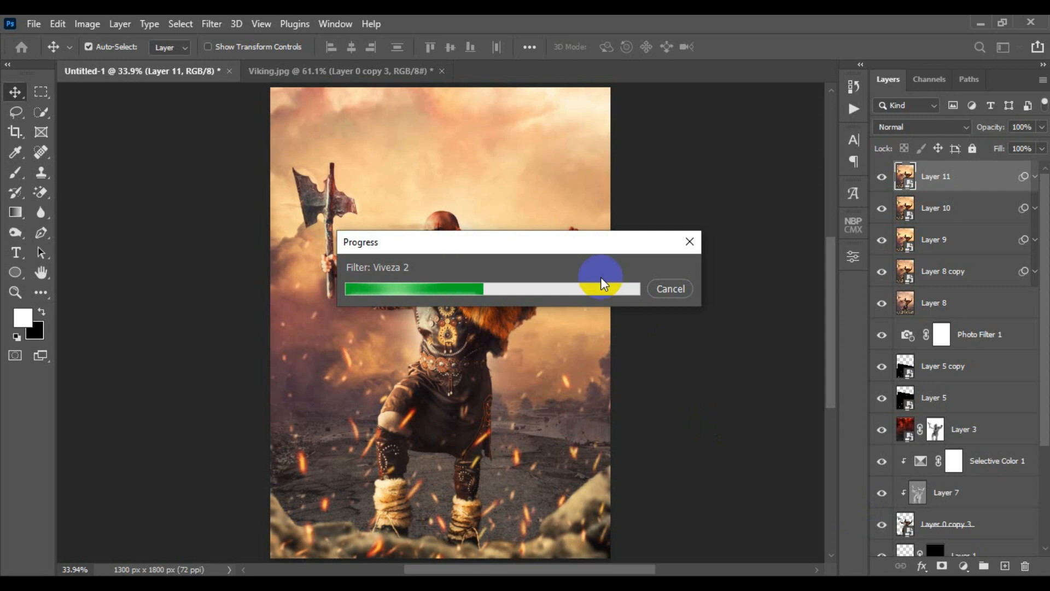
Stamp all visible layers above Layer 11, convert the new layer to a smart object and duplicate it.
{"action": "left_click", "coordinate": [1036, 178]}
{"action": "key", "text": "ctrl"}
{"action": "key", "text": "ctrl+shift+alt+e"}
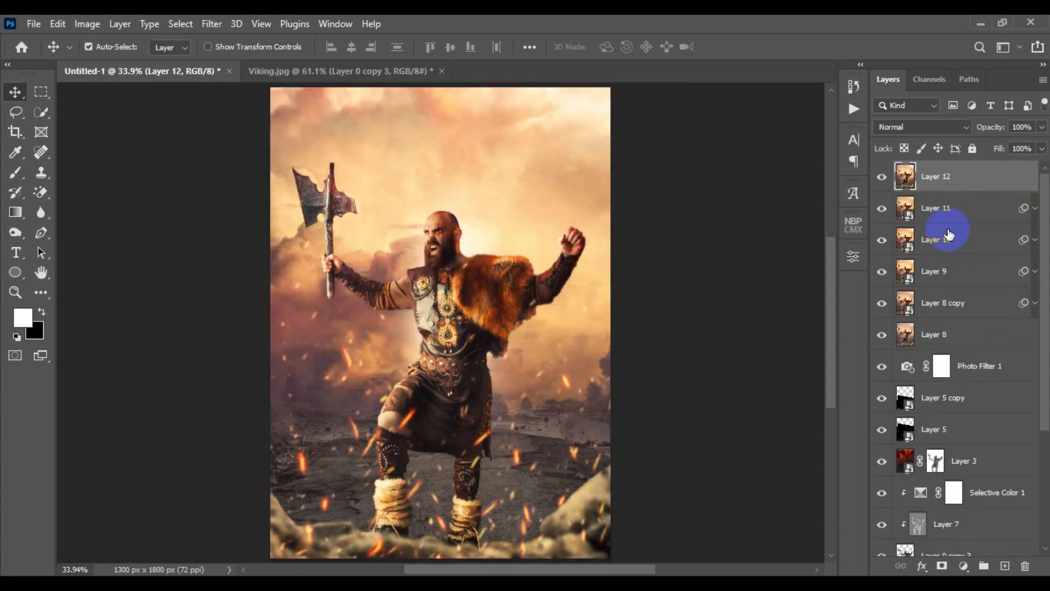
{"action": "right_click", "coordinate": [983, 175]}
{"action": "right_click", "coordinate": [667, 223]}
{"action": "right_click", "coordinate": [1006, 179]}
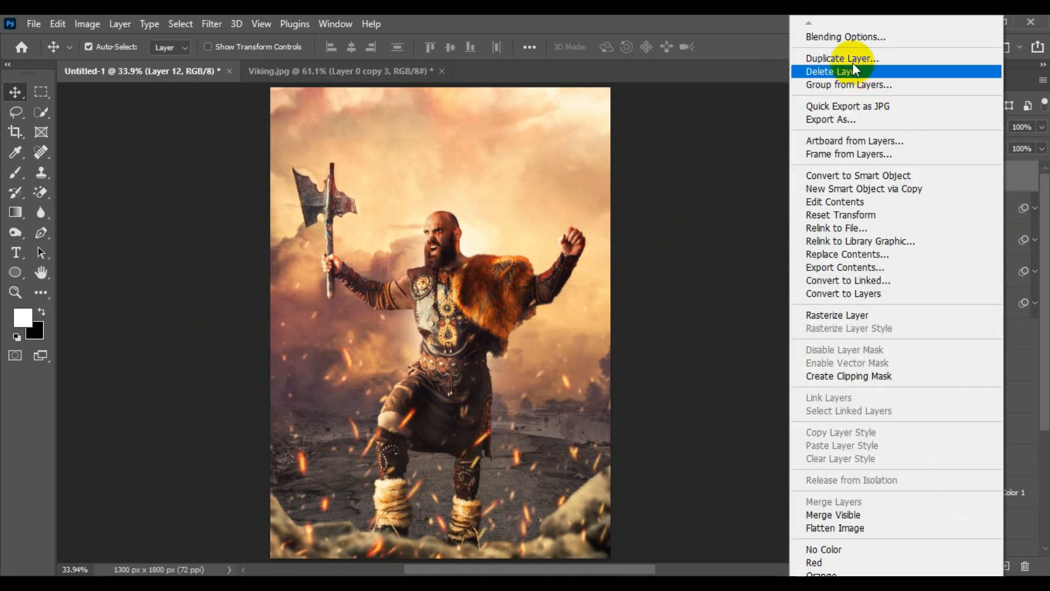
{"action": "left_click", "coordinate": [853, 58]}
{"action": "left_click", "coordinate": [661, 159]}
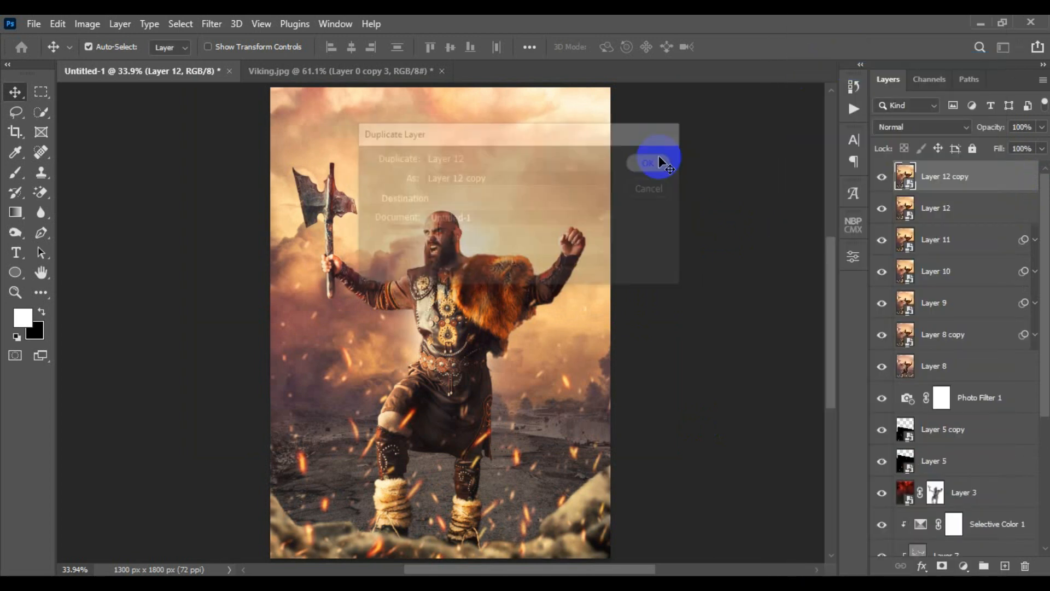
Apply a High Pass filter to Layer 12 copy.
{"action": "left_click", "coordinate": [212, 24]}
{"action": "mouse_move", "coordinate": [279, 356]}
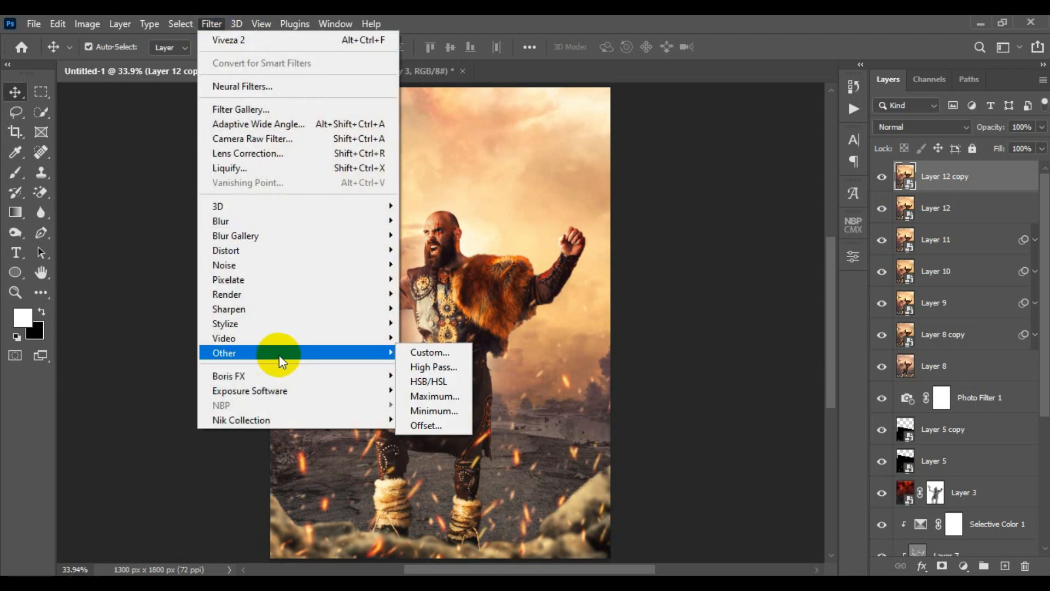
{"action": "left_click", "coordinate": [444, 371]}
{"action": "left_click", "coordinate": [617, 141]}
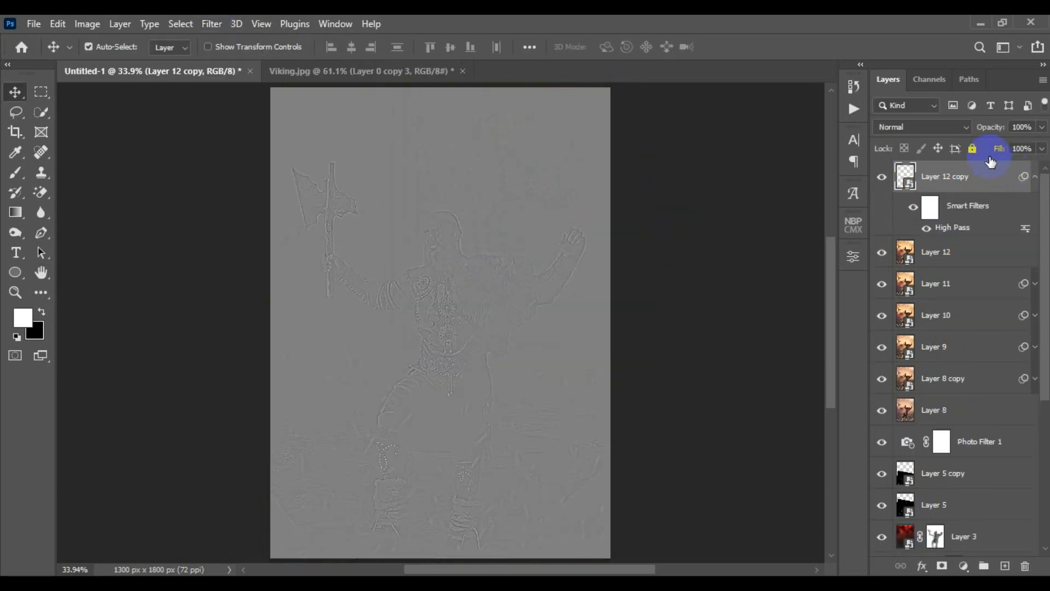
Blend Layer 12 copy in Linear Light at 40% opacity and 70% fill, and compare the image with and without it.
{"action": "left_click", "coordinate": [964, 127]}
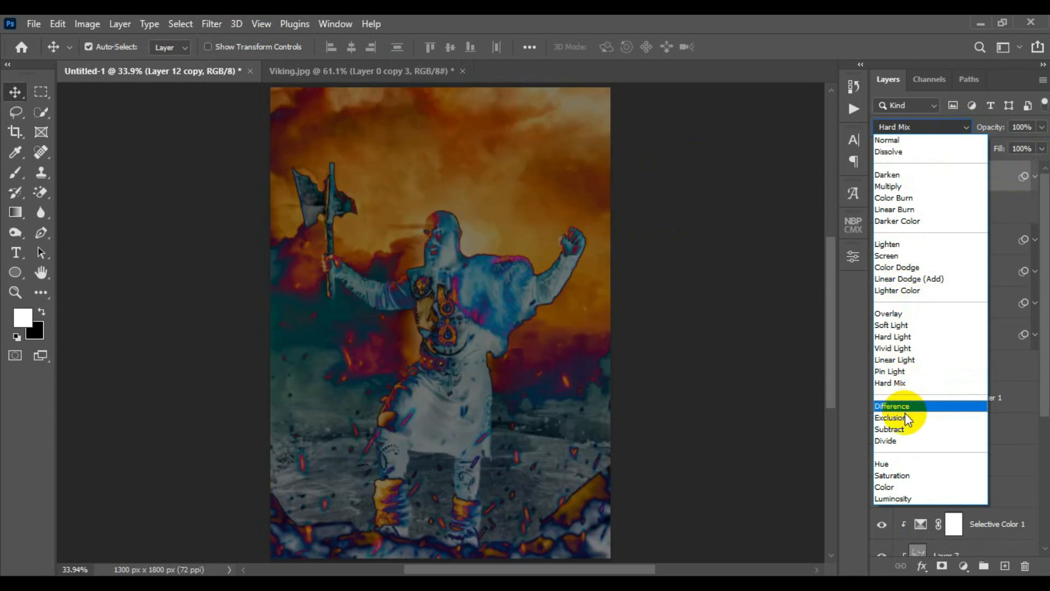
{"action": "left_click", "coordinate": [897, 359]}
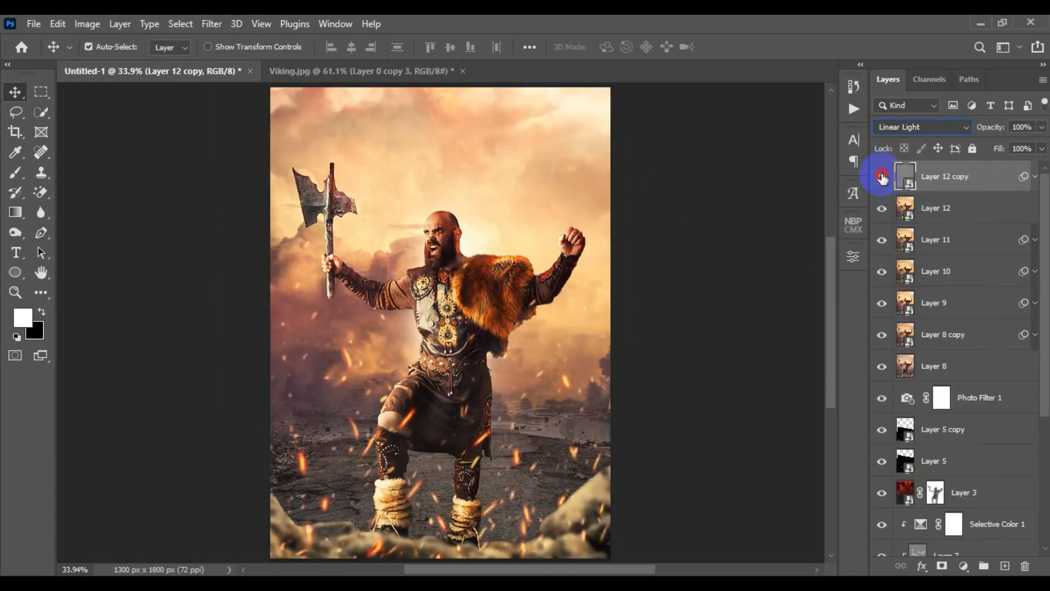
{"action": "mouse_move", "coordinate": [991, 129]}
{"action": "left_mouse_down"}
{"action": "mouse_move", "coordinate": [948, 129]}
{"action": "mouse_move", "coordinate": [983, 148]}
{"action": "left_mouse_up"}
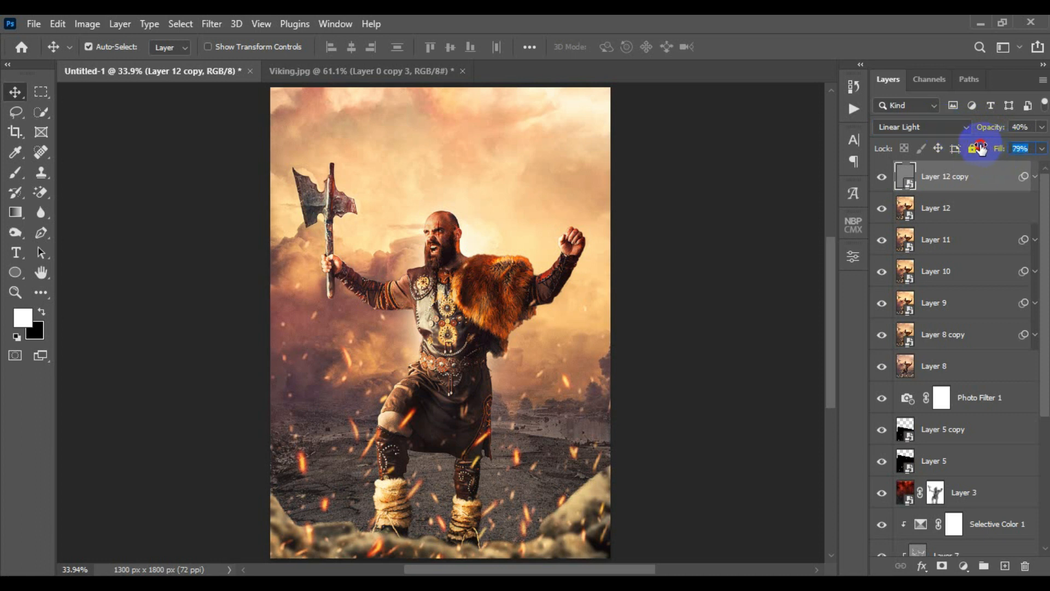
{"action": "left_click", "coordinate": [882, 178]}
{"action": "left_click", "coordinate": [882, 178]}
{"action": "left_click", "coordinate": [882, 177]}
{"action": "left_click", "coordinate": [882, 179]}
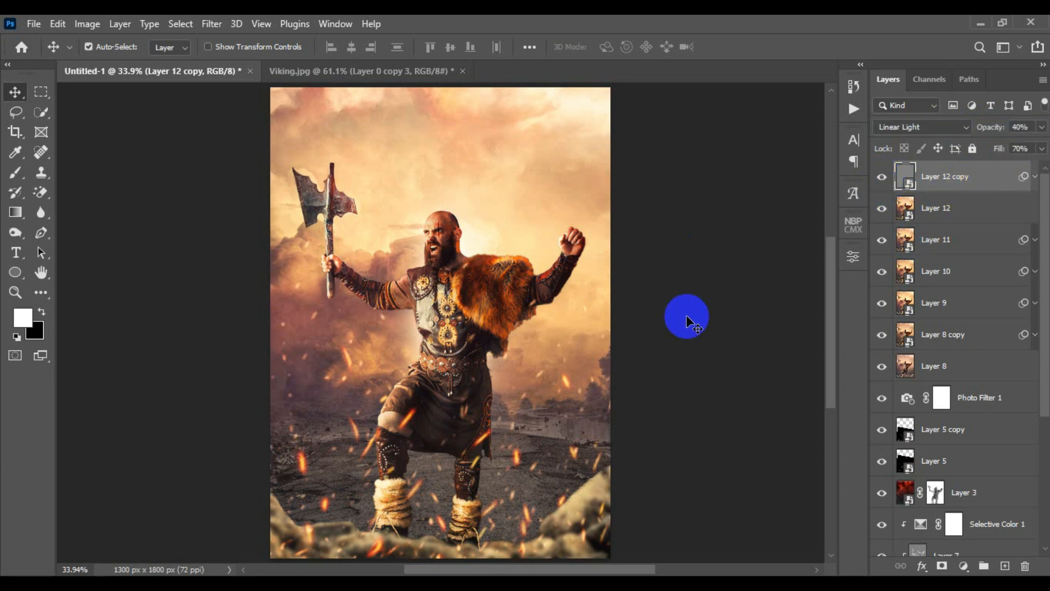
Stamp all visible layers above Layer 12 copy and convert the new layer to a smart object.
{"action": "key", "text": "ctrl+alt+shift+e"}
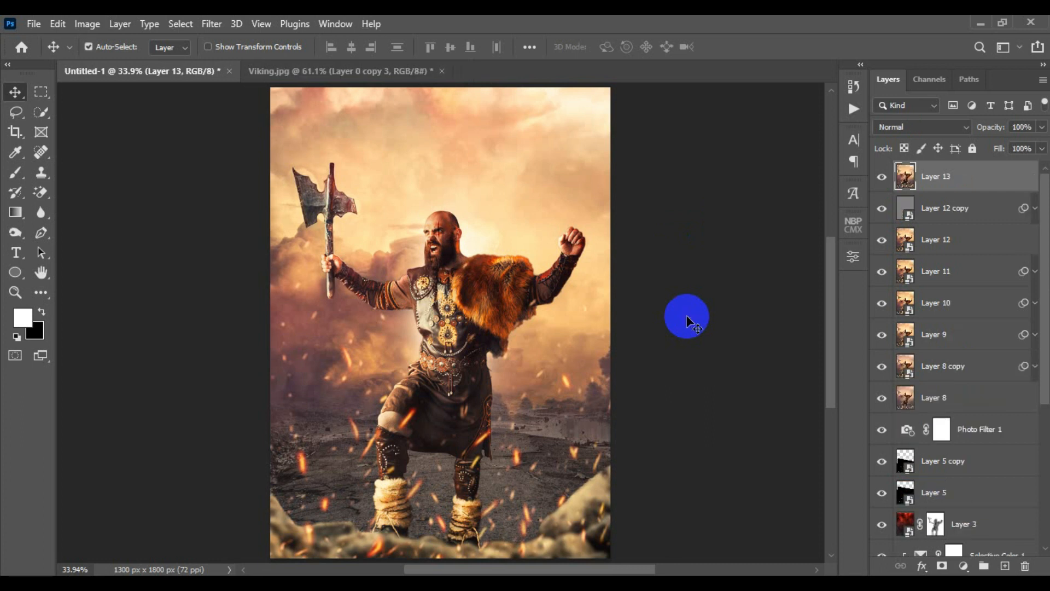
{"action": "right_click", "coordinate": [994, 178]}
{"action": "left_click", "coordinate": [860, 228]}
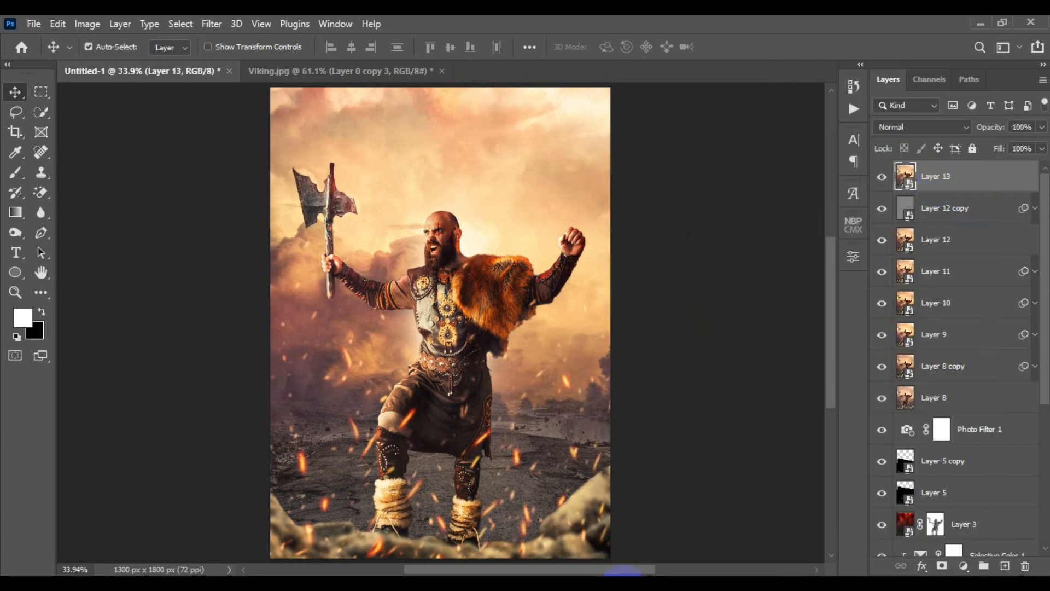
Start a Tilt-Shift blur on Layer 13 and set its blur to 12 px.
{"action": "left_click", "coordinate": [212, 24]}
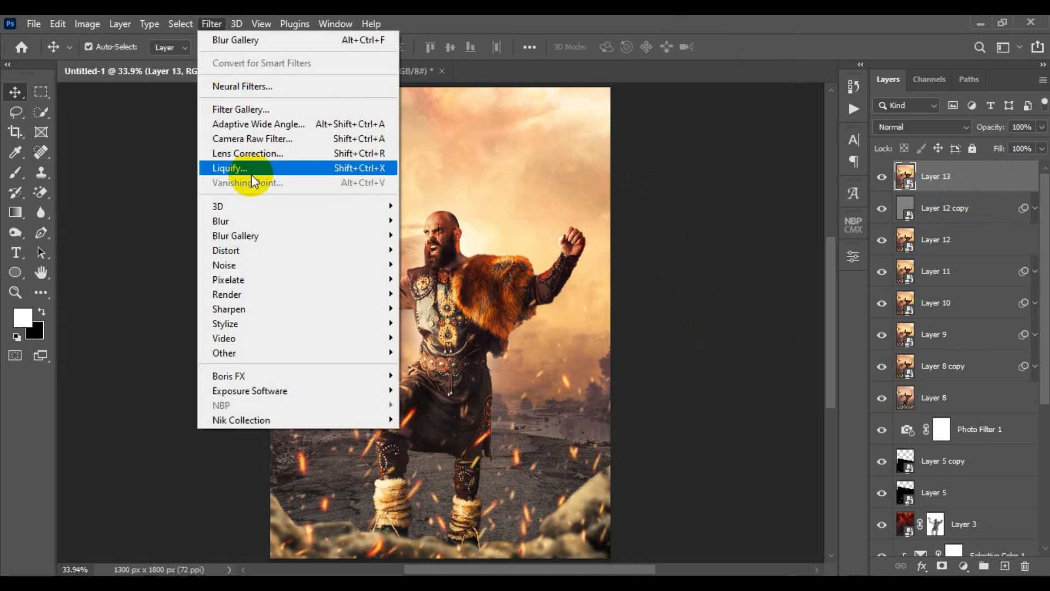
{"action": "mouse_move", "coordinate": [280, 235]}
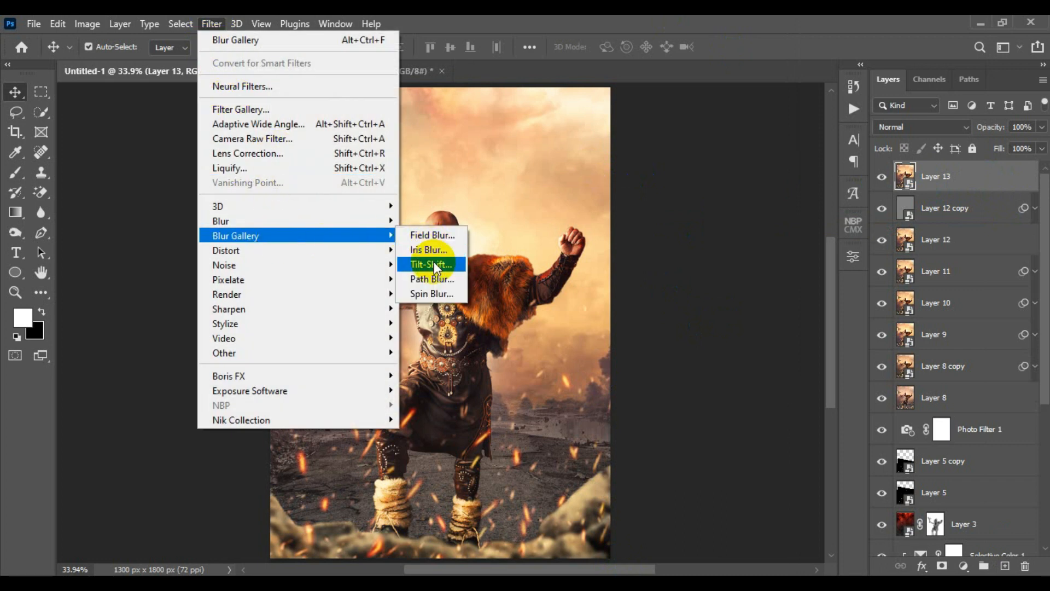
{"action": "left_click", "coordinate": [434, 264]}
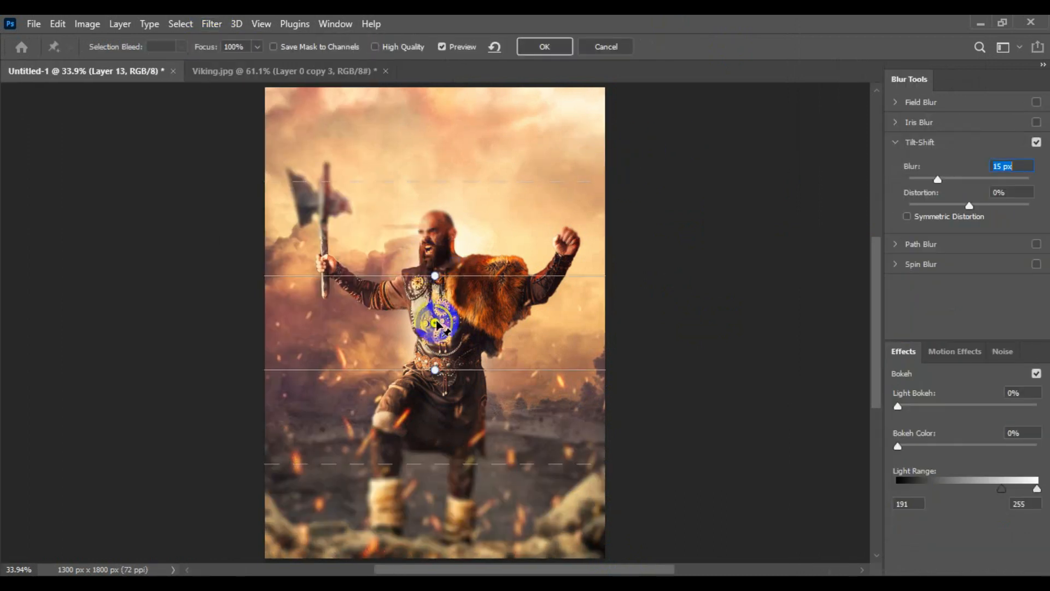
{"action": "left_click", "coordinate": [938, 181]}
{"action": "left_click_drag", "start_coordinate": [934, 183], "coordinate": [930, 182]}
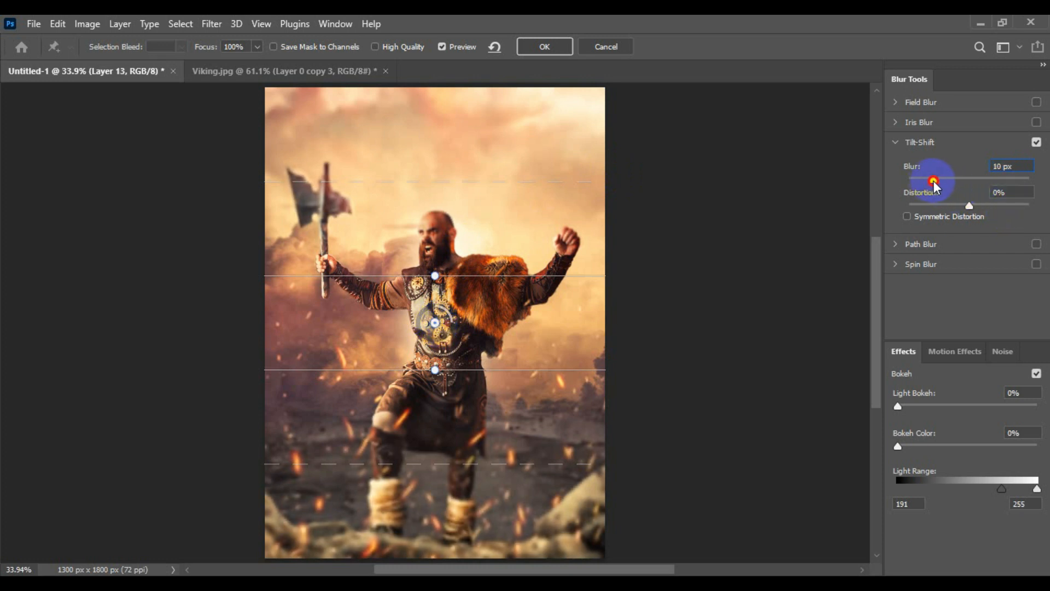
{"action": "type", "text": "12"}
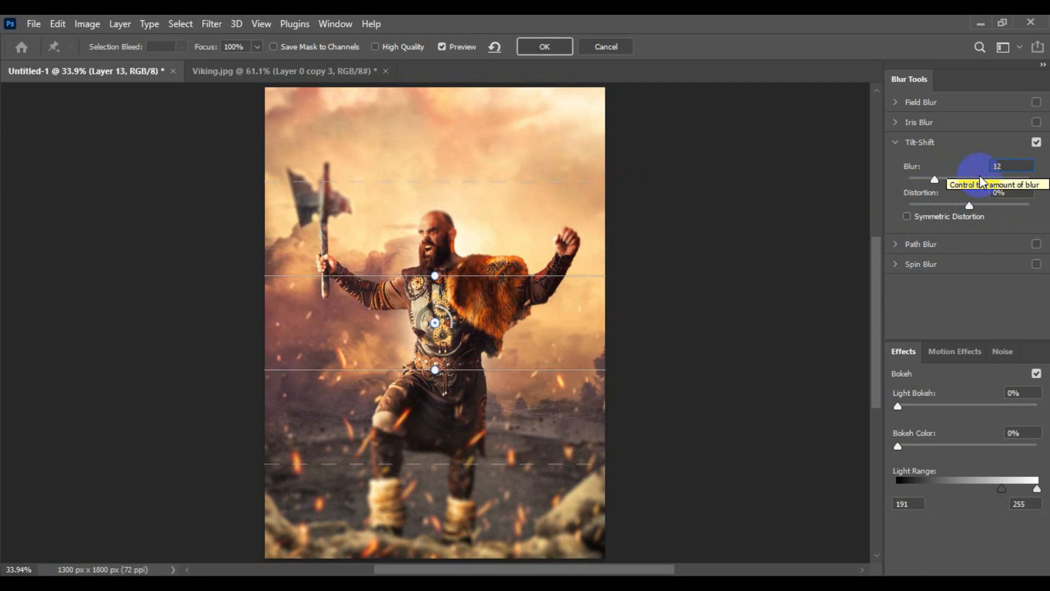
Move the tilt-shift focus band down to the warrior's boots and adjust its upper focus and blur transition lines.
{"action": "left_click_drag", "start_coordinate": [436, 324], "coordinate": [450, 519]}
{"action": "left_click_drag", "start_coordinate": [516, 389], "coordinate": [543, 90]}
{"action": "mouse_move", "coordinate": [544, 474]}
{"action": "left_mouse_down"}
{"action": "mouse_move", "coordinate": [544, 446]}
{"action": "mouse_move", "coordinate": [543, 476]}
{"action": "left_mouse_up"}
{"action": "mouse_move", "coordinate": [451, 523]}
{"action": "left_mouse_down"}
{"action": "mouse_move", "coordinate": [456, 559]}
{"action": "mouse_move", "coordinate": [463, 533]}
{"action": "left_mouse_up"}
{"action": "left_click_drag", "start_coordinate": [560, 98], "coordinate": [559, 187]}
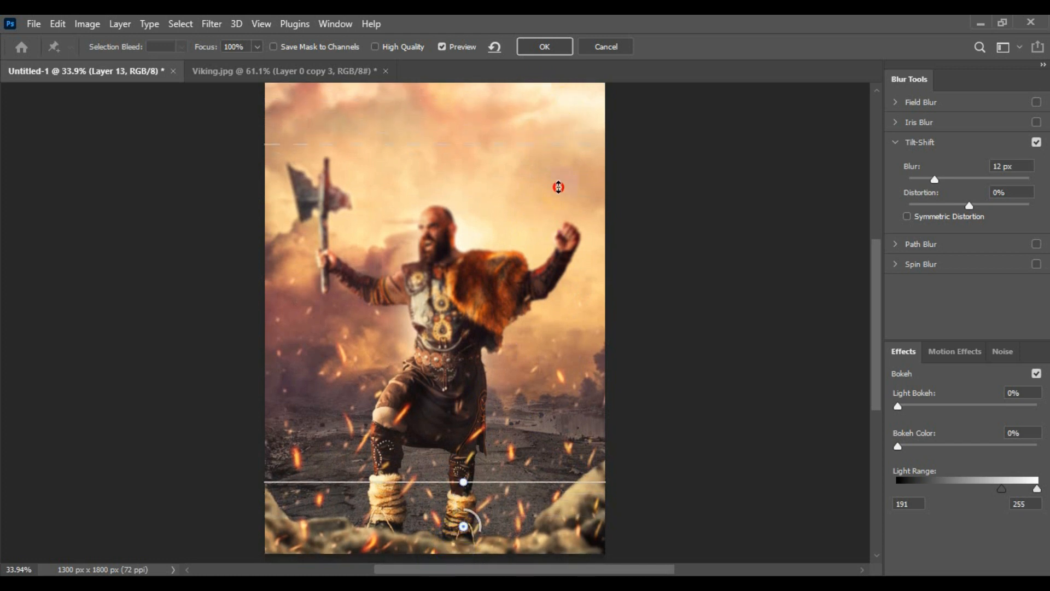
{"action": "mouse_move", "coordinate": [539, 482]}
{"action": "left_mouse_down"}
{"action": "mouse_move", "coordinate": [539, 453]}
{"action": "mouse_move", "coordinate": [520, 474]}
{"action": "left_mouse_up"}
Lower the tilt-shift focus band to the image's bottom edge, bring its upper transition lines down, and apply the blur.
{"action": "key", "text": "ctrl+minus"}
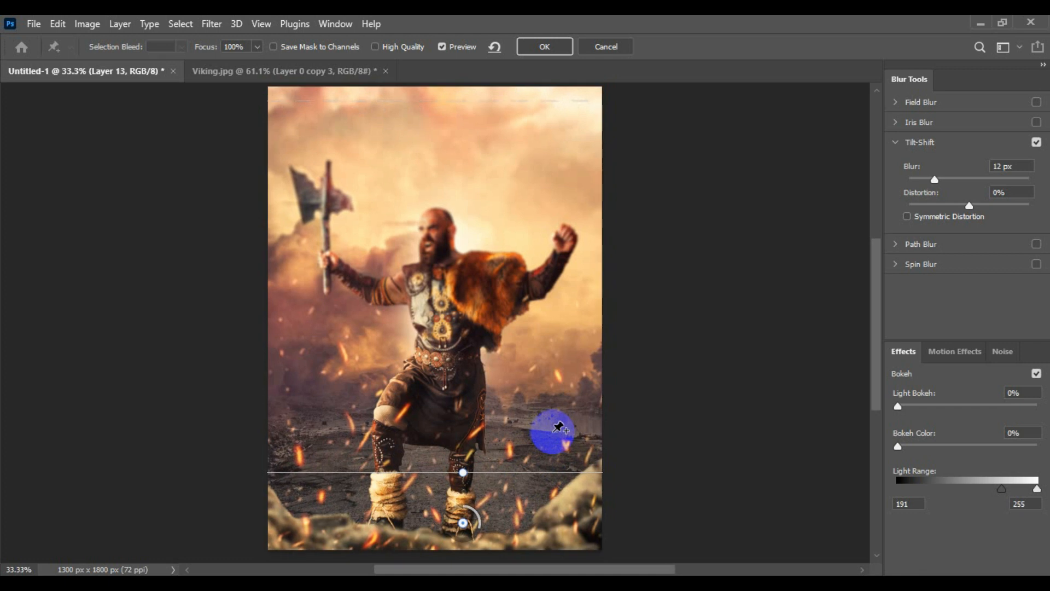
{"action": "key", "text": "ctrl+minus"}
{"action": "left_click_drag", "start_coordinate": [457, 474], "coordinate": [476, 491]}
{"action": "scroll", "coordinate": [573, 305], "scroll_direction": "down", "scroll_amount": 2}
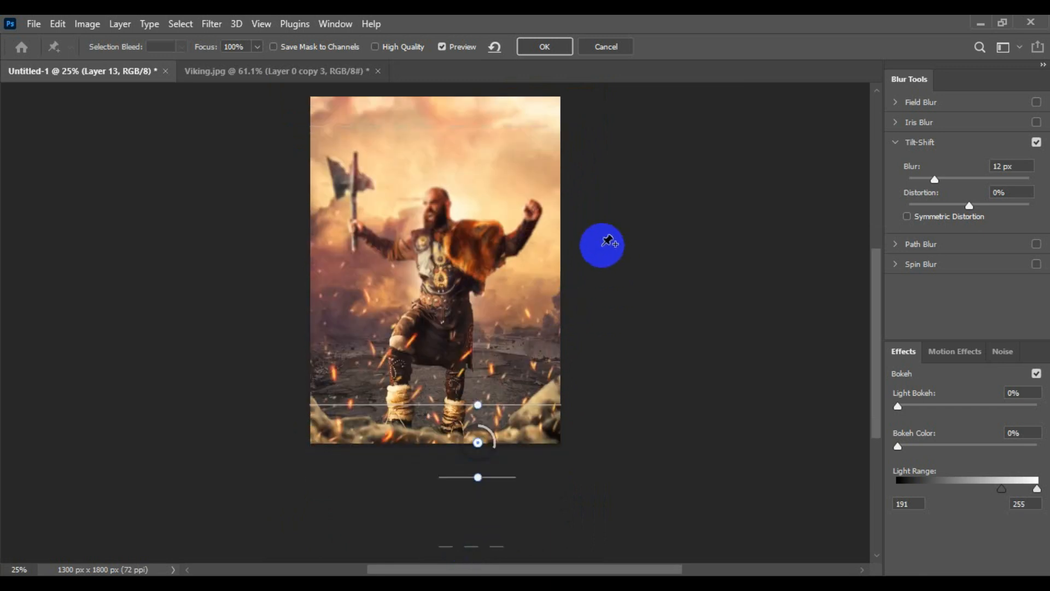
{"action": "left_click_drag", "start_coordinate": [530, 149], "coordinate": [530, 182]}
{"action": "left_click_drag", "start_coordinate": [540, 405], "coordinate": [539, 422]}
{"action": "left_click", "coordinate": [478, 443]}
{"action": "left_click_drag", "start_coordinate": [478, 443], "coordinate": [480, 481]}
{"action": "scroll", "coordinate": [554, 408], "scroll_direction": "up", "scroll_amount": 5}
{"action": "scroll", "coordinate": [547, 397], "scroll_direction": "down", "scroll_amount": 3}
{"action": "scroll", "coordinate": [550, 389], "scroll_direction": "up", "scroll_amount": 1}
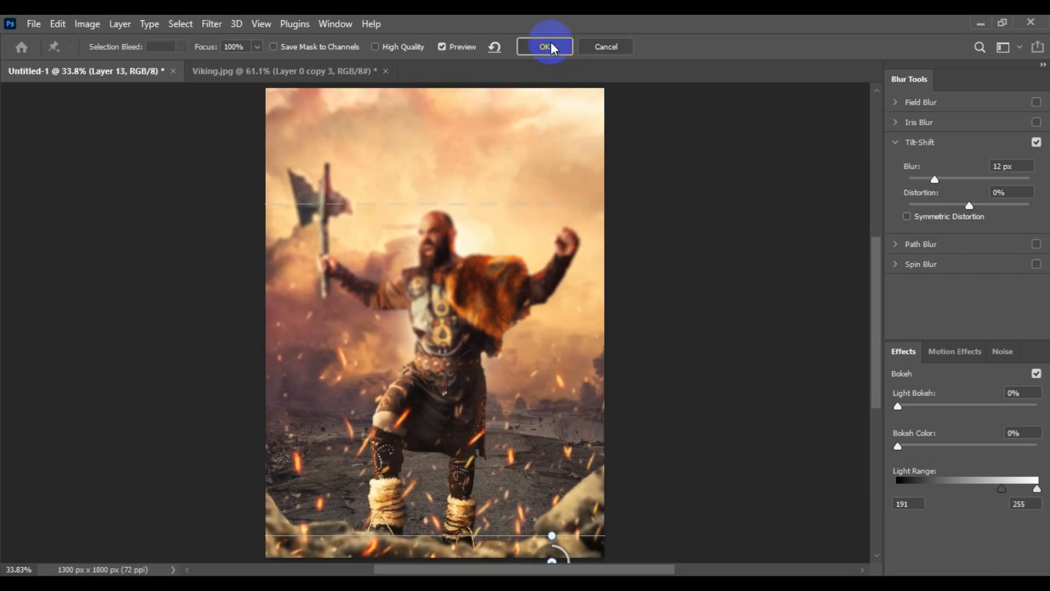
{"action": "left_click", "coordinate": [601, 127]}
{"action": "key", "text": "Return"}
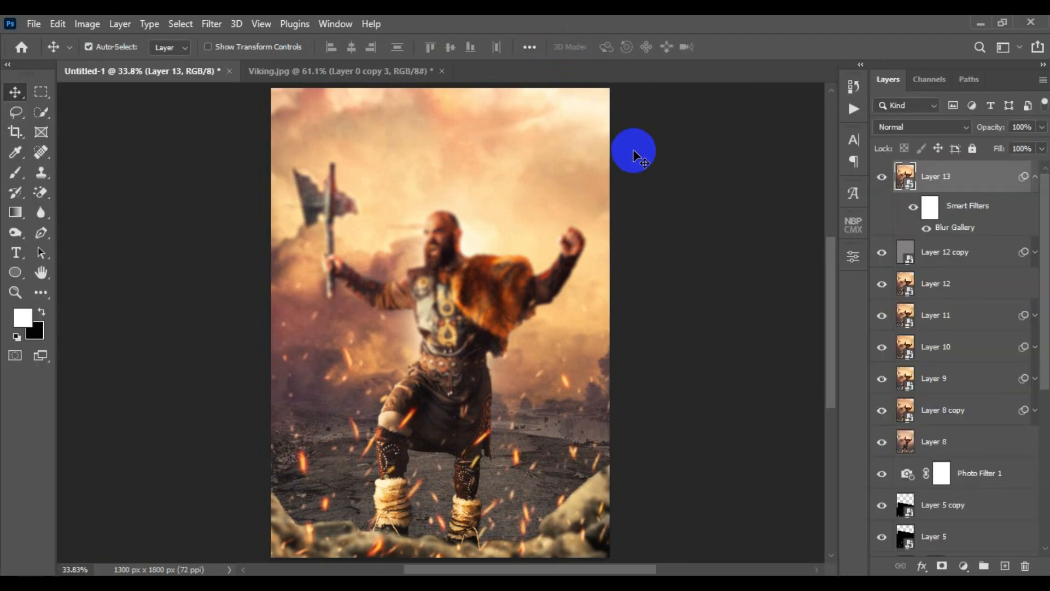
Set Layer 13 to 66% opacity, add a layer mask, and ready the Brush tool with black at 80% opacity.
{"action": "mouse_move", "coordinate": [992, 127]}
{"action": "left_mouse_down"}
{"action": "mouse_move", "coordinate": [975, 128]}
{"action": "mouse_move", "coordinate": [989, 127]}
{"action": "left_mouse_up"}
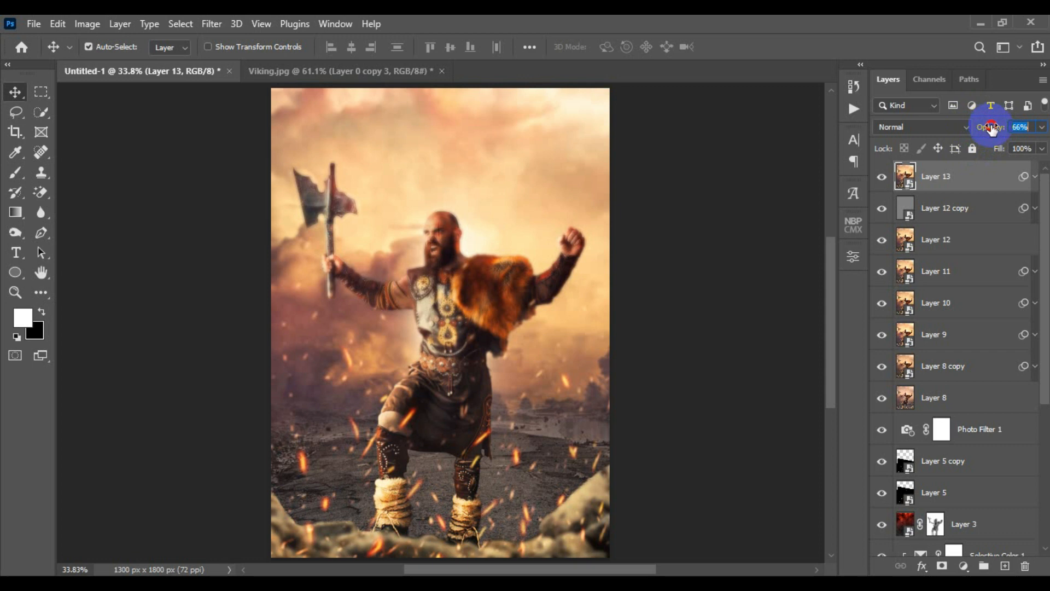
{"action": "left_click", "coordinate": [942, 566]}
{"action": "key", "text": "x"}
{"action": "left_click", "coordinate": [19, 174]}
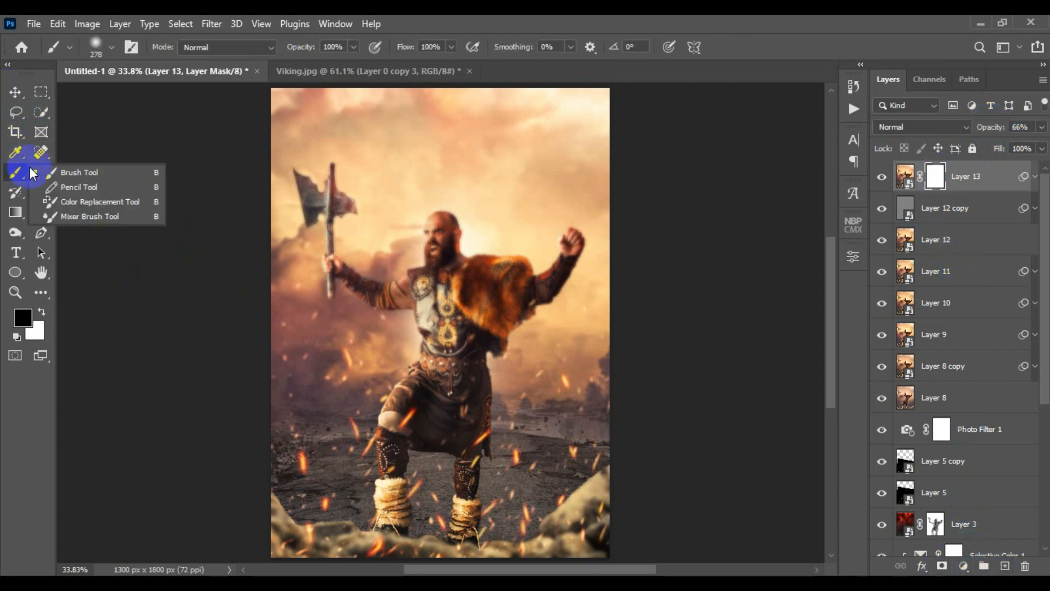
{"action": "left_click", "coordinate": [82, 171]}
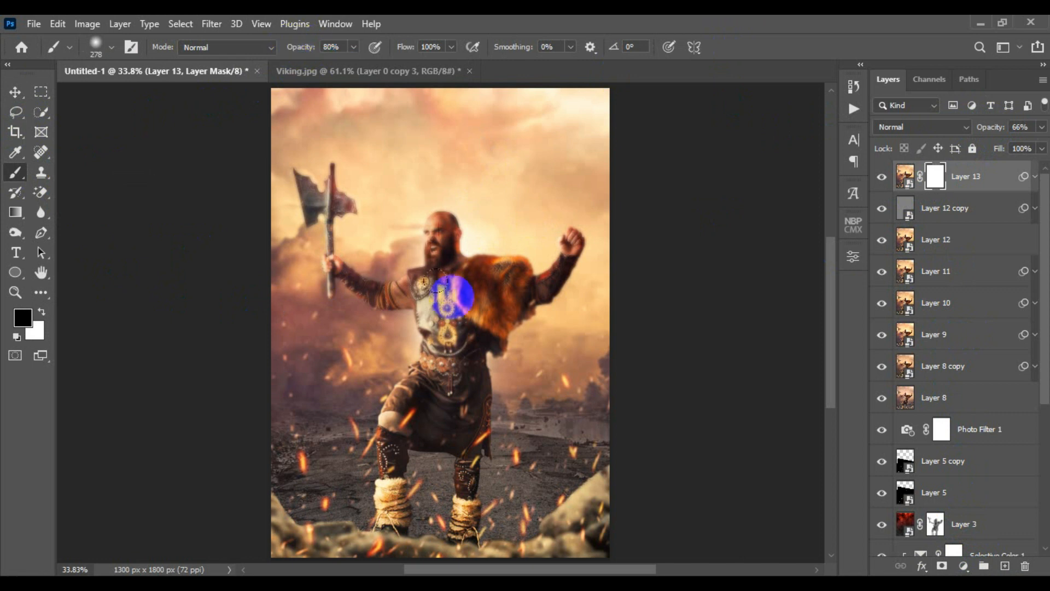
Paint black on Layer 13's mask with a smaller soft brush to remove the blur from the warrior's torso.
{"action": "key", "text": "["}
{"action": "key", "text": "["}
{"action": "key", "text": "["}
{"action": "key", "text": "["}
{"action": "mouse_move", "coordinate": [437, 255]}
{"action": "left_mouse_down"}
{"action": "mouse_move", "coordinate": [449, 303]}
{"action": "mouse_move", "coordinate": [483, 276]}
{"action": "mouse_move", "coordinate": [511, 292]}
{"action": "mouse_move", "coordinate": [488, 346]}
{"action": "mouse_move", "coordinate": [508, 392]}
{"action": "left_mouse_up"}
Shrink the brush to 86 px and mask the blur off the warrior's head, fur cape, and both arms.
{"action": "scroll", "coordinate": [453, 285], "scroll_direction": "up", "scroll_amount": 5}
{"action": "key", "text": "["}
{"action": "key", "text": "["}
{"action": "key", "text": "["}
{"action": "key", "text": "["}
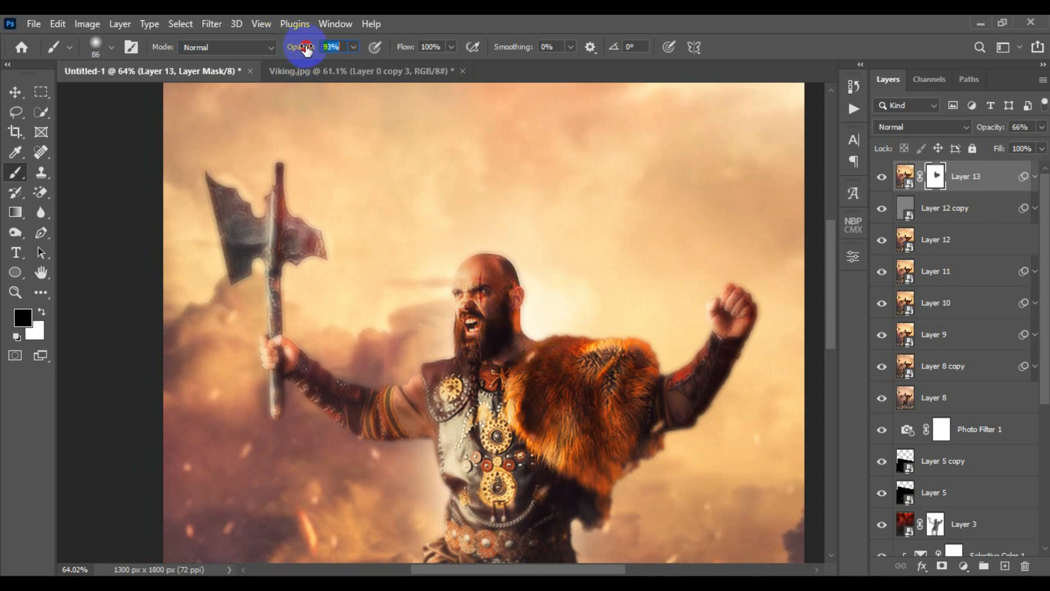
{"action": "left_click_drag", "start_coordinate": [306, 49], "coordinate": [300, 49]}
{"action": "mouse_move", "coordinate": [491, 294]}
{"action": "left_mouse_down"}
{"action": "mouse_move", "coordinate": [500, 270]}
{"action": "mouse_move", "coordinate": [504, 311]}
{"action": "mouse_move", "coordinate": [498, 278]}
{"action": "mouse_move", "coordinate": [471, 275]}
{"action": "mouse_move", "coordinate": [468, 350]}
{"action": "mouse_move", "coordinate": [500, 302]}
{"action": "mouse_move", "coordinate": [543, 353]}
{"action": "mouse_move", "coordinate": [609, 357]}
{"action": "mouse_move", "coordinate": [544, 340]}
{"action": "mouse_move", "coordinate": [555, 311]}
{"action": "mouse_move", "coordinate": [580, 301]}
{"action": "mouse_move", "coordinate": [601, 313]}
{"action": "mouse_move", "coordinate": [554, 389]}
{"action": "mouse_move", "coordinate": [528, 386]}
{"action": "mouse_move", "coordinate": [643, 312]}
{"action": "mouse_move", "coordinate": [679, 243]}
{"action": "mouse_move", "coordinate": [693, 270]}
{"action": "mouse_move", "coordinate": [676, 246]}
{"action": "mouse_move", "coordinate": [664, 257]}
{"action": "mouse_move", "coordinate": [668, 276]}
{"action": "mouse_move", "coordinate": [680, 270]}
{"action": "mouse_move", "coordinate": [669, 312]}
{"action": "mouse_move", "coordinate": [640, 350]}
{"action": "mouse_move", "coordinate": [615, 350]}
{"action": "left_mouse_up"}
{"action": "left_click_drag", "start_coordinate": [625, 310], "coordinate": [664, 242]}
{"action": "mouse_move", "coordinate": [658, 262]}
{"action": "left_mouse_down"}
{"action": "mouse_move", "coordinate": [649, 298]}
{"action": "mouse_move", "coordinate": [580, 384]}
{"action": "mouse_move", "coordinate": [567, 347]}
{"action": "mouse_move", "coordinate": [520, 301]}
{"action": "mouse_move", "coordinate": [516, 235]}
{"action": "mouse_move", "coordinate": [521, 320]}
{"action": "mouse_move", "coordinate": [565, 357]}
{"action": "left_mouse_up"}
{"action": "mouse_move", "coordinate": [507, 225]}
{"action": "left_mouse_down"}
{"action": "mouse_move", "coordinate": [464, 296]}
{"action": "mouse_move", "coordinate": [490, 278]}
{"action": "mouse_move", "coordinate": [500, 238]}
{"action": "mouse_move", "coordinate": [476, 294]}
{"action": "mouse_move", "coordinate": [440, 304]}
{"action": "mouse_move", "coordinate": [452, 309]}
{"action": "mouse_move", "coordinate": [400, 315]}
{"action": "mouse_move", "coordinate": [316, 280]}
{"action": "left_mouse_up"}
Raise the brush opacity to 100% and mask the blur off the warrior's axe arm and its gripping hand.
{"action": "left_click_drag", "start_coordinate": [292, 47], "coordinate": [301, 47]}
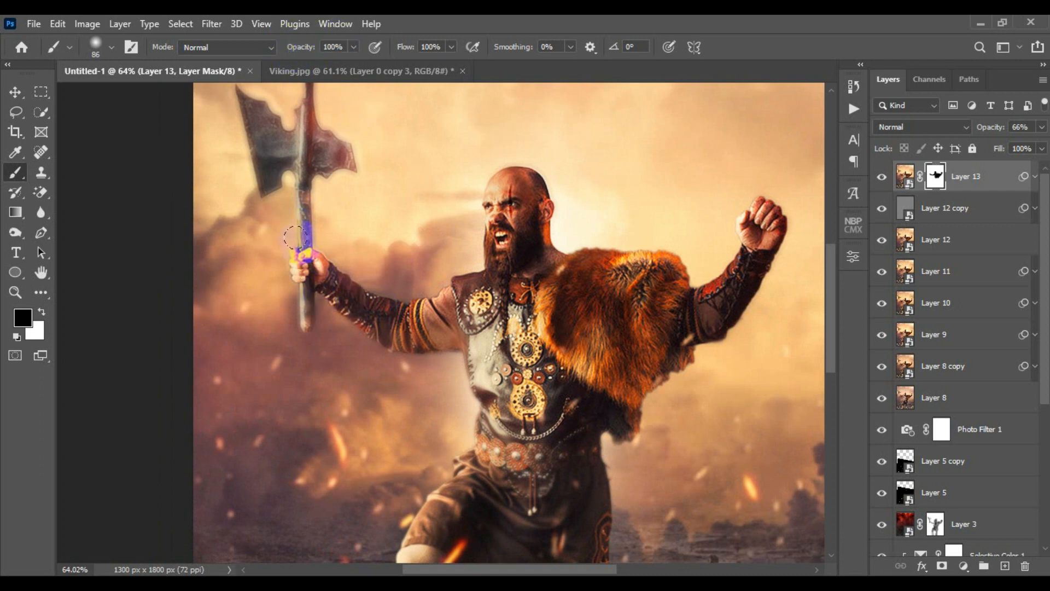
{"action": "mouse_move", "coordinate": [395, 333]}
{"action": "left_mouse_down"}
{"action": "mouse_move", "coordinate": [469, 336]}
{"action": "mouse_move", "coordinate": [471, 315]}
{"action": "left_mouse_up"}
{"action": "left_click_drag", "start_coordinate": [482, 304], "coordinate": [457, 325]}
{"action": "mouse_move", "coordinate": [438, 330]}
{"action": "left_mouse_down"}
{"action": "mouse_move", "coordinate": [277, 285]}
{"action": "mouse_move", "coordinate": [280, 337]}
{"action": "mouse_move", "coordinate": [286, 289]}
{"action": "left_mouse_up"}
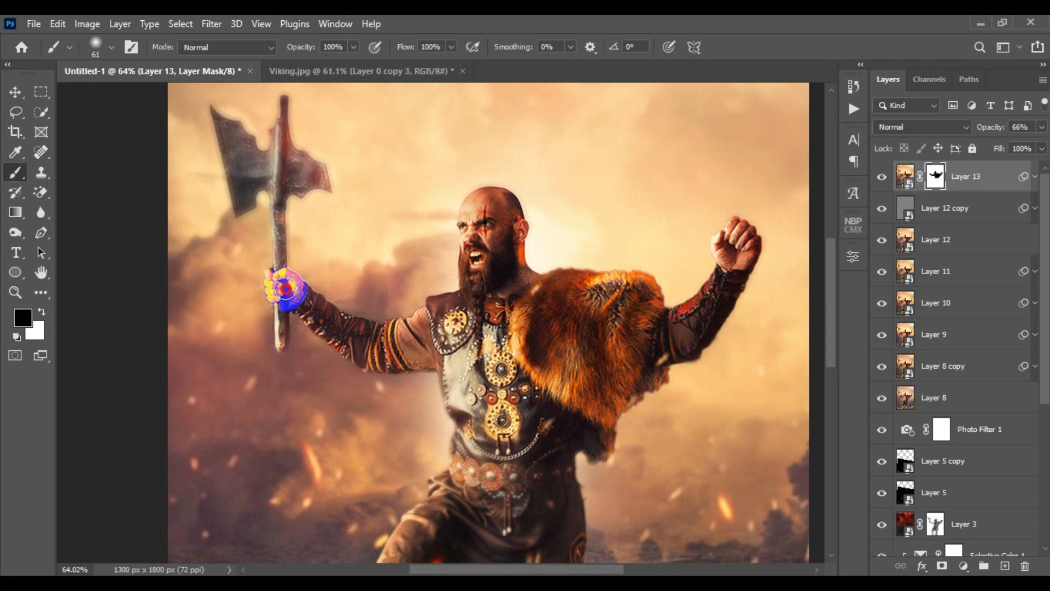
Lower the brush opacity to 90% and mask the blur off the axe handle and blades with the 61 px brush.
{"action": "left_click_drag", "start_coordinate": [301, 46], "coordinate": [281, 46]}
{"action": "left_click_drag", "start_coordinate": [277, 197], "coordinate": [280, 154]}
{"action": "scroll", "coordinate": [279, 149], "scroll_direction": "up", "scroll_amount": 2}
{"action": "mouse_move", "coordinate": [292, 200]}
{"action": "left_mouse_down"}
{"action": "mouse_move", "coordinate": [322, 220]}
{"action": "mouse_move", "coordinate": [290, 222]}
{"action": "left_mouse_up"}
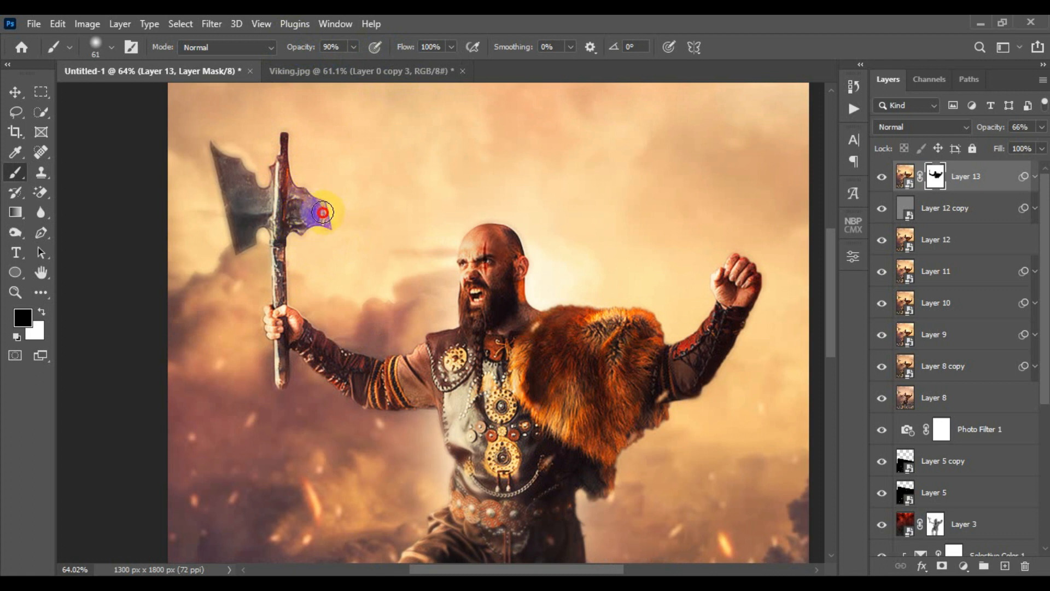
{"action": "mouse_move", "coordinate": [248, 189]}
{"action": "left_mouse_down"}
{"action": "mouse_move", "coordinate": [218, 153]}
{"action": "mouse_move", "coordinate": [258, 195]}
{"action": "left_mouse_up"}
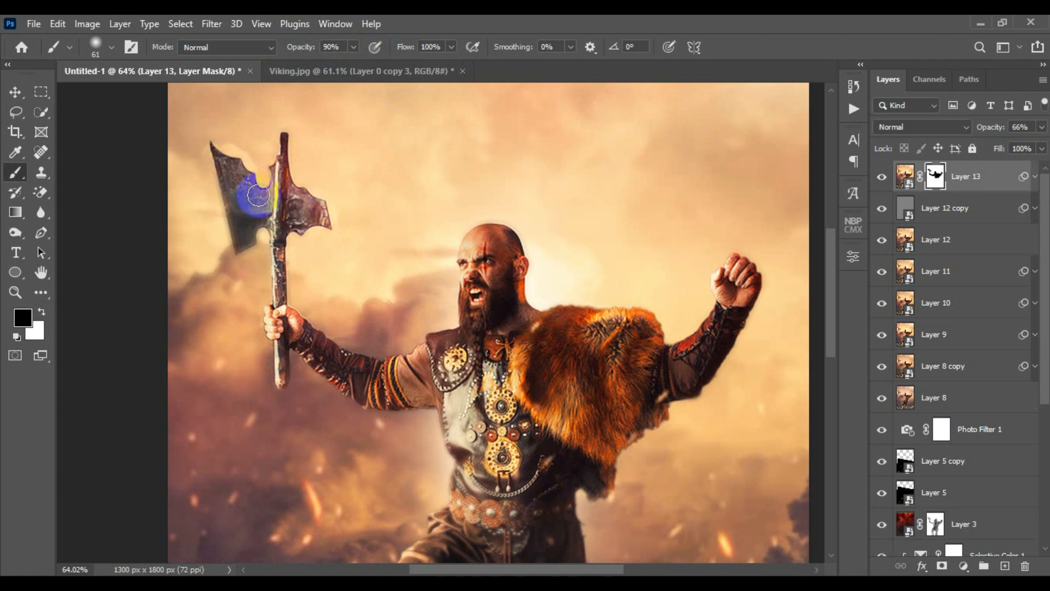
Restore the mask around the axe blade's outer edge with white, then refine the blade and handle with black.
{"action": "key", "text": "x"}
{"action": "left_click_drag", "start_coordinate": [227, 156], "coordinate": [242, 147]}
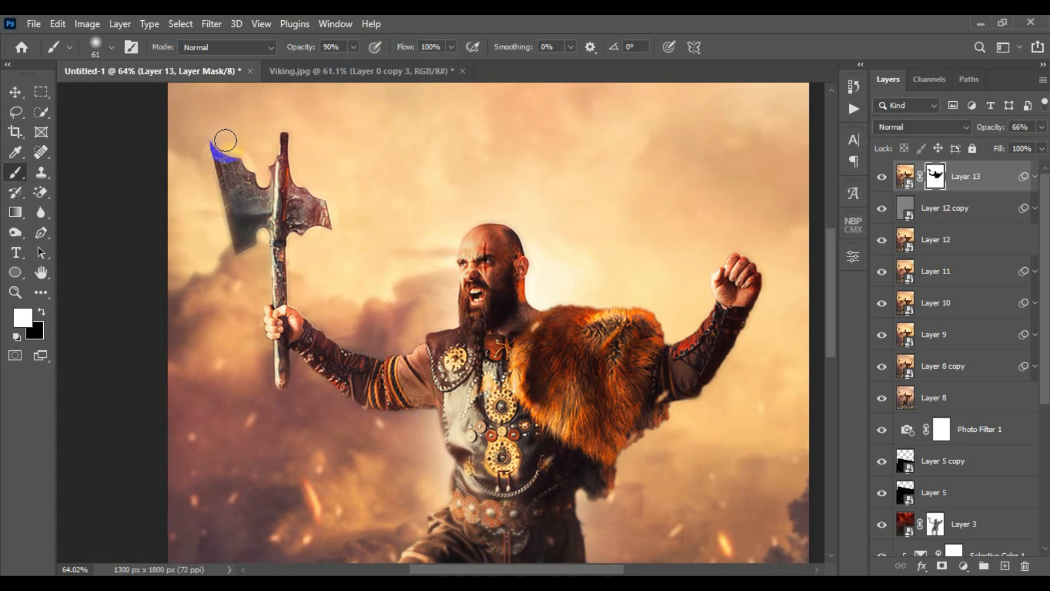
{"action": "mouse_move", "coordinate": [252, 192]}
{"action": "left_mouse_down"}
{"action": "mouse_move", "coordinate": [240, 242]}
{"action": "mouse_move", "coordinate": [212, 153]}
{"action": "mouse_move", "coordinate": [234, 231]}
{"action": "mouse_move", "coordinate": [258, 207]}
{"action": "mouse_move", "coordinate": [282, 231]}
{"action": "mouse_move", "coordinate": [281, 277]}
{"action": "mouse_move", "coordinate": [282, 262]}
{"action": "mouse_move", "coordinate": [291, 239]}
{"action": "left_mouse_up"}
{"action": "key", "text": "x"}
{"action": "mouse_move", "coordinate": [227, 159]}
{"action": "left_mouse_down"}
{"action": "mouse_move", "coordinate": [239, 230]}
{"action": "mouse_move", "coordinate": [292, 199]}
{"action": "mouse_move", "coordinate": [287, 304]}
{"action": "mouse_move", "coordinate": [312, 300]}
{"action": "mouse_move", "coordinate": [376, 345]}
{"action": "mouse_move", "coordinate": [329, 305]}
{"action": "mouse_move", "coordinate": [382, 307]}
{"action": "left_mouse_up"}
{"action": "key", "text": "ctrl+minus"}
{"action": "key", "text": "ctrl+minus"}
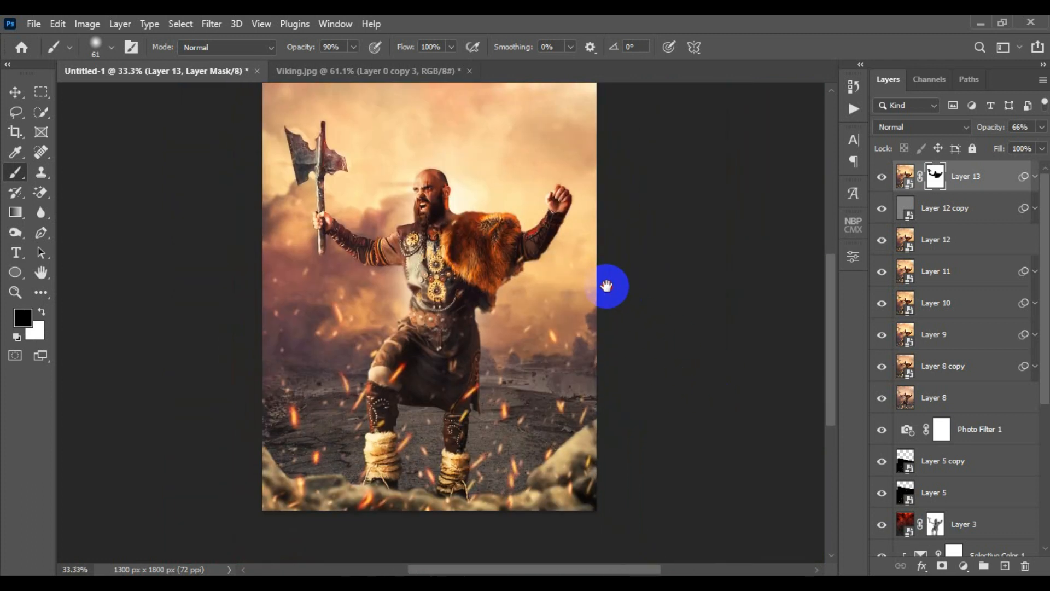
Load Layer 0 copy 3's outline as a selection and ready a 205 px brush at 100% opacity for Layer 13's mask.
{"action": "scroll", "coordinate": [935, 492], "scroll_direction": "down", "scroll_amount": 5}
{"action": "left_click", "coordinate": [907, 461], "text": "ctrl"}
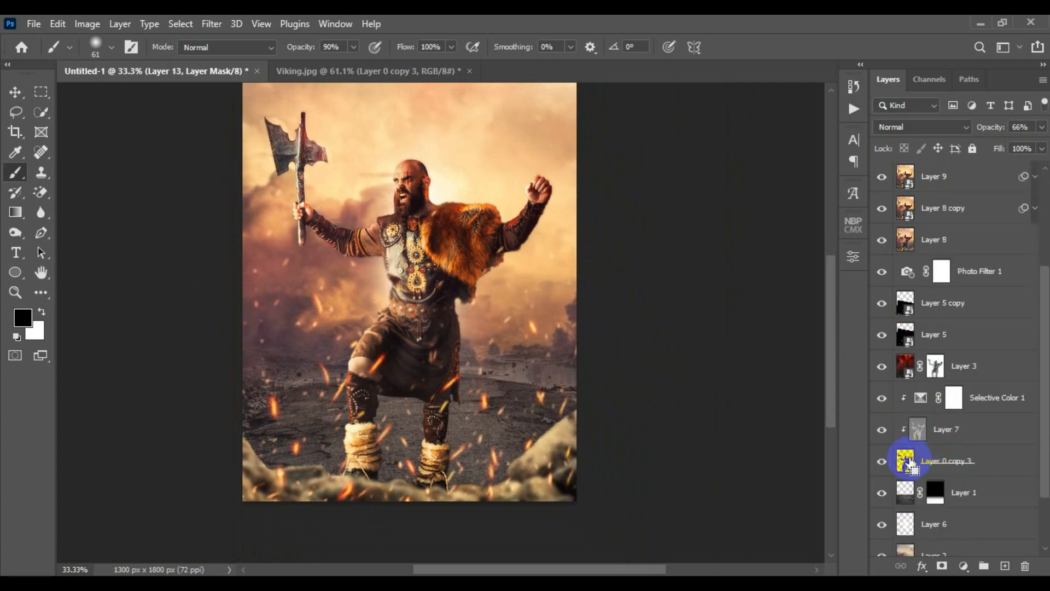
{"action": "scroll", "coordinate": [516, 342], "scroll_direction": "up", "scroll_amount": 2}
{"action": "left_click_drag", "start_coordinate": [392, 312], "coordinate": [436, 306]}
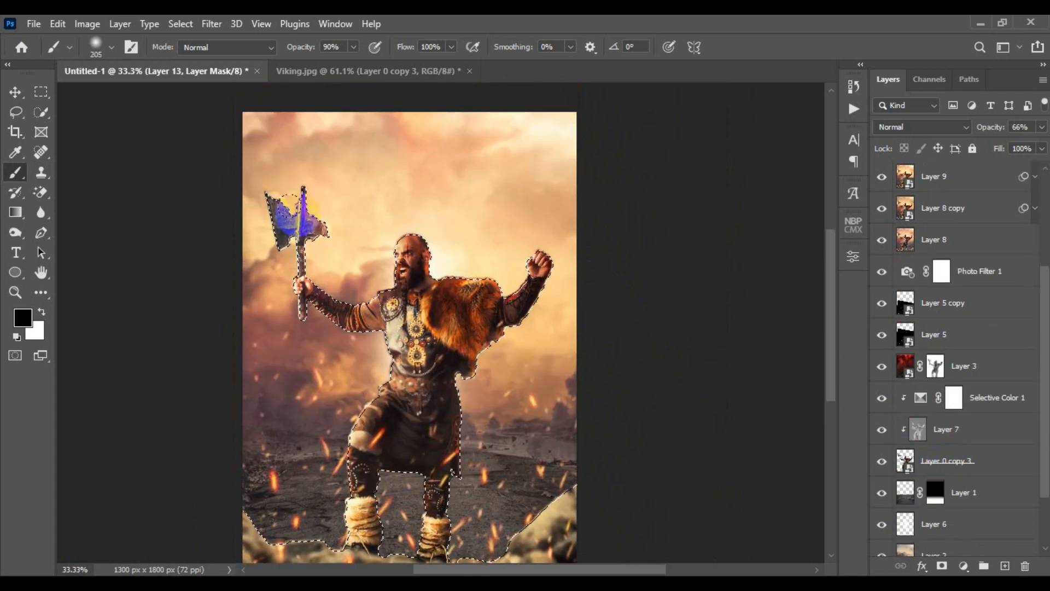
{"action": "left_click_drag", "start_coordinate": [287, 43], "coordinate": [309, 47]}
{"action": "left_click", "coordinate": [421, 52]}
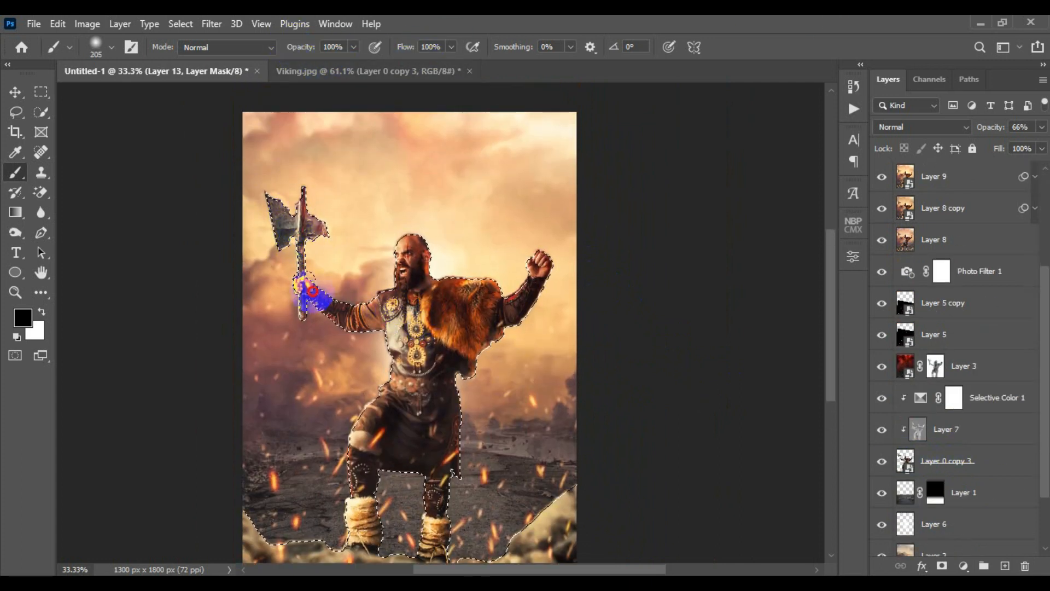
Paint black inside the selection over the rest of the warrior on Layer 13's mask, and deselect.
{"action": "left_click_drag", "start_coordinate": [417, 370], "coordinate": [438, 341]}
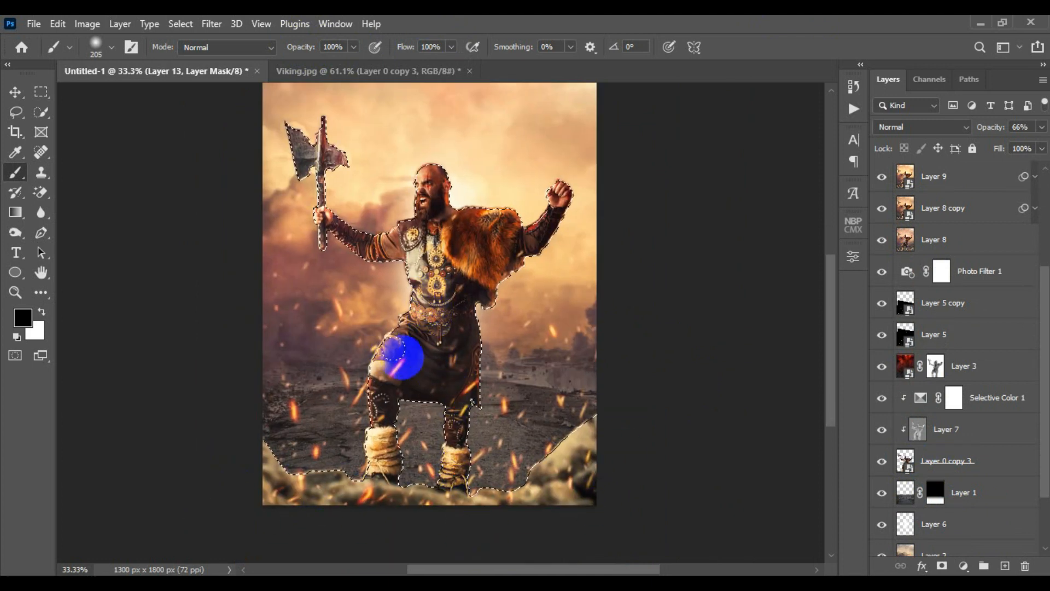
{"action": "scroll", "coordinate": [386, 342], "scroll_direction": "up", "scroll_amount": 1}
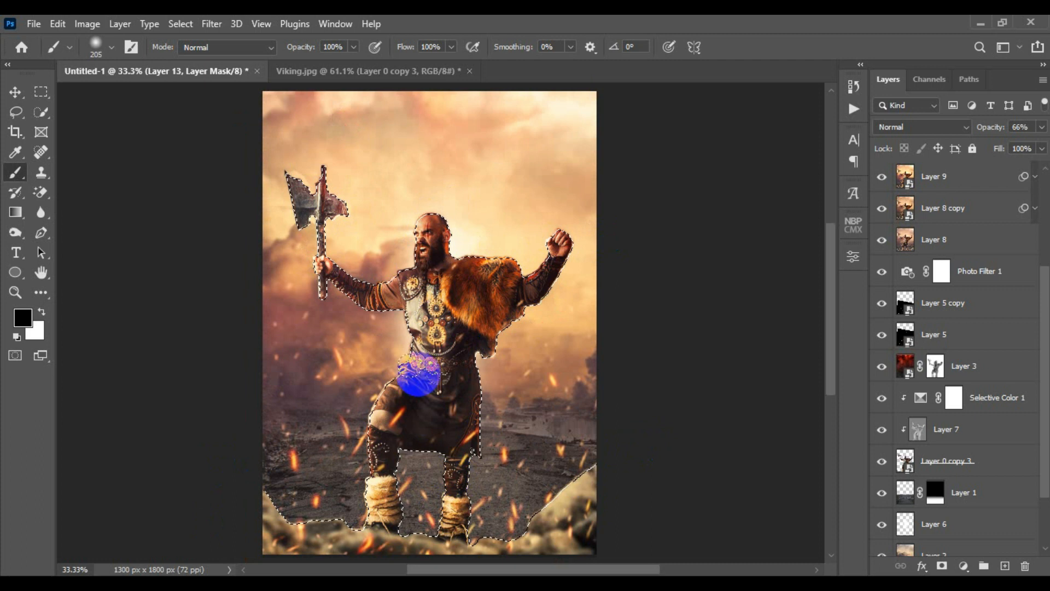
{"action": "scroll", "coordinate": [417, 376], "scroll_direction": "up", "scroll_amount": 1}
{"action": "key", "text": "ctrl+d"}
{"action": "key", "text": "v"}
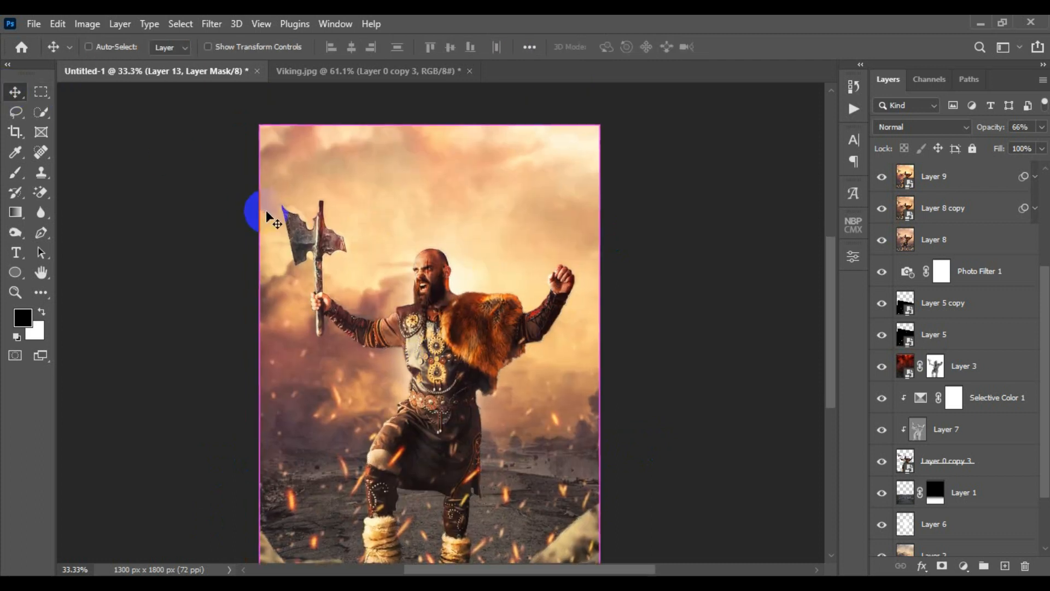
{"action": "key", "text": "ctrl+minus"}
{"action": "key", "text": "ctrl+0"}
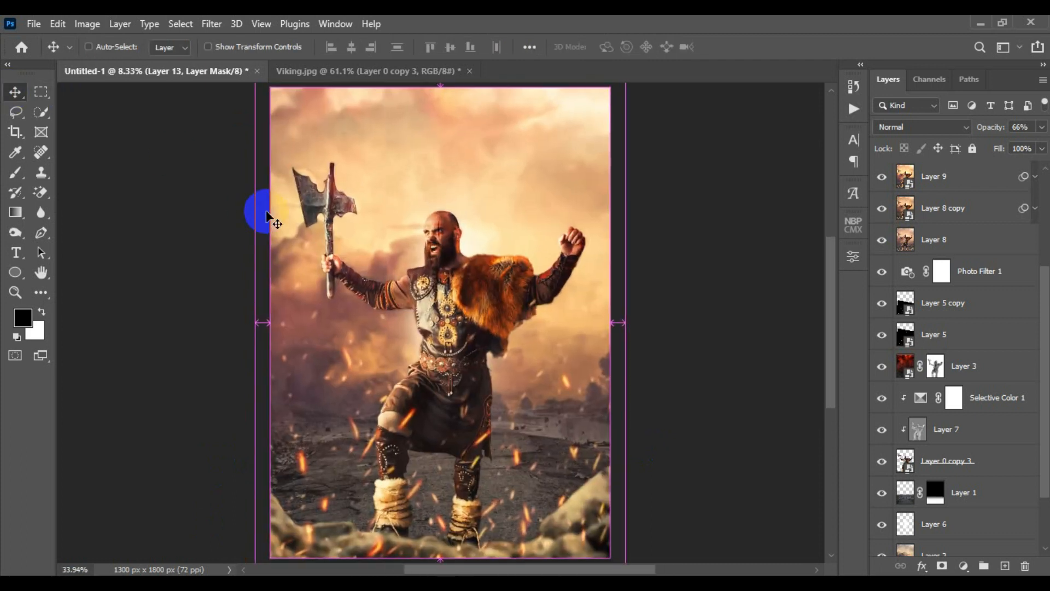
Compare the image with Layer 9 hidden and shown, and examine the smart filters applied to it.
{"action": "left_click", "coordinate": [961, 180]}
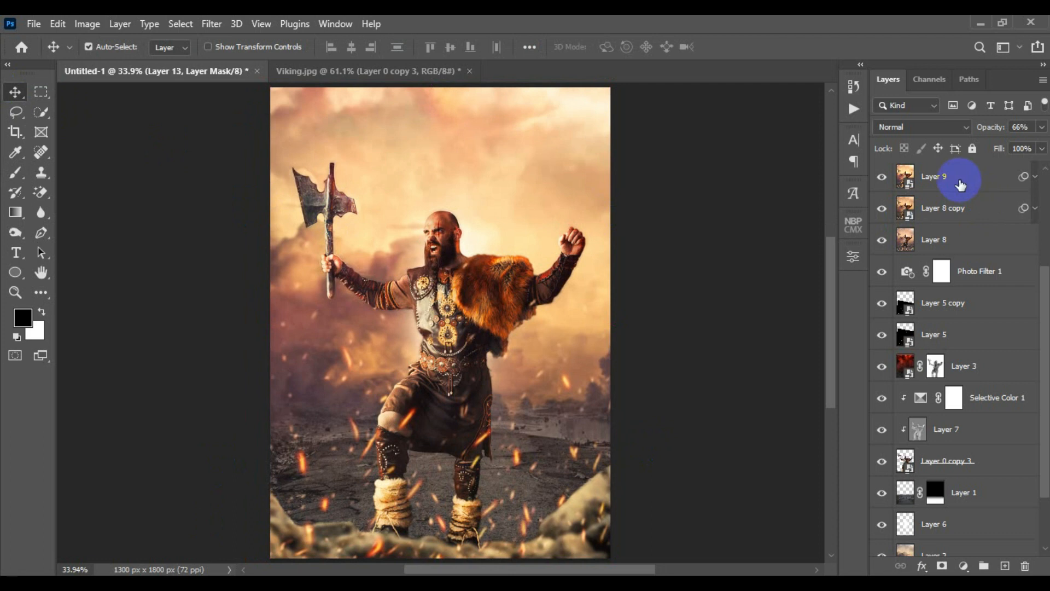
{"action": "left_click", "coordinate": [881, 180]}
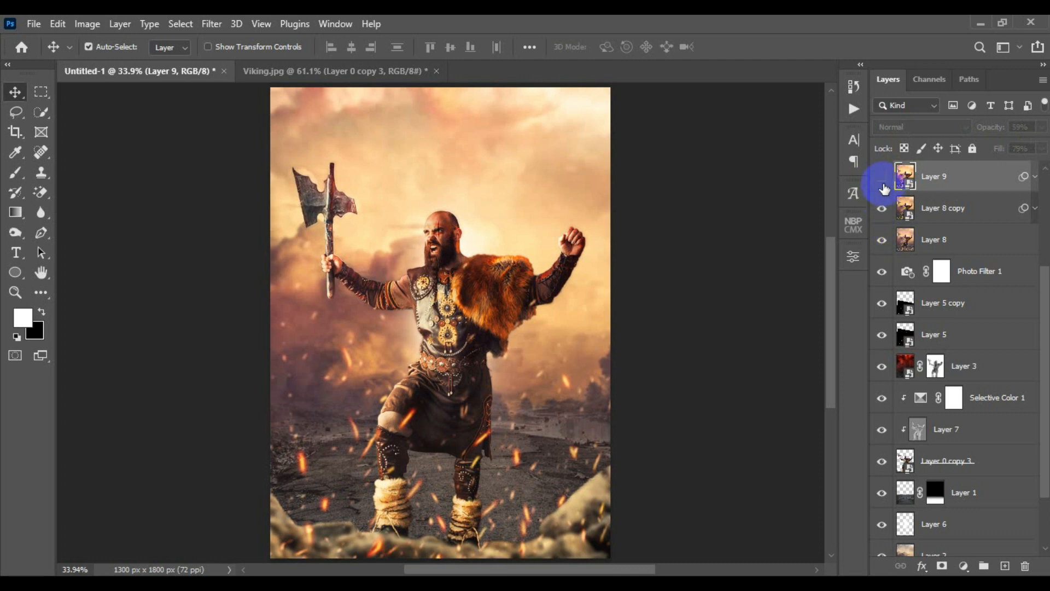
{"action": "left_click", "coordinate": [1034, 177]}
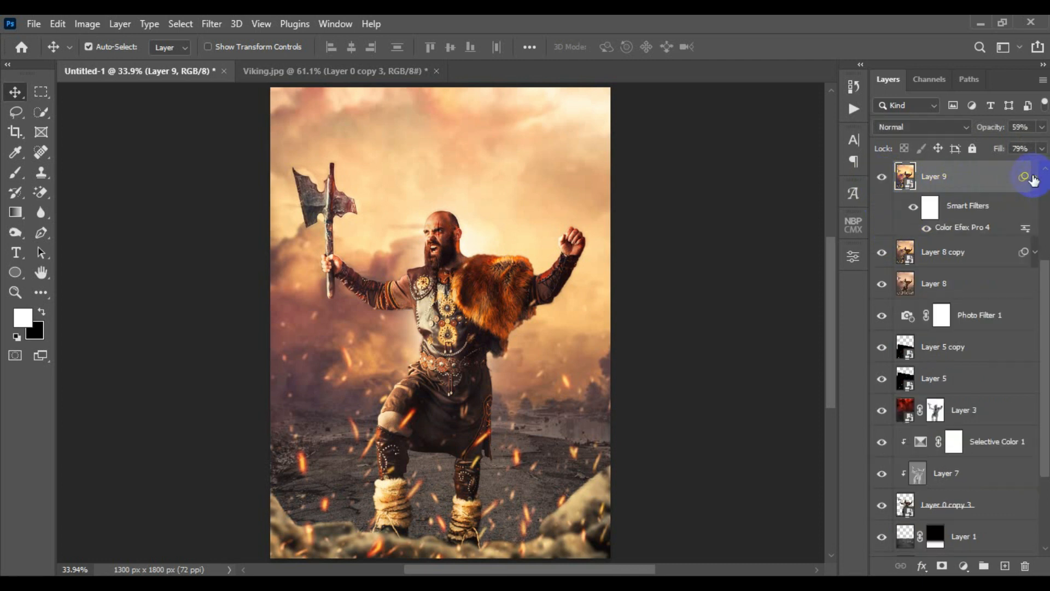
{"action": "left_click", "coordinate": [1034, 178]}
{"action": "left_click", "coordinate": [1034, 177]}
{"action": "left_click", "coordinate": [1034, 177]}
{"action": "left_click", "coordinate": [882, 176]}
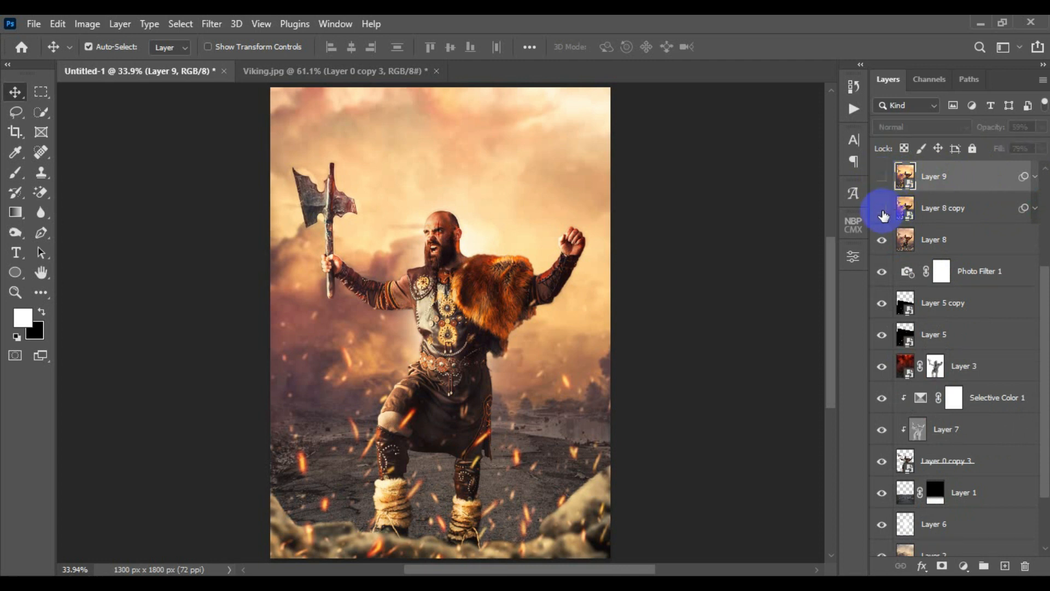
{"action": "left_click", "coordinate": [881, 176]}
{"action": "left_click", "coordinate": [1028, 177]}
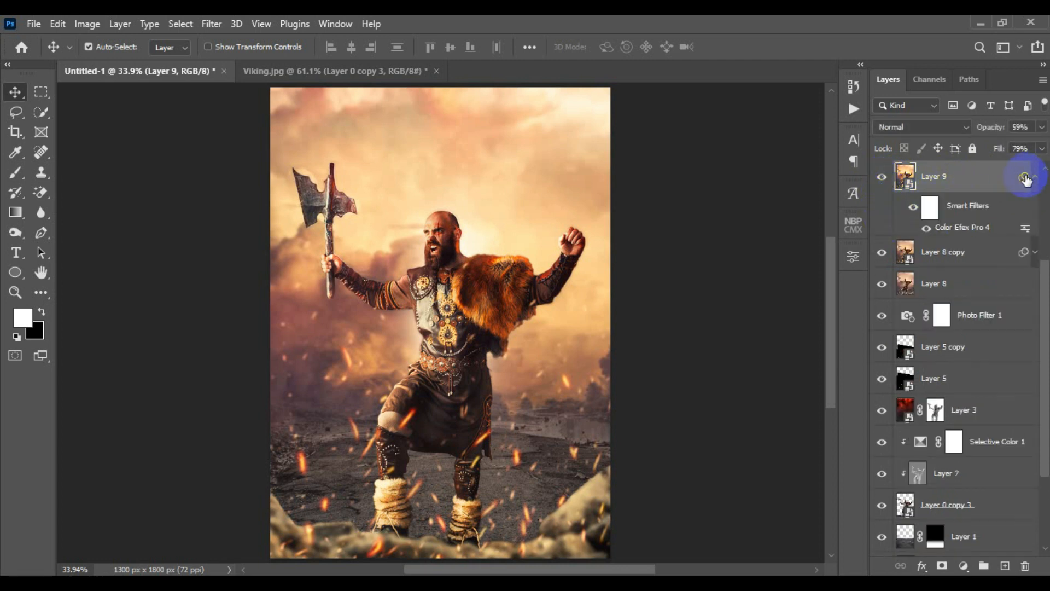
{"action": "scroll", "coordinate": [962, 232], "scroll_direction": "up", "scroll_amount": 5}
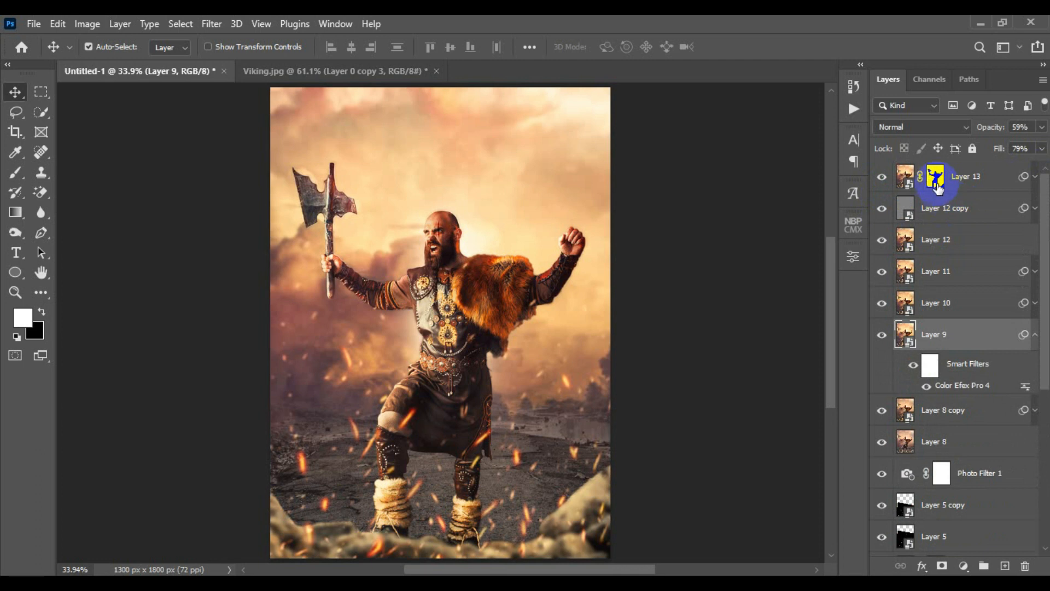
Compare the image with and without Layer 13 to check the masked tilt-shift blur.
{"action": "left_click", "coordinate": [936, 183]}
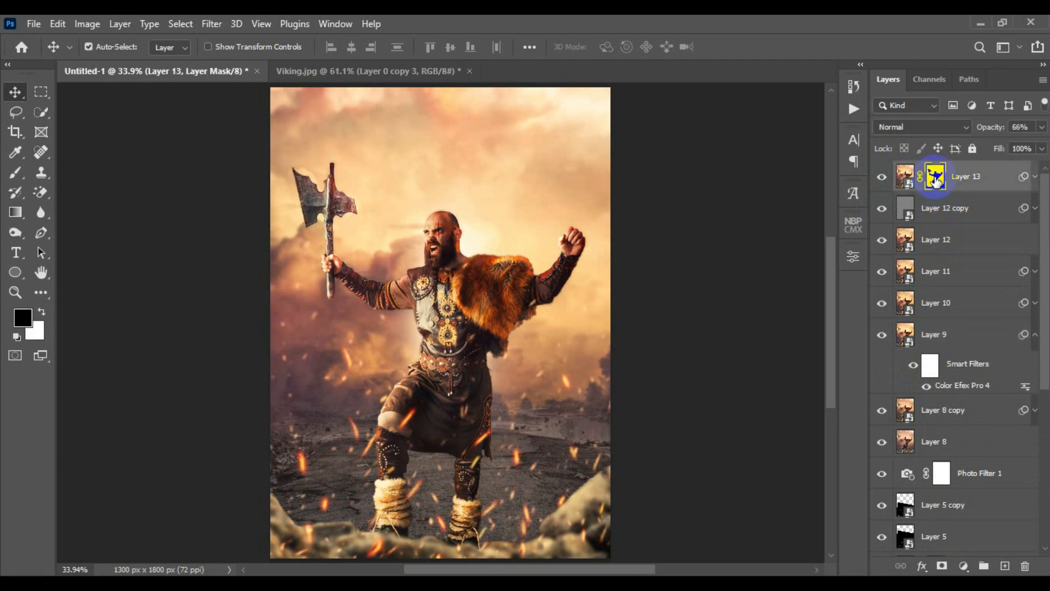
{"action": "left_click", "coordinate": [880, 179]}
{"action": "left_click", "coordinate": [903, 179]}
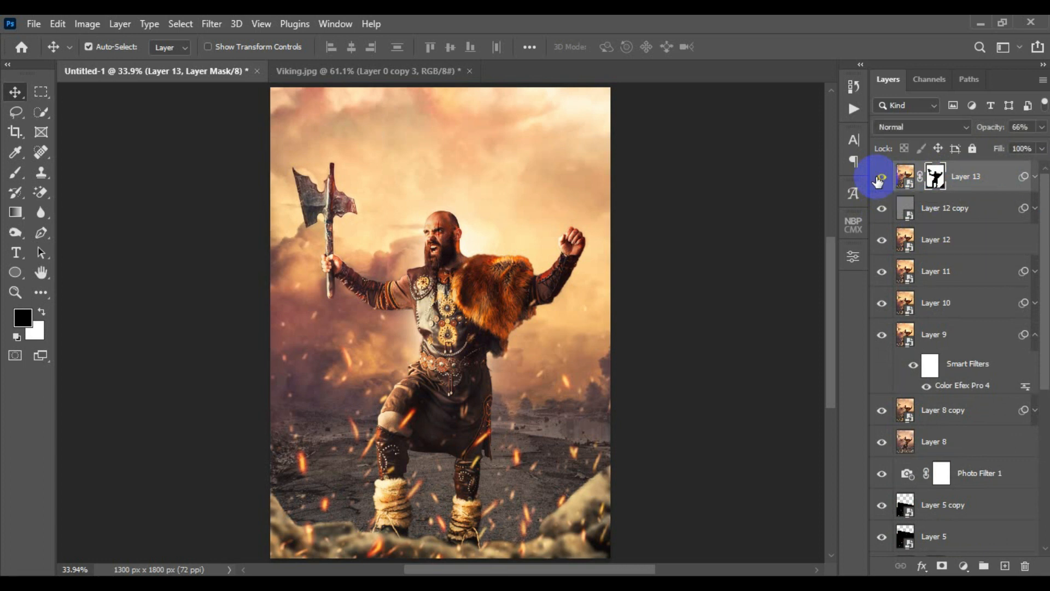
{"action": "left_click", "coordinate": [1034, 173]}
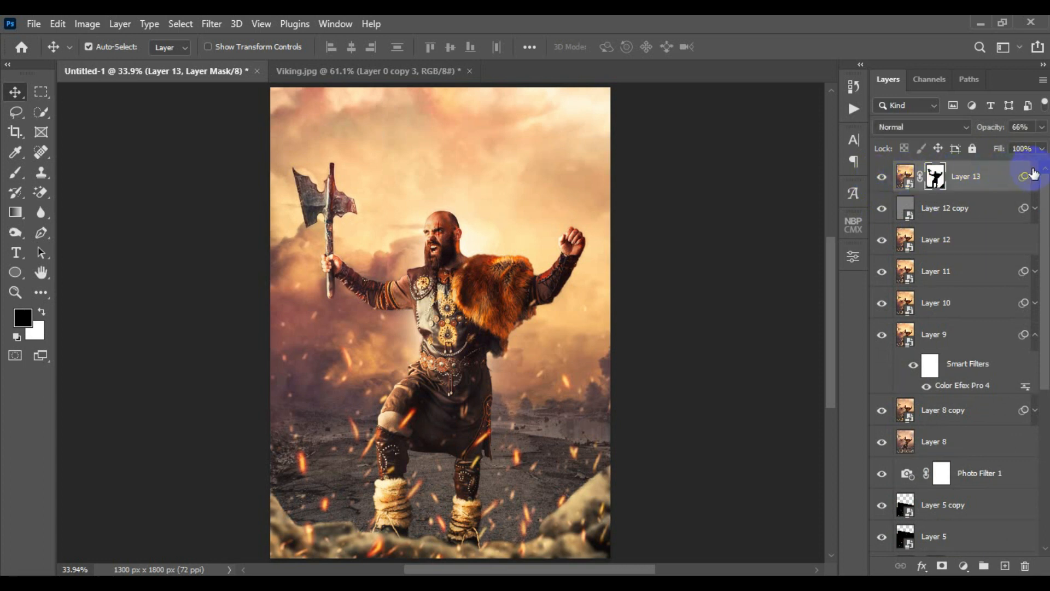
{"action": "left_click", "coordinate": [881, 179]}
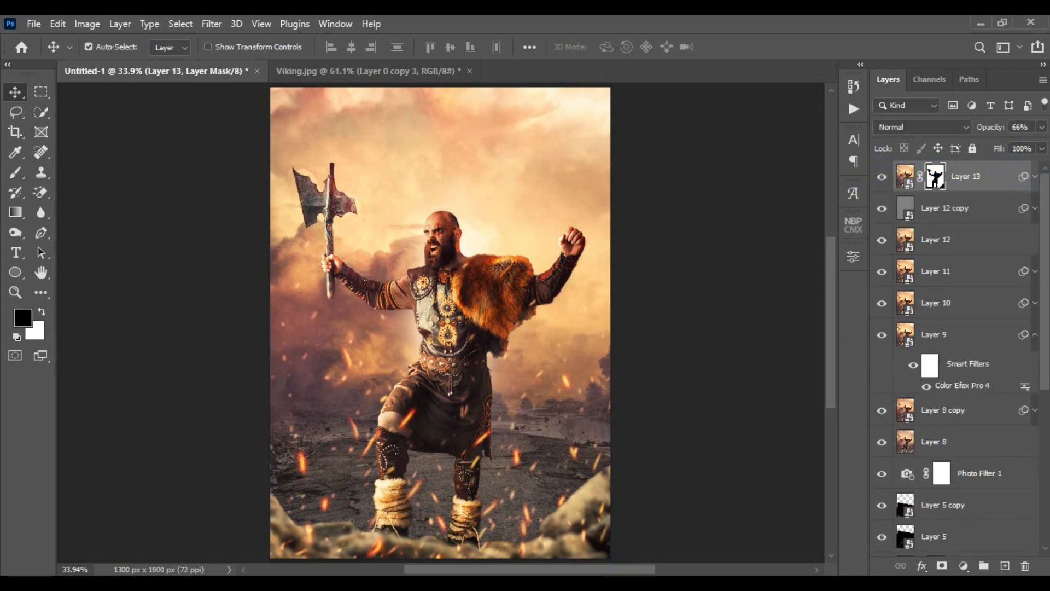
Stack a merged copy of the image, the texture_285 texture, and a second merged copy above Layer 13.
{"action": "key", "text": "ctrl+2"}
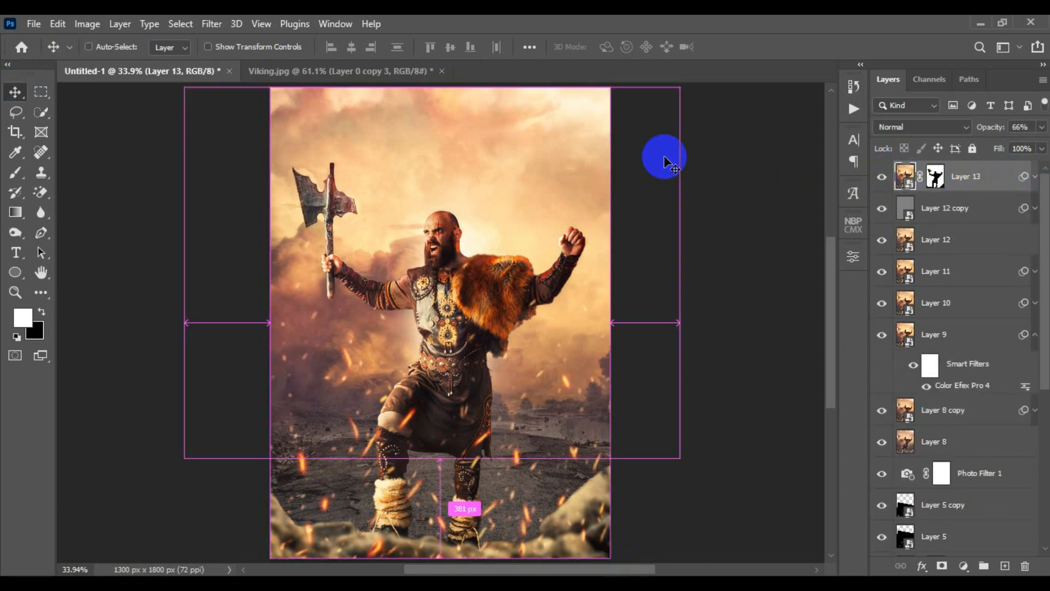
{"action": "key", "text": "ctrl+shift+alt+n"}
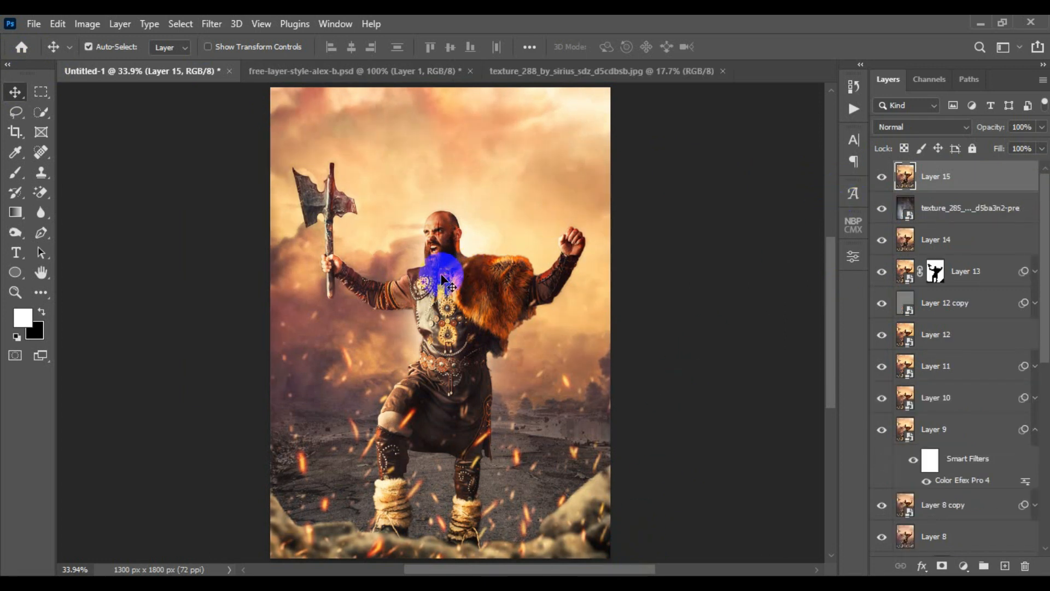
{"action": "left_click", "coordinate": [22, 94]}
{"action": "left_click", "coordinate": [902, 209], "text": "ctrl"}
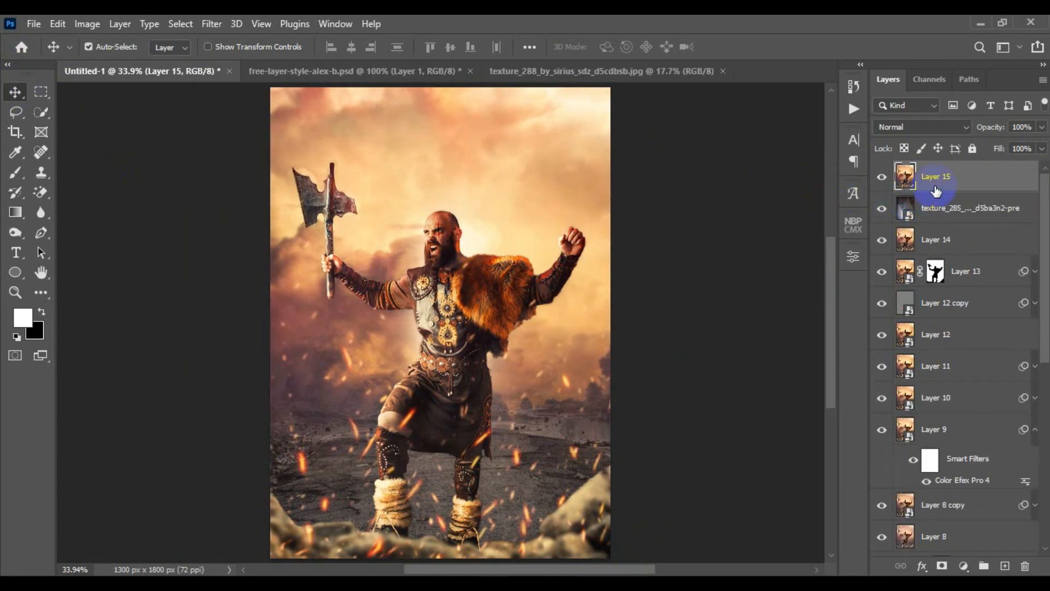
Copy the KING text artwork from free-layer-style-alex-b.psd into the Viking composite as the topmost layer.
{"action": "left_click_drag", "start_coordinate": [567, 68], "coordinate": [381, 82]}
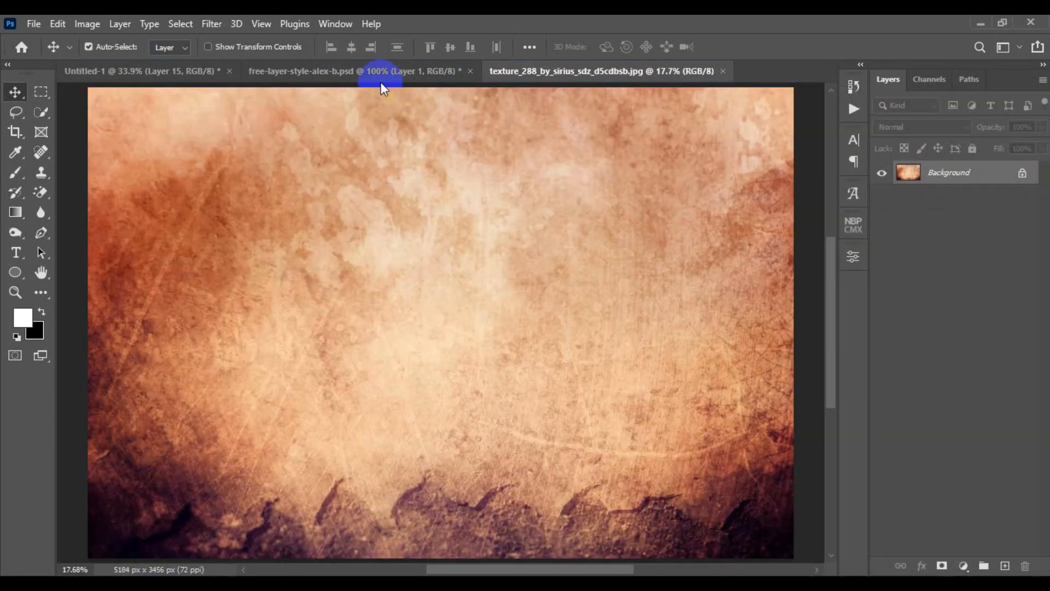
{"action": "left_click", "coordinate": [381, 81]}
{"action": "left_click_drag", "start_coordinate": [908, 173], "coordinate": [572, 320]}
Scale the KING text to 147.89% and place it centred along the image's bottom edge.
{"action": "key", "text": "ctrl+t"}
{"action": "left_click_drag", "start_coordinate": [487, 331], "coordinate": [488, 525]}
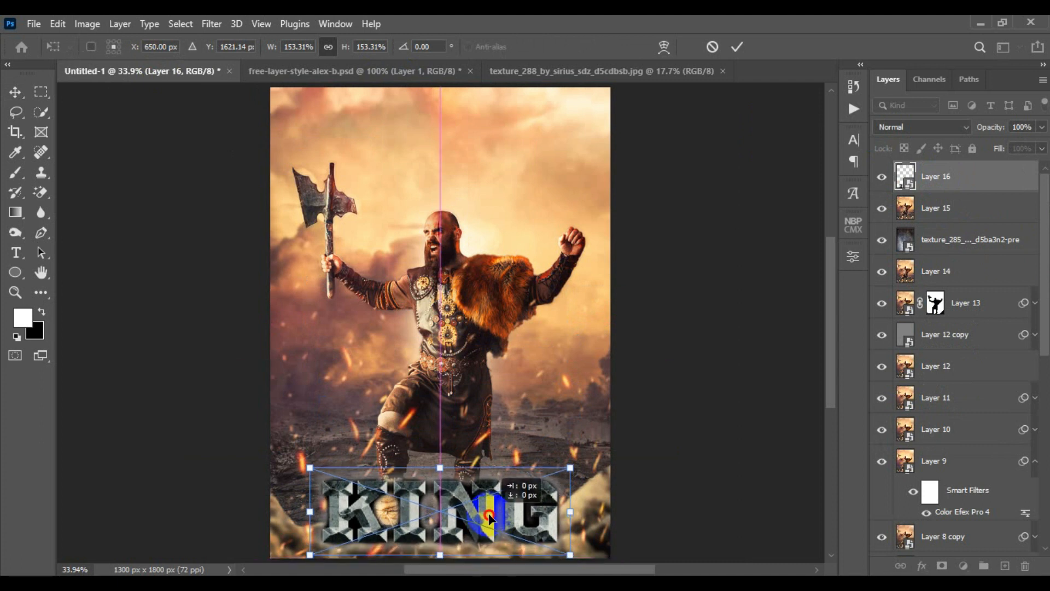
{"action": "left_click_drag", "start_coordinate": [570, 511], "coordinate": [564, 512]}
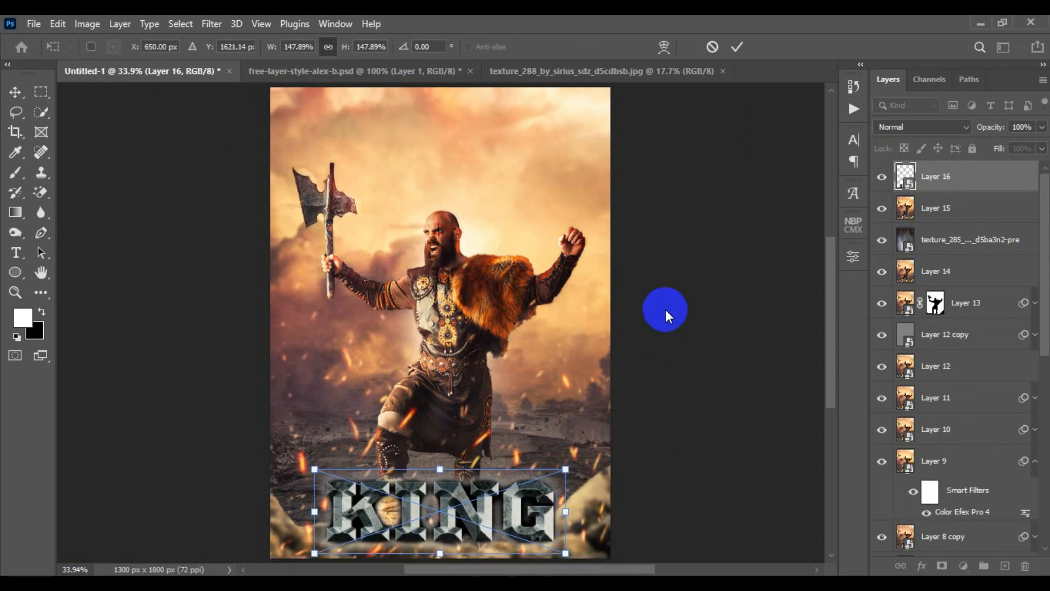
{"action": "left_click", "coordinate": [737, 47]}
Copy the texture_288 image into the composite above the KING text and convert it to a smart object.
{"action": "left_click_drag", "start_coordinate": [589, 78], "coordinate": [599, 100]}
{"action": "left_click_drag", "start_coordinate": [682, 297], "coordinate": [422, 271]}
{"action": "left_click_drag", "start_coordinate": [772, 105], "coordinate": [467, 107]}
{"action": "left_click", "coordinate": [829, 109]}
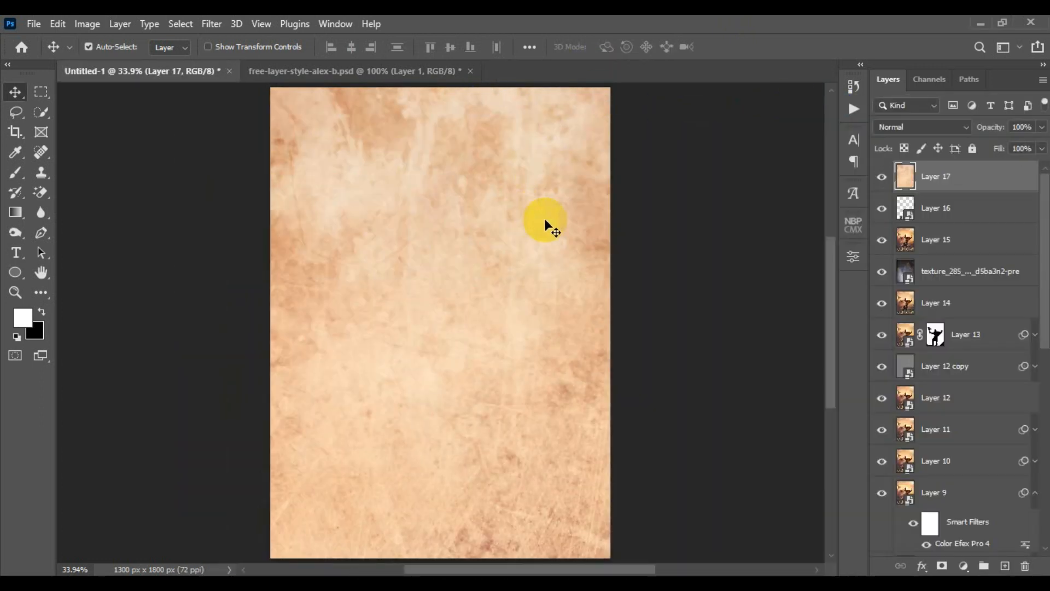
{"action": "right_click", "coordinate": [1004, 179]}
{"action": "left_click", "coordinate": [865, 229]}
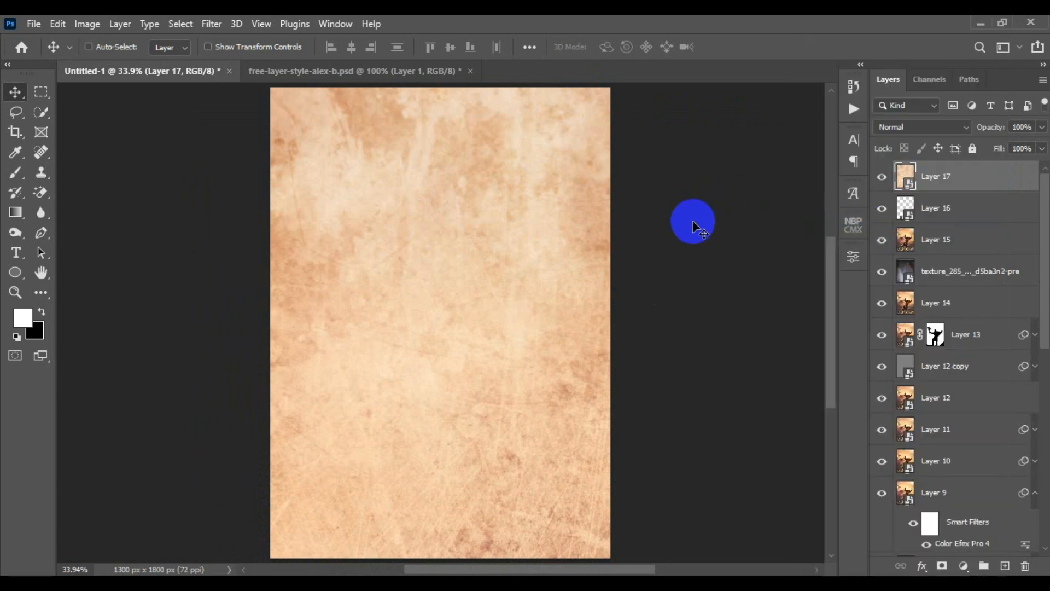
Free-transform the texture layer and scale it proportionally to 25.04%, about the width of the canvas.
{"action": "key", "text": "ctrl+t"}
{"action": "key", "text": "ctrl+minus"}
{"action": "key", "text": "ctrl+minus"}
{"action": "key", "text": "ctrl+minus"}
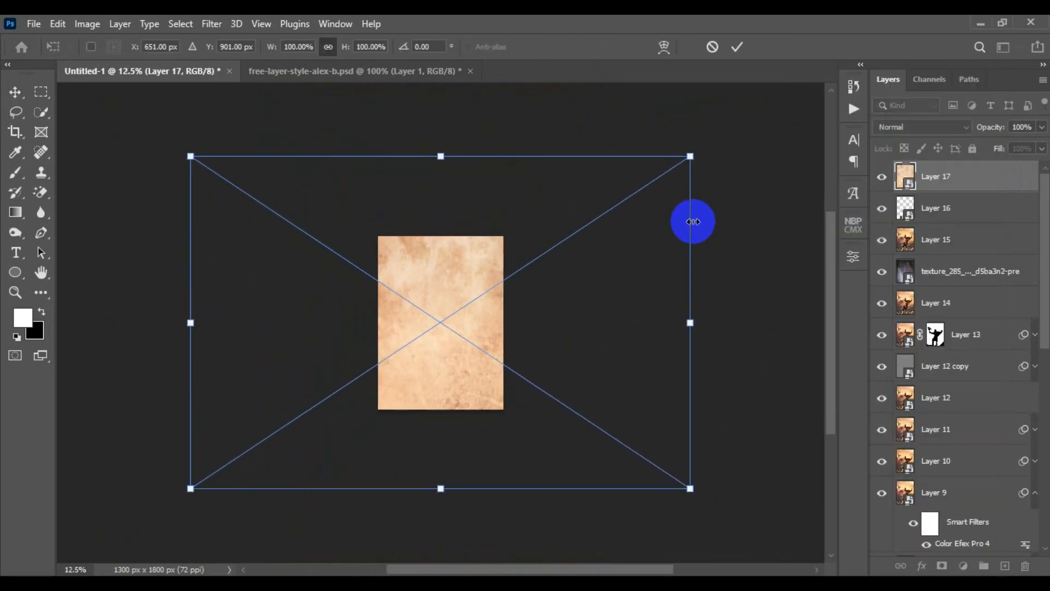
{"action": "left_click_drag", "start_coordinate": [689, 323], "coordinate": [555, 329]}
{"action": "key", "text": "ctrl+0"}
{"action": "left_click_drag", "start_coordinate": [688, 326], "coordinate": [606, 325]}
Place the texture over the KING text and resize it to 20.49% width and 14.12% height.
{"action": "left_click_drag", "start_coordinate": [535, 304], "coordinate": [580, 395]}
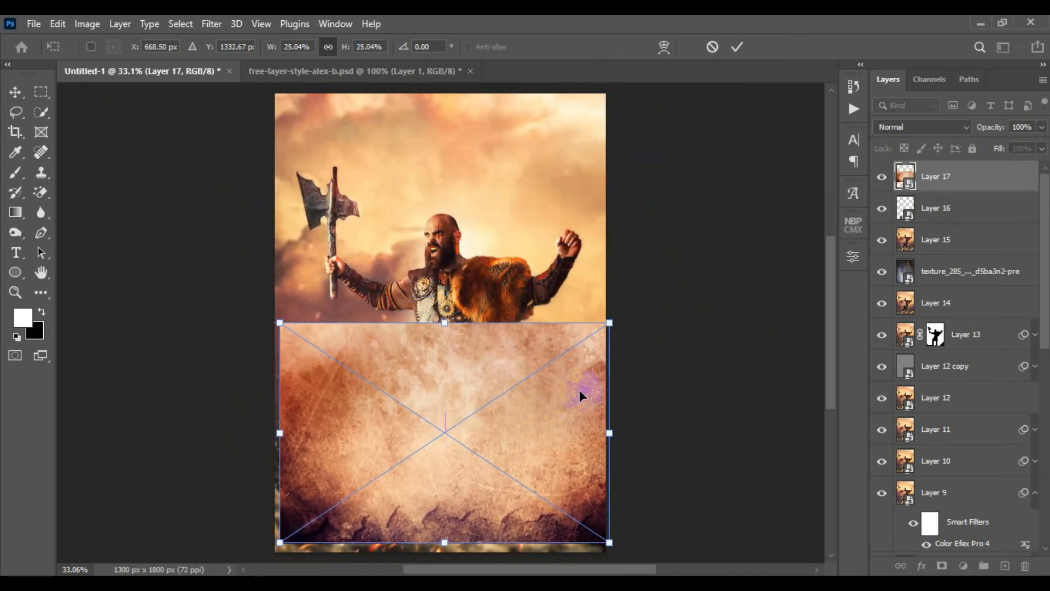
{"action": "left_click_drag", "start_coordinate": [610, 434], "coordinate": [579, 447]}
{"action": "left_click_drag", "start_coordinate": [439, 357], "coordinate": [439, 414]}
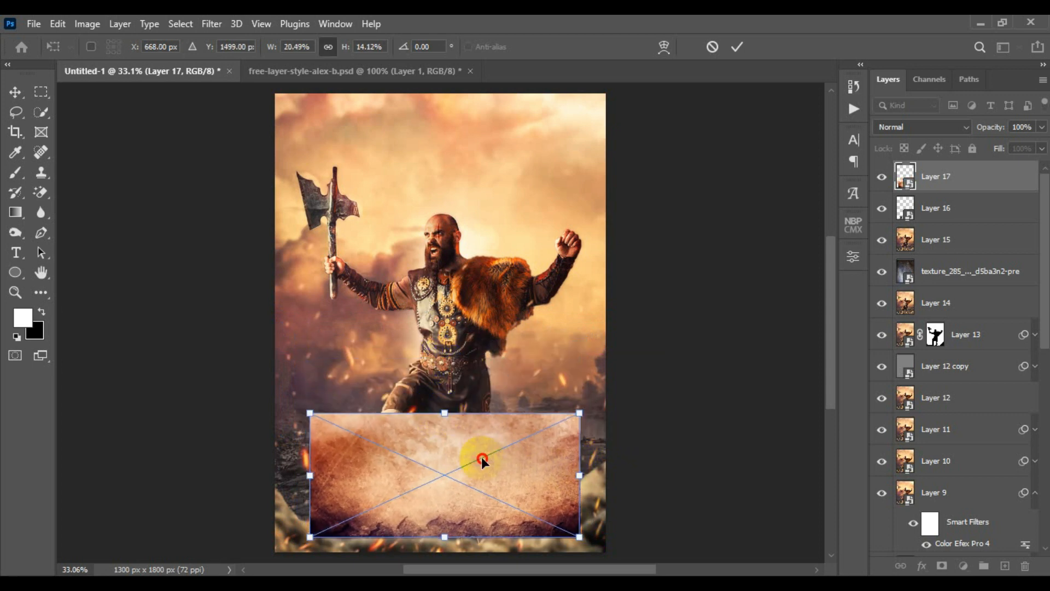
{"action": "left_click", "coordinate": [738, 46]}
Clip the texture layer (Layer 17) to the KING text layer beneath it.
{"action": "left_click_drag", "start_coordinate": [935, 200], "coordinate": [1029, 567]}
{"action": "left_click", "coordinate": [878, 176]}
{"action": "left_click", "coordinate": [878, 176]}
{"action": "left_click", "coordinate": [888, 209]}
{"action": "left_click", "coordinate": [888, 210]}
{"action": "left_click", "coordinate": [888, 210]}
{"action": "left_click", "coordinate": [888, 209]}
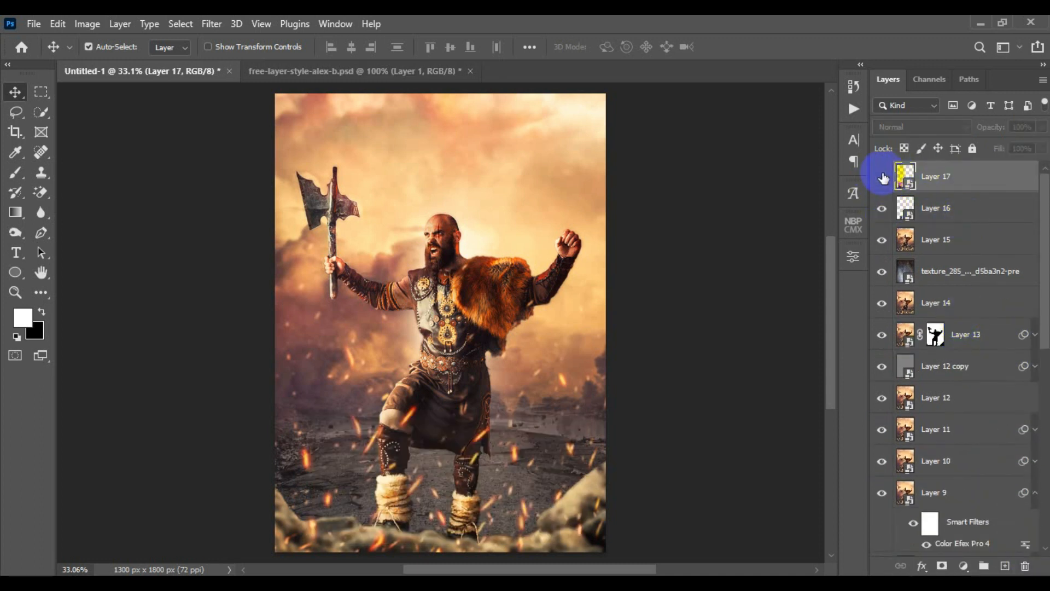
{"action": "left_click", "coordinate": [884, 177]}
{"action": "left_click", "coordinate": [942, 189], "text": "alt"}
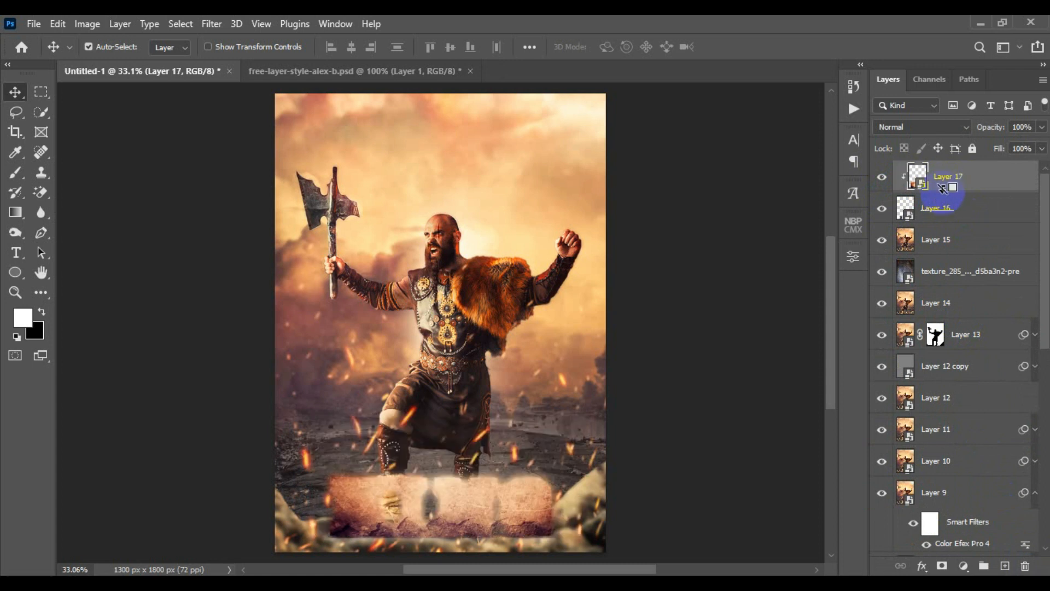
Set the clipped texture layer's blend mode to Overlay and check its effect on the KING lettering.
{"action": "left_click", "coordinate": [967, 127]}
{"action": "left_click", "coordinate": [911, 305]}
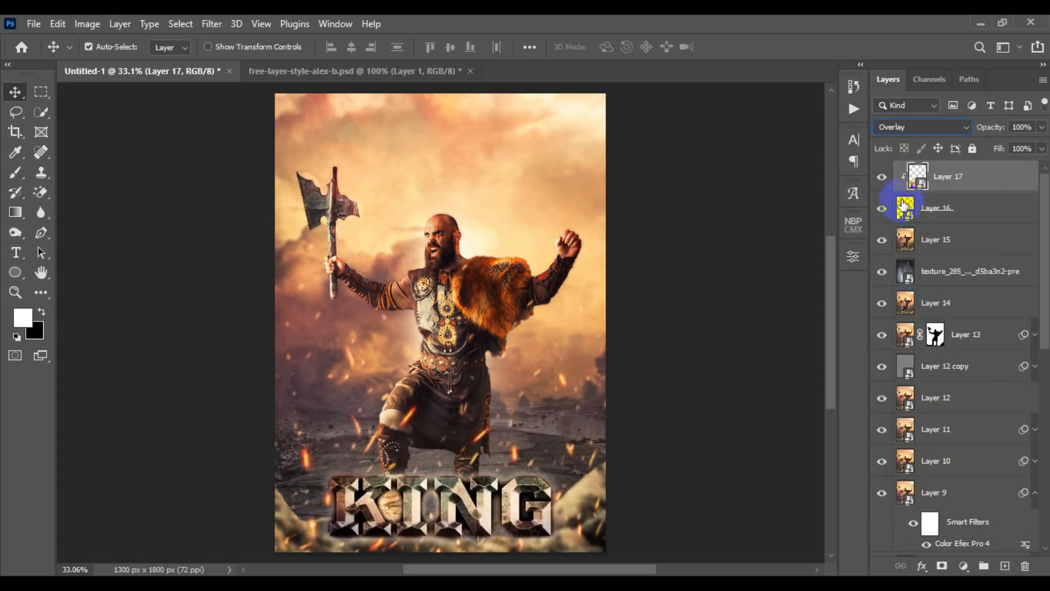
{"action": "left_click", "coordinate": [881, 176]}
{"action": "left_click", "coordinate": [882, 177]}
{"action": "scroll", "coordinate": [683, 376], "scroll_direction": "up", "scroll_amount": 1}
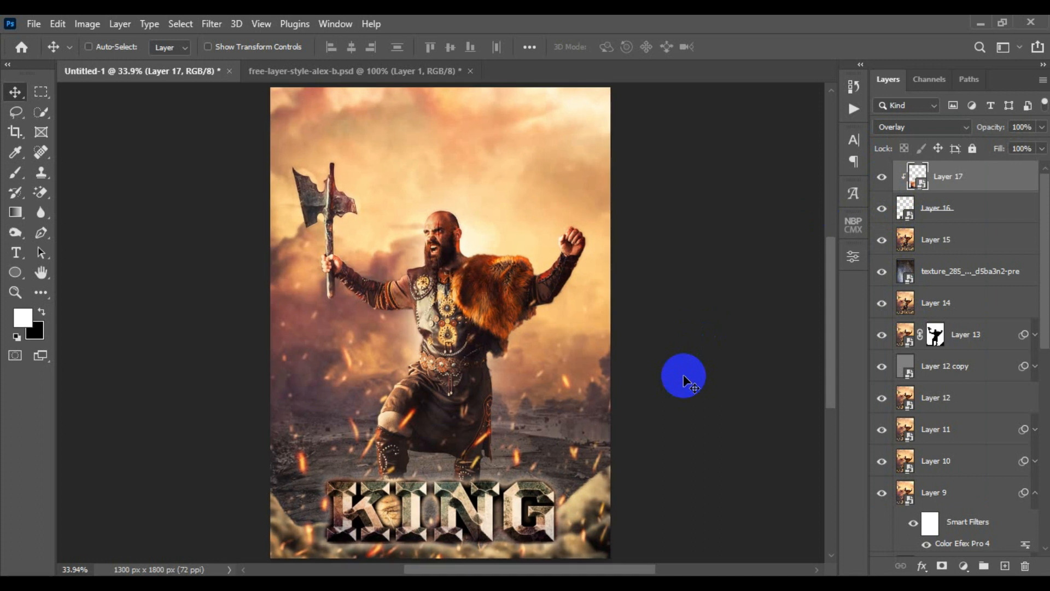
{"action": "scroll", "coordinate": [549, 443], "scroll_direction": "up", "scroll_amount": 10}
{"action": "left_click_drag", "start_coordinate": [552, 348], "coordinate": [572, 344]}
{"action": "scroll", "coordinate": [573, 343], "scroll_direction": "down", "scroll_amount": 10}
{"action": "key", "text": "ctrl"}
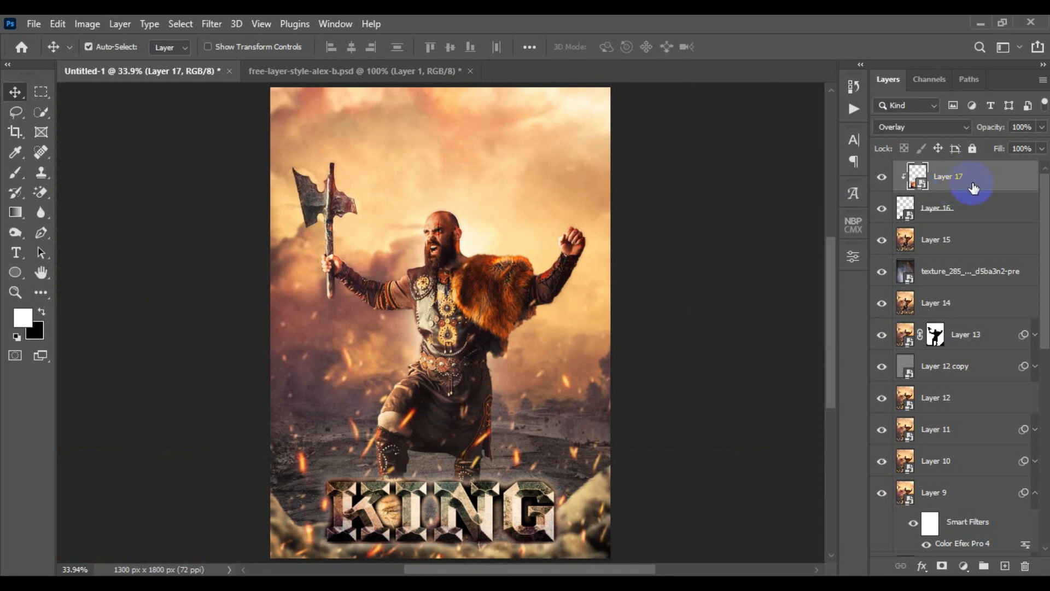
Duplicate the texture layer as a second clipped Overlay layer and reduce the copy to 69% fill and 70% opacity.
{"action": "right_click", "coordinate": [997, 178]}
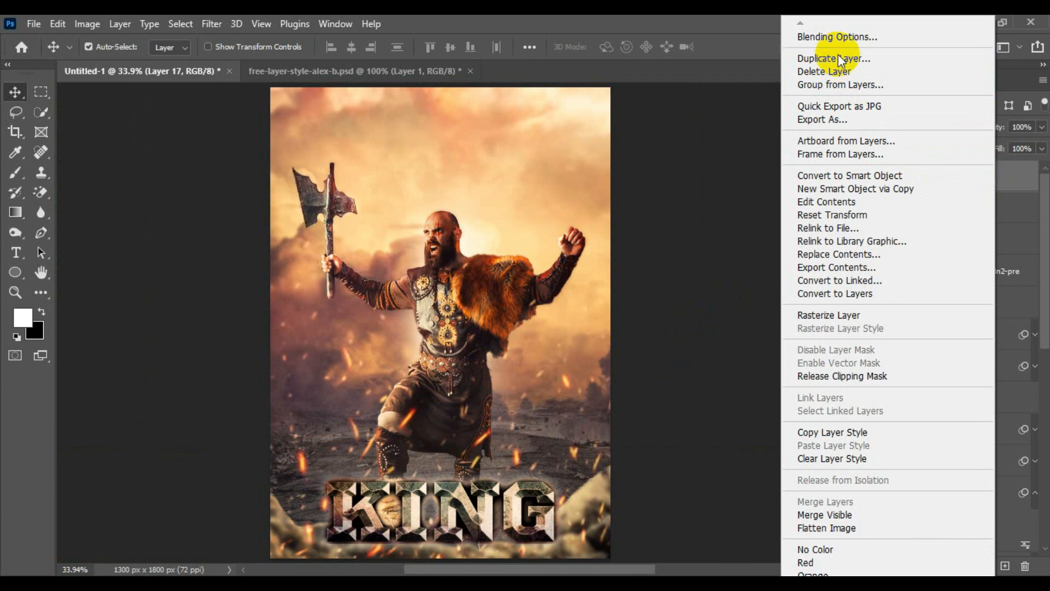
{"action": "left_click", "coordinate": [819, 51]}
{"action": "left_click", "coordinate": [659, 162]}
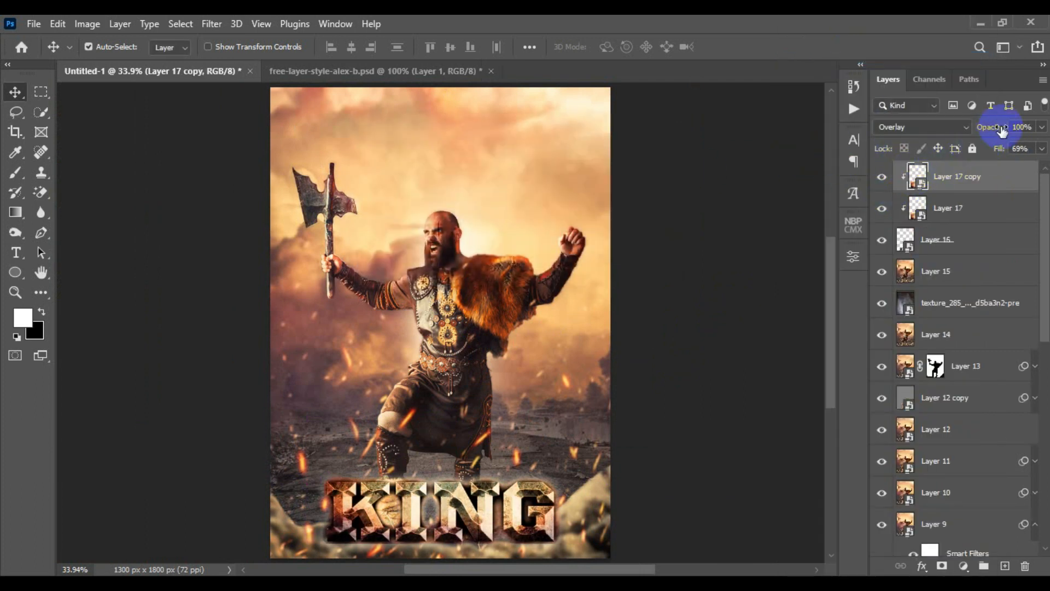
{"action": "left_click", "coordinate": [878, 178]}
{"action": "left_click", "coordinate": [878, 182]}
{"action": "left_click", "coordinate": [882, 211]}
{"action": "left_click", "coordinate": [881, 211]}
{"action": "left_click", "coordinate": [880, 180]}
{"action": "left_click", "coordinate": [880, 179]}
Examine the textured KING lettering up close and within the whole composite.
{"action": "scroll", "coordinate": [512, 403], "scroll_direction": "up", "scroll_amount": 5}
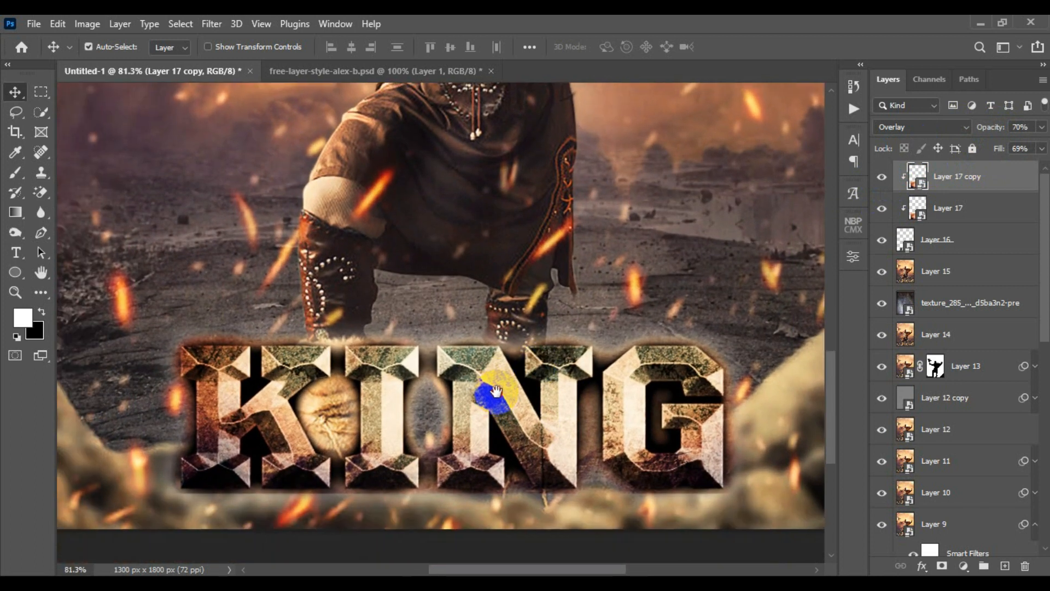
{"action": "left_click_drag", "start_coordinate": [496, 391], "coordinate": [480, 432]}
{"action": "scroll", "coordinate": [480, 432], "scroll_direction": "down", "scroll_amount": 5}
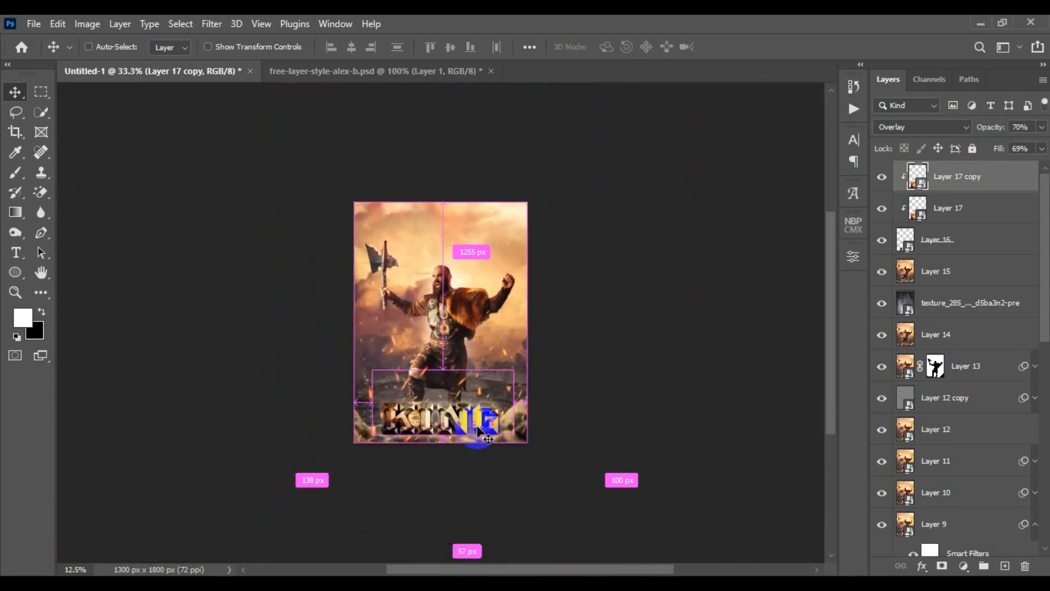
{"action": "key", "text": "ctrl+minus"}
{"action": "key", "text": "ctrl+plus"}
{"action": "key", "text": "ctrl+minus"}
{"action": "key", "text": "ctrl+plus"}
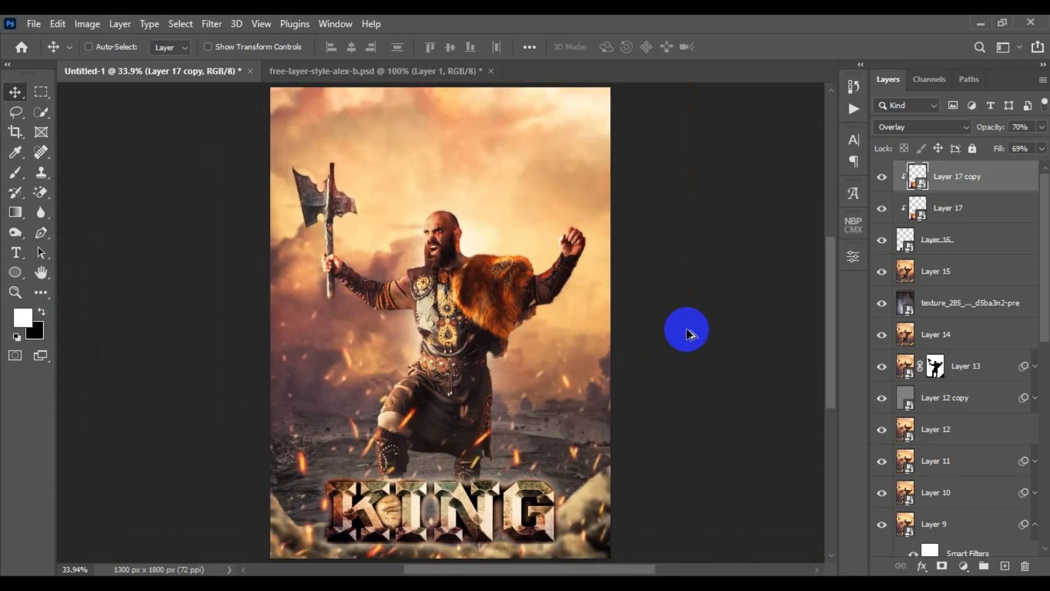
Stamp all visible layers into a new merged layer at the top of the stack.
{"action": "key", "text": "ctrl+shift+alt+e"}
{"action": "key", "text": "ctrl+minus"}
{"action": "key", "text": "ctrl+plus"}
{"action": "key", "text": "ctrl+minus"}
{"action": "key", "text": "ctrl+plus"}
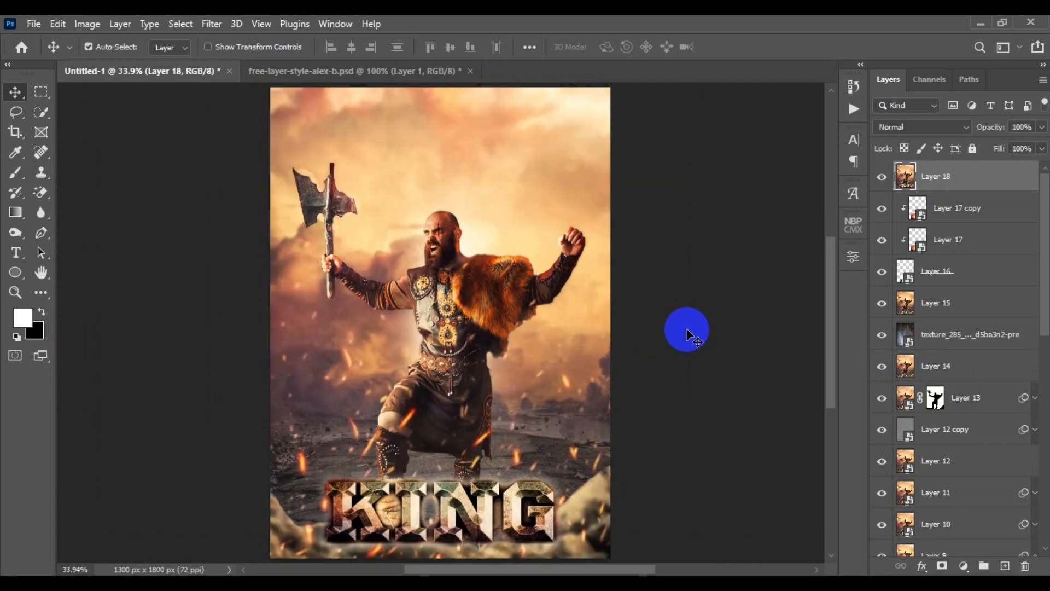
Review the whole Viking composite with its KING title at reduced and full-canvas view sizes.
{"action": "key", "text": "ctrl+minus"}
{"action": "key", "text": "ctrl+plus"}
{"action": "key", "text": "ctrl+minus"}
{"action": "key", "text": "ctrl+minus"}
{"action": "key", "text": "ctrl+minus"}
{"action": "key", "text": "ctrl+0"}
{"action": "key", "text": "ctrl+minus"}
{"action": "key", "text": "ctrl+minus"}
{"action": "key", "text": "ctrl+minus"}
{"action": "key", "text": "ctrl+0"}
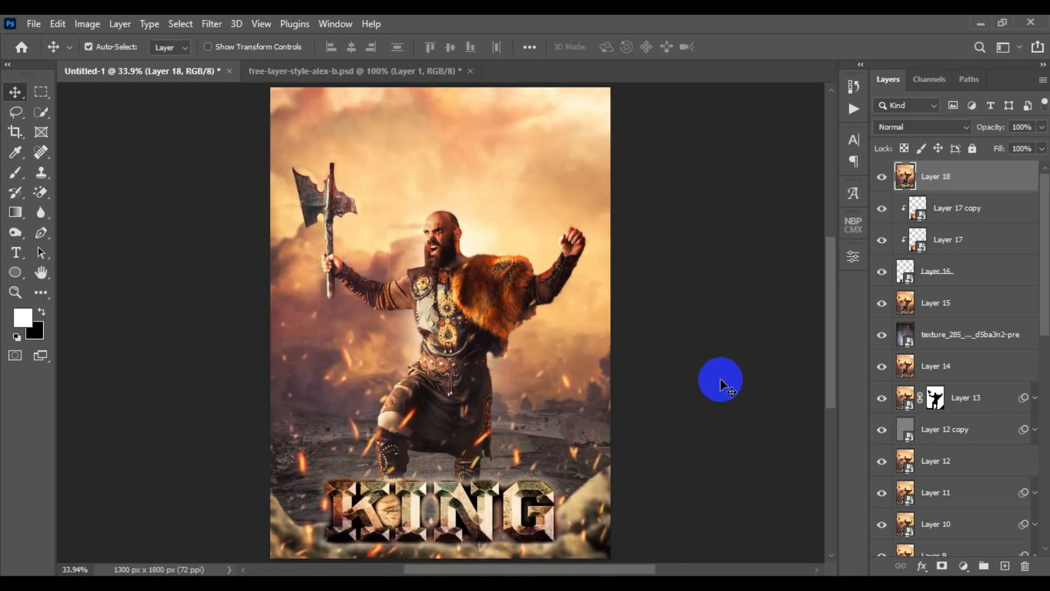